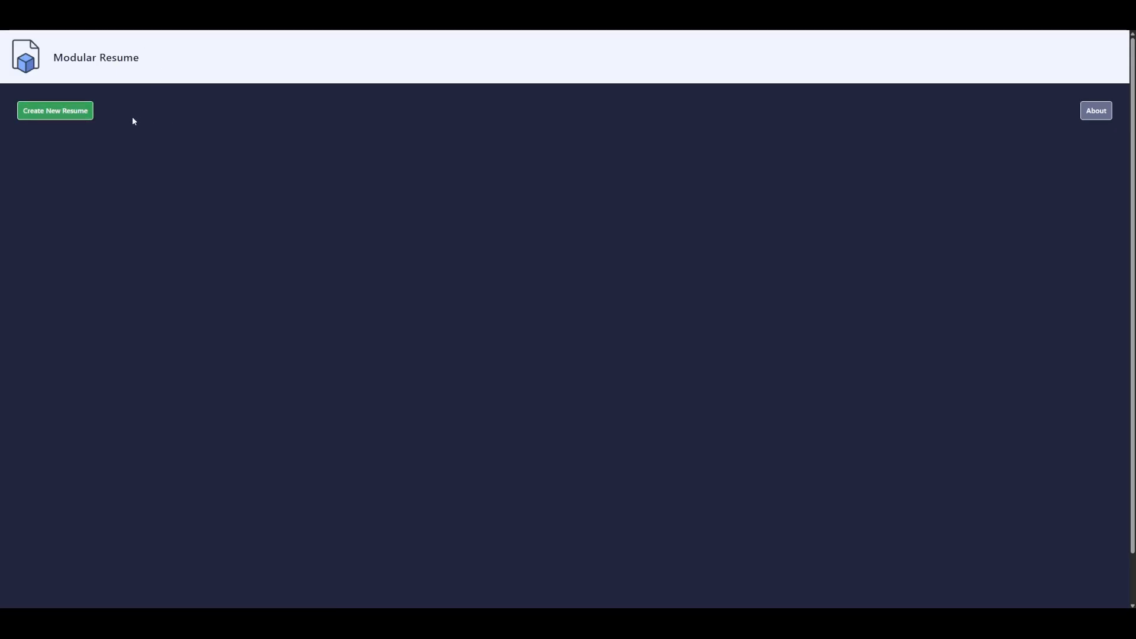
# - Create a new resume from the template, name it 'My Resume', and go back home
pyautogui.click(83, 112)
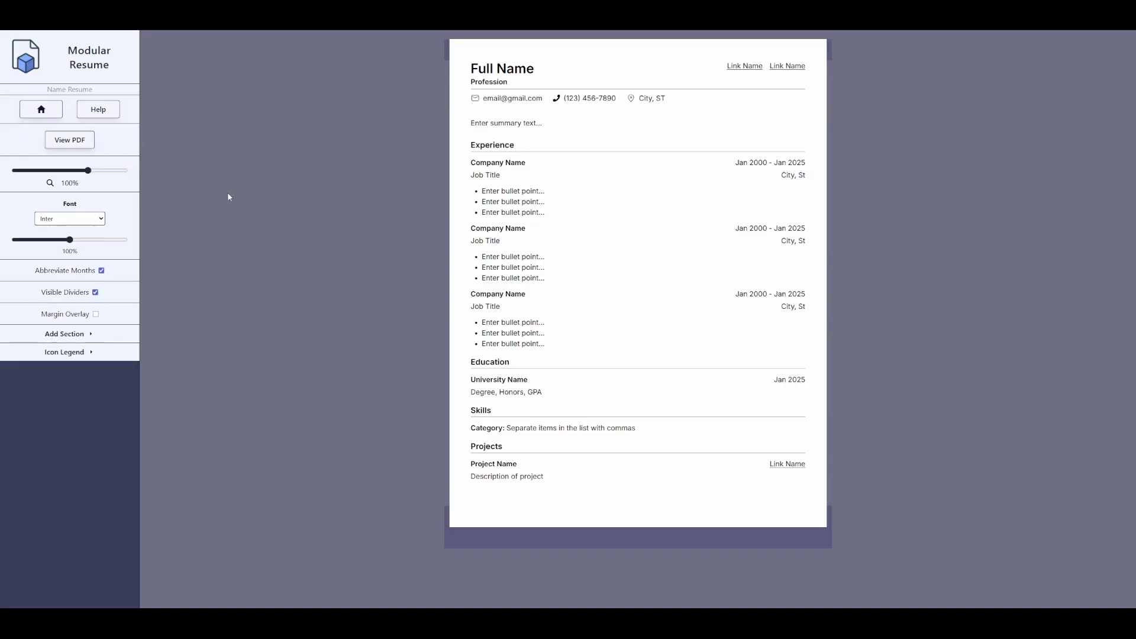
pyautogui.moveTo(604, 78)
pyautogui.click(97, 89)
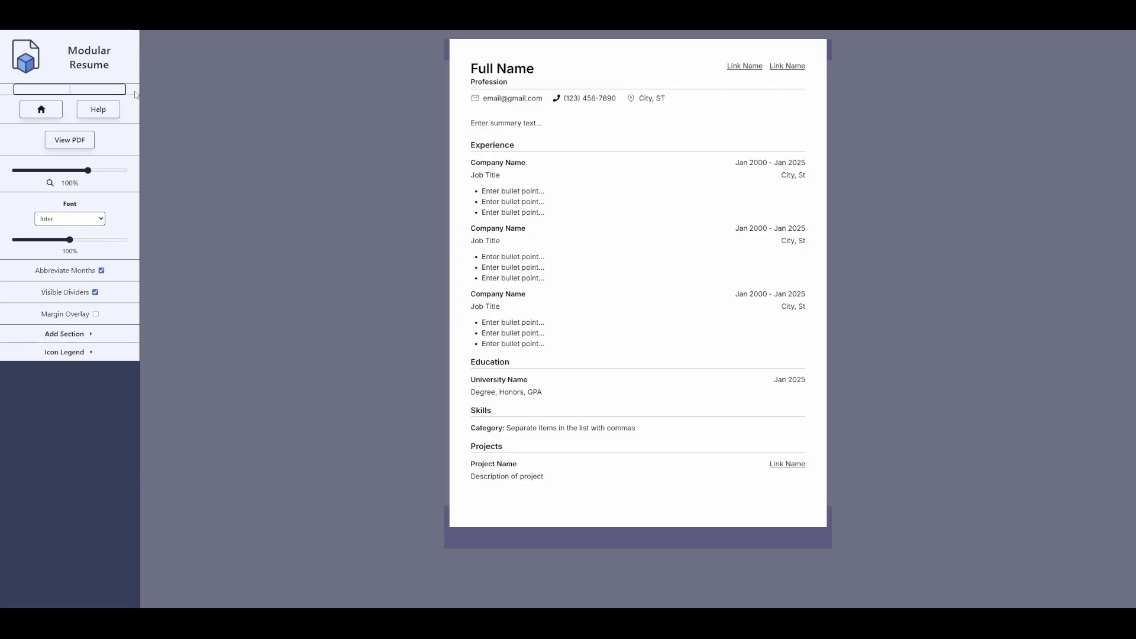
pyautogui.write('My Resume')
pyautogui.press('Return')
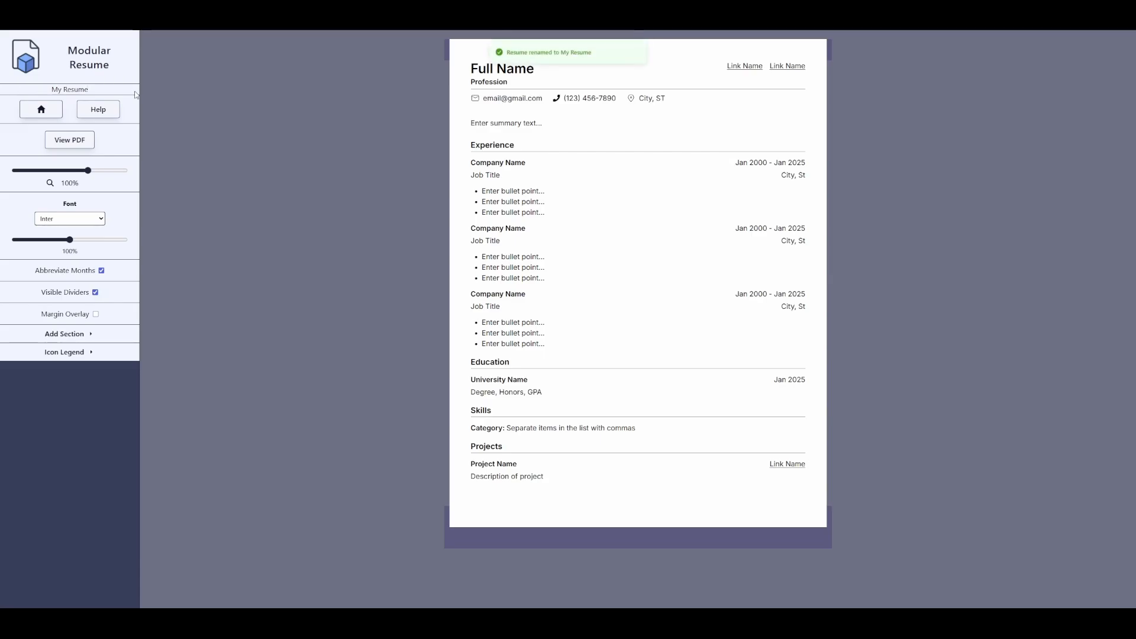
pyautogui.click(42, 110)
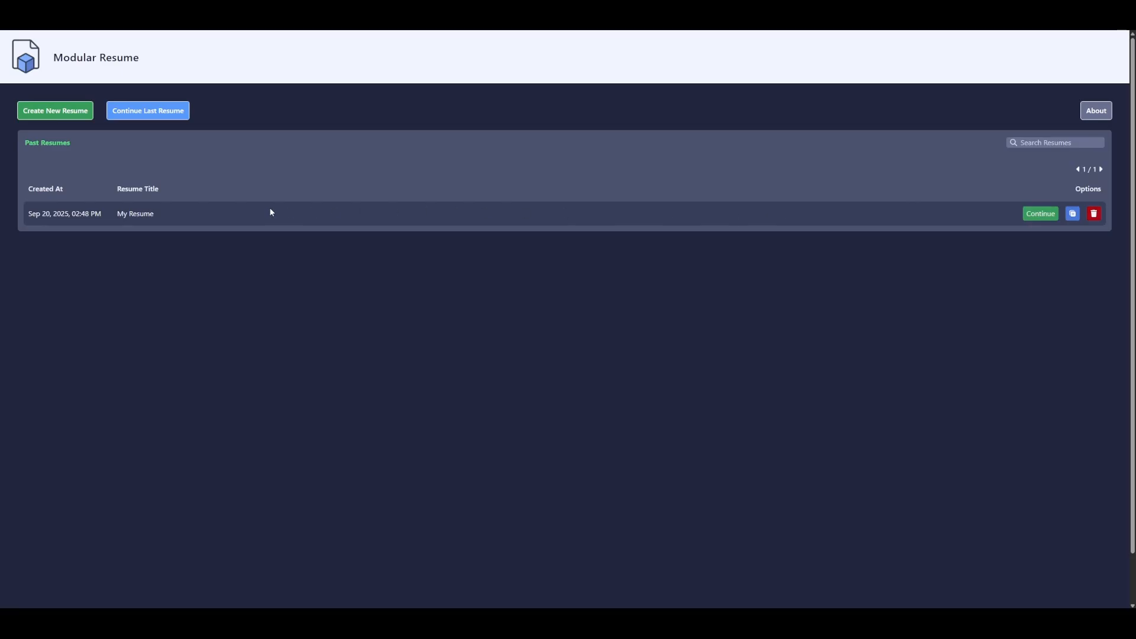
# - Continue the last resume and overwrite the Full Name header placeholder with the owner's first name
pyautogui.click(169, 116)
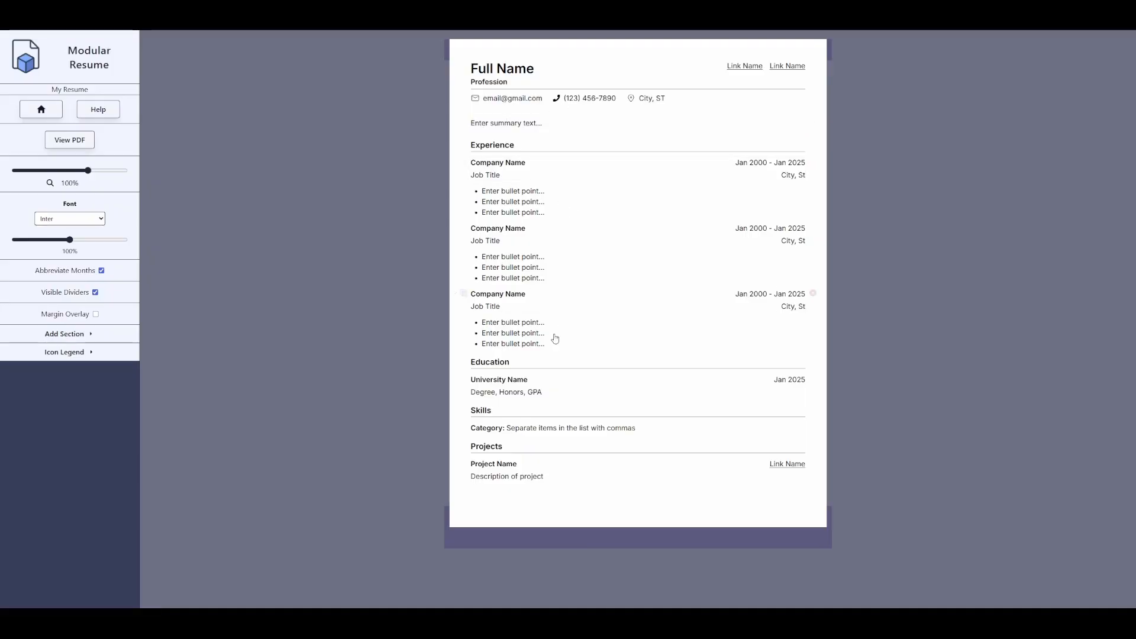
pyautogui.click(508, 70)
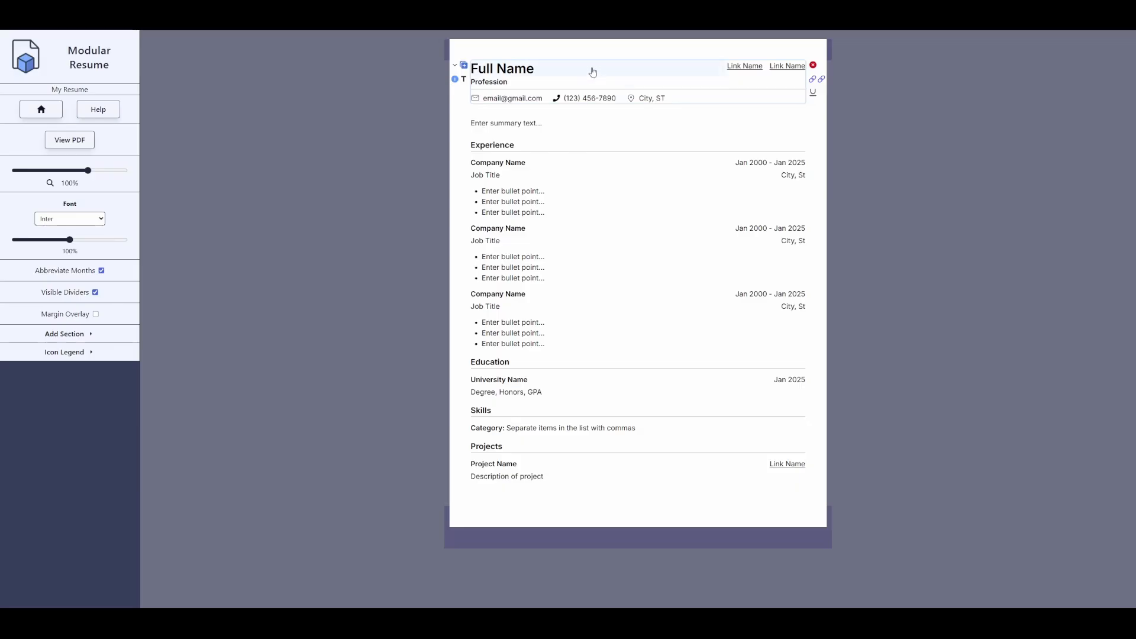
pyautogui.tripleClick(552, 68)
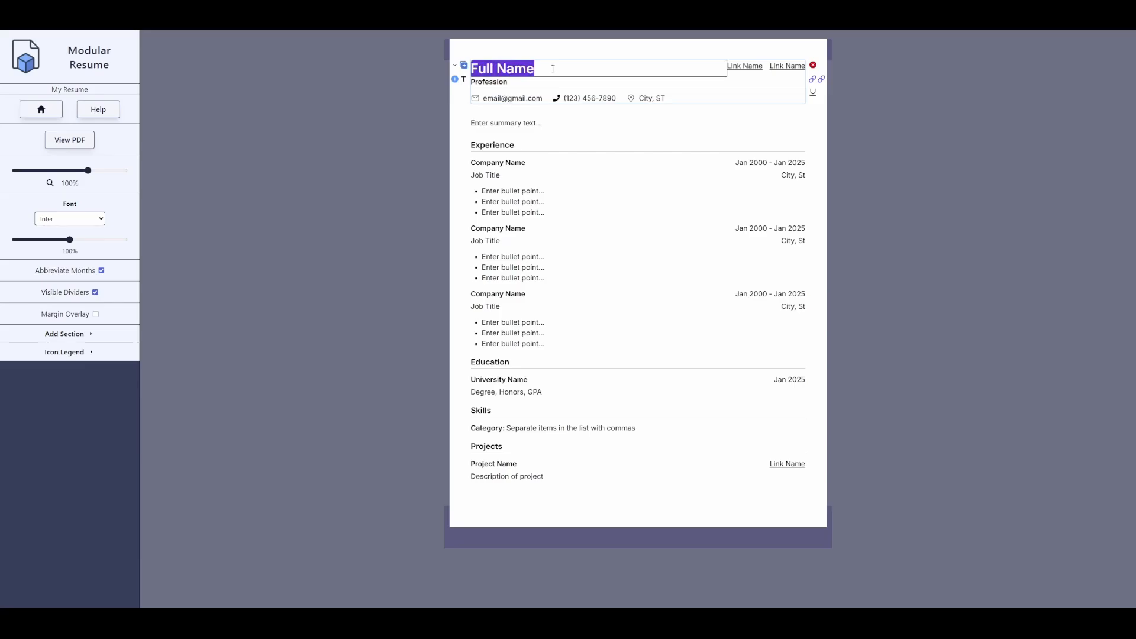
pyautogui.write('Michael')
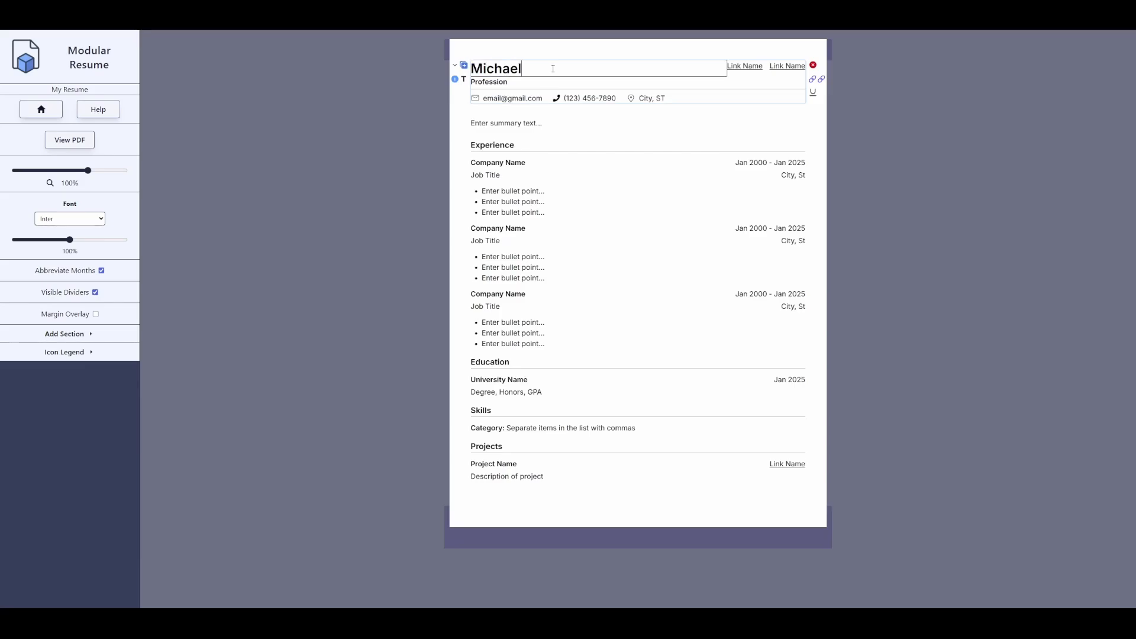
pyautogui.press('Return')
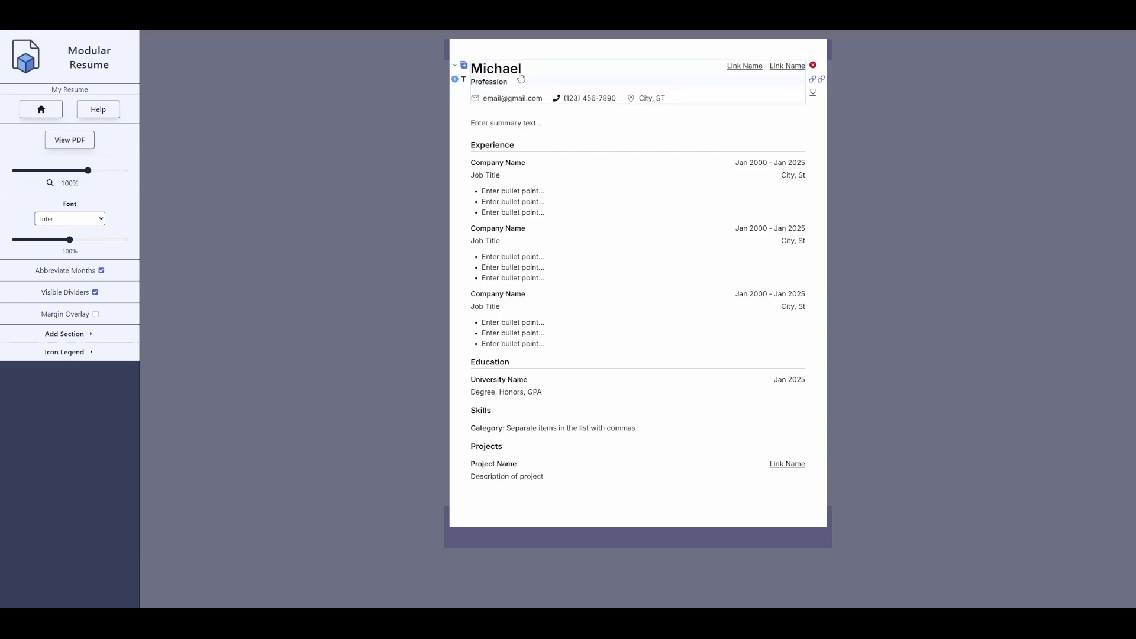
# - Rename the first header link to 'Portfolio' and set its URL to the personal website address
pyautogui.click(745, 70)
pyautogui.moveTo(762, 67); pyautogui.dragTo(720, 58)
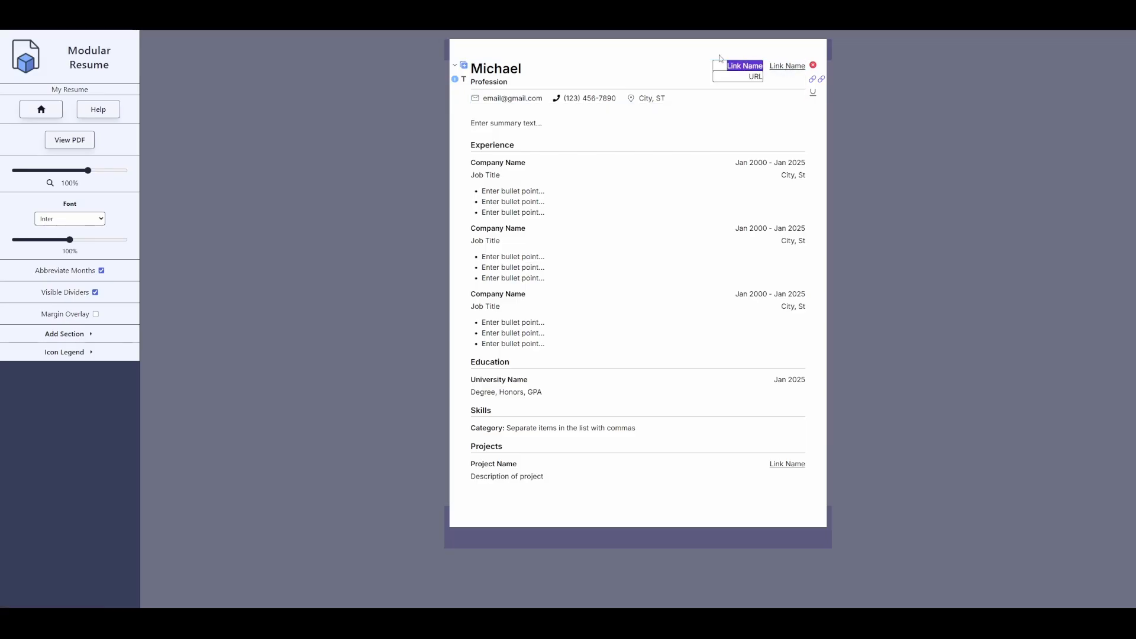
pyautogui.write('Portfolio')
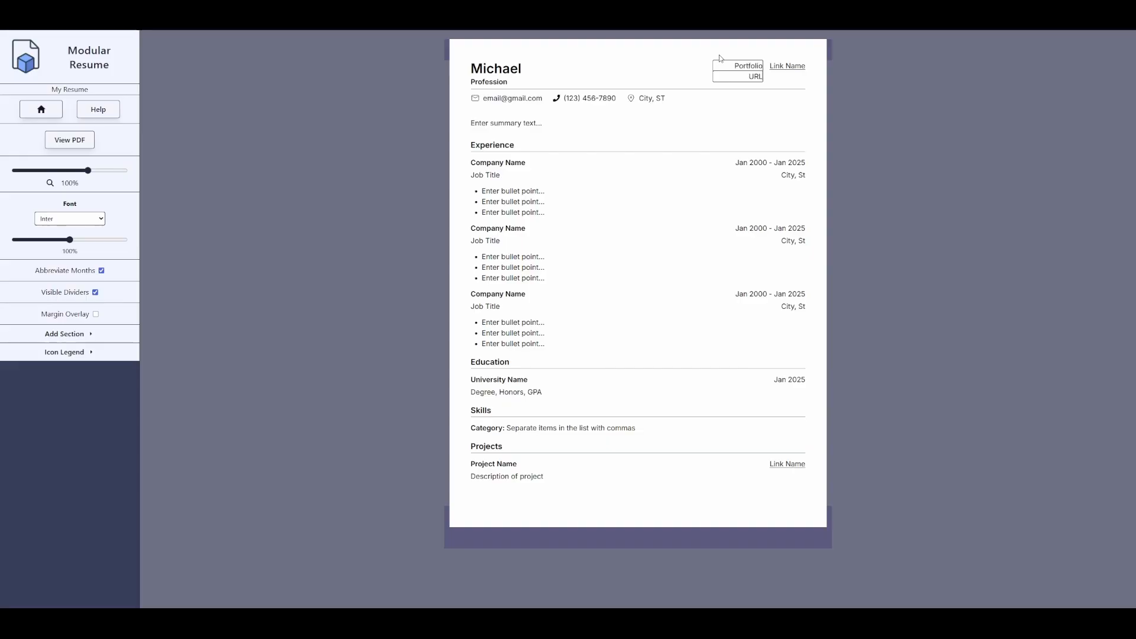
pyautogui.press('Tab')
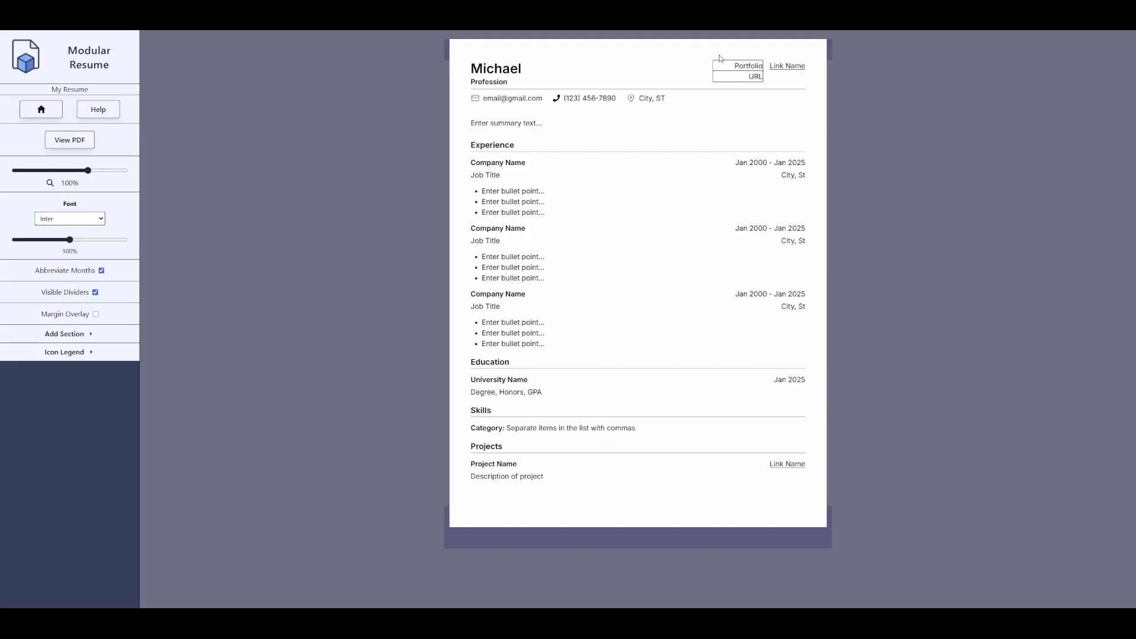
pyautogui.write('https://michaelthedev.com')
pyautogui.press('Return')
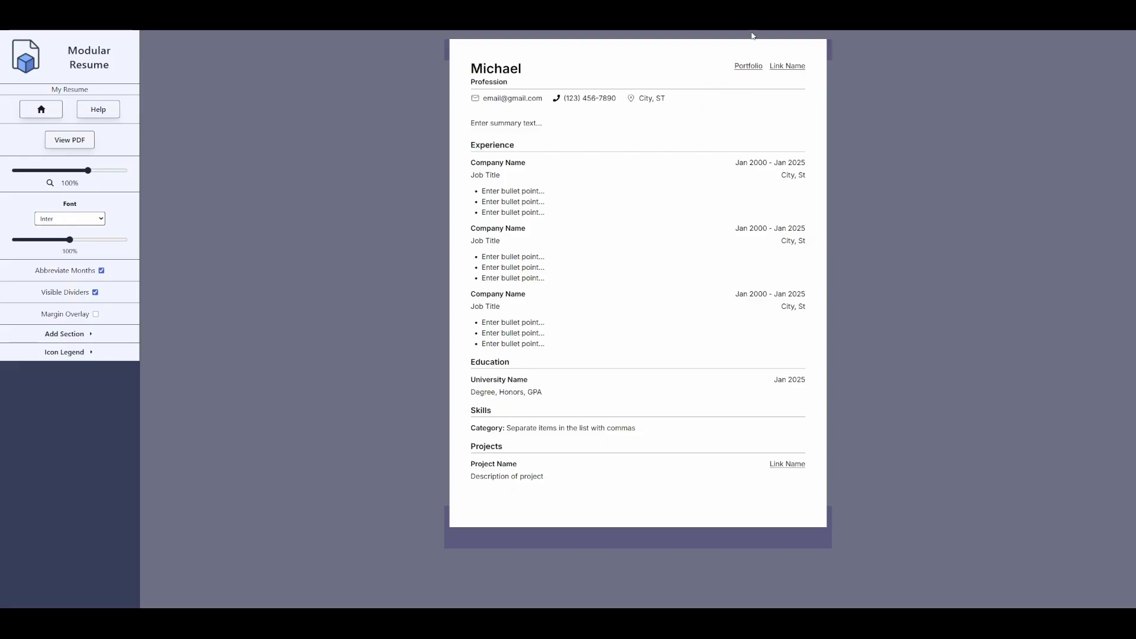
# - Check the Portfolio link, then delete the second Link Name header link
pyautogui.click(749, 68)
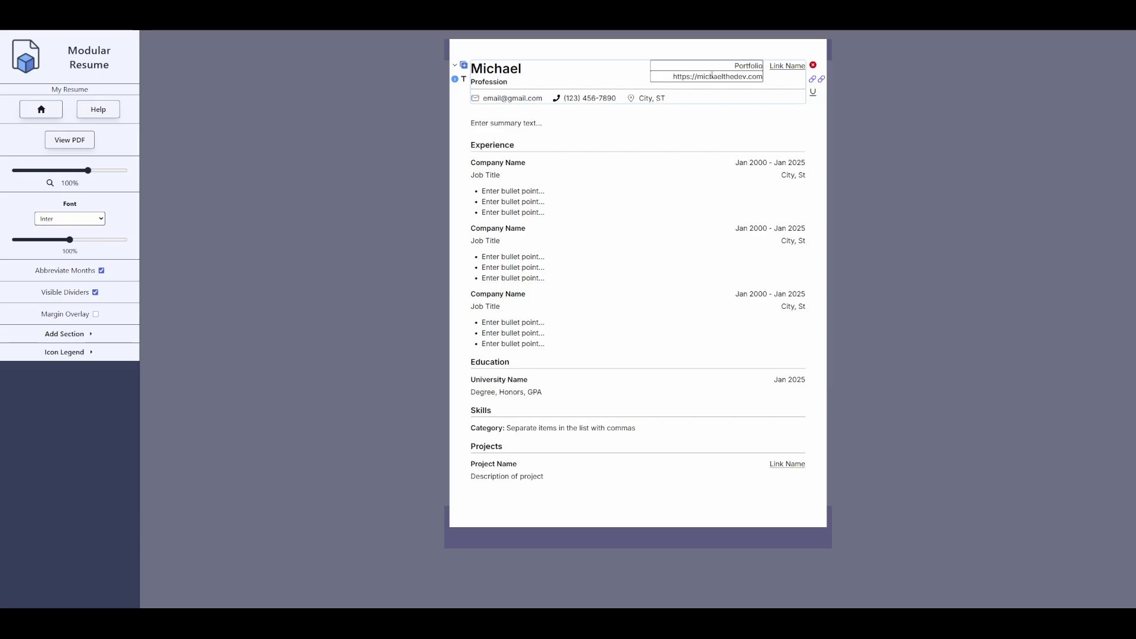
pyautogui.press('Return')
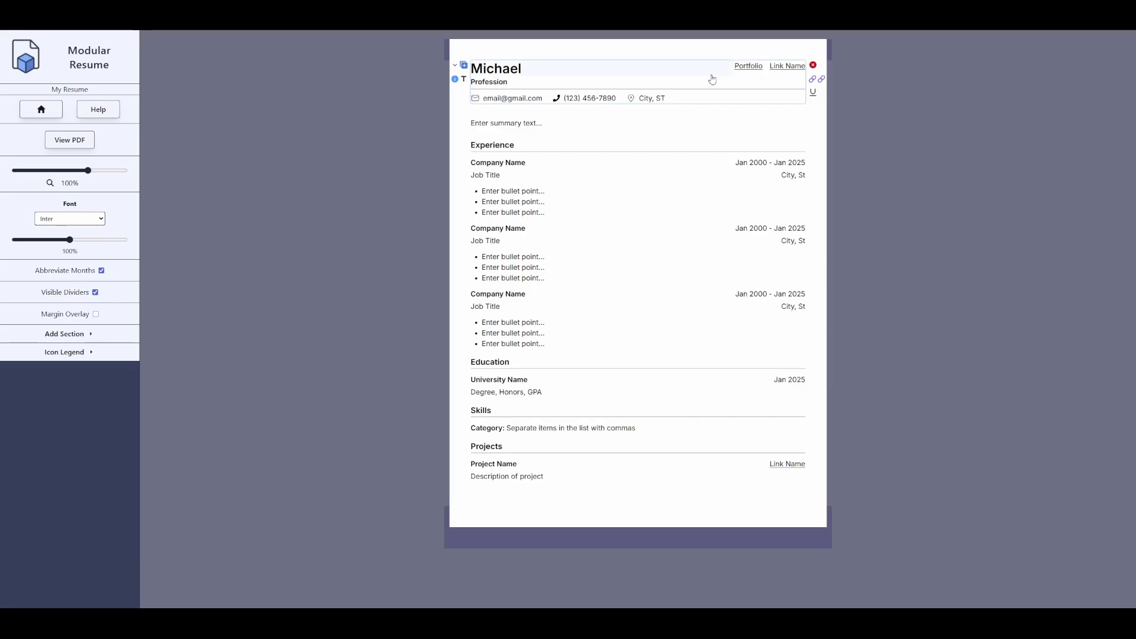
pyautogui.click(822, 81)
# - Expand the Icon Legend in the sidebar and scroll through its section-control descriptions
pyautogui.click(74, 357)
pyautogui.scroll(-3, 77, 367)
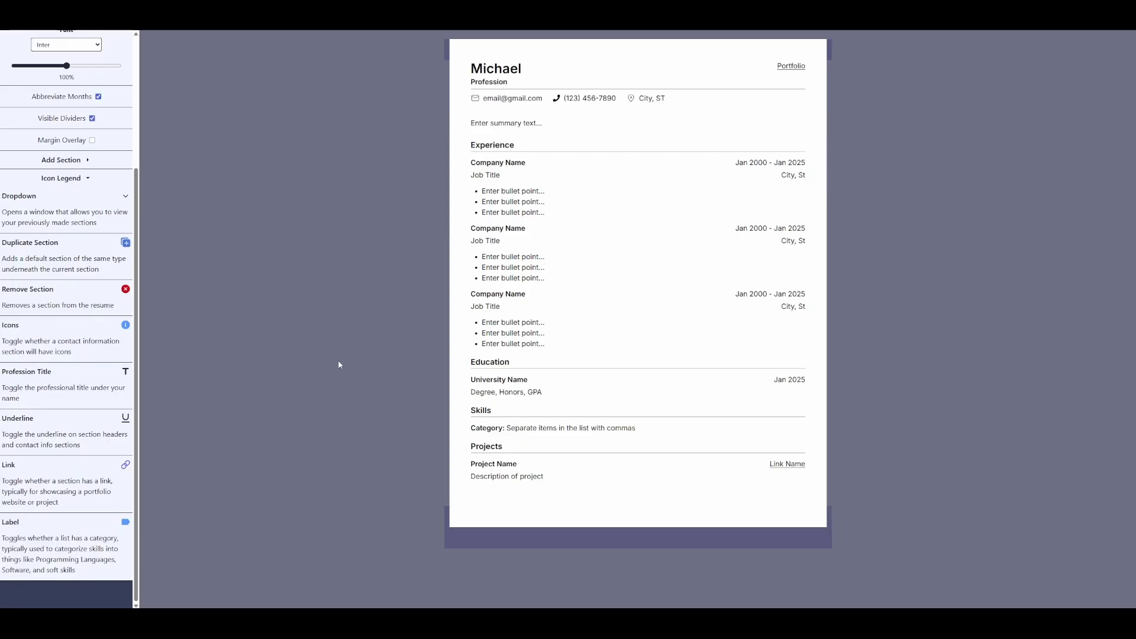
pyautogui.moveTo(507, 87)
pyautogui.scroll(1, 112, 205)
pyautogui.scroll(-1, 118, 210)
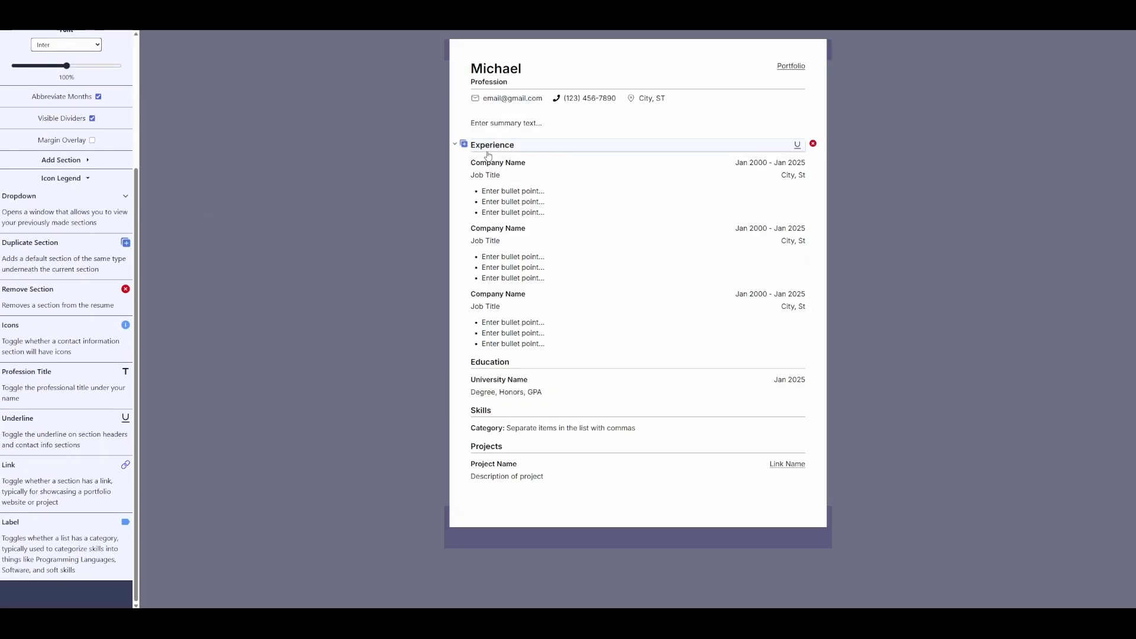
pyautogui.moveTo(461, 167)
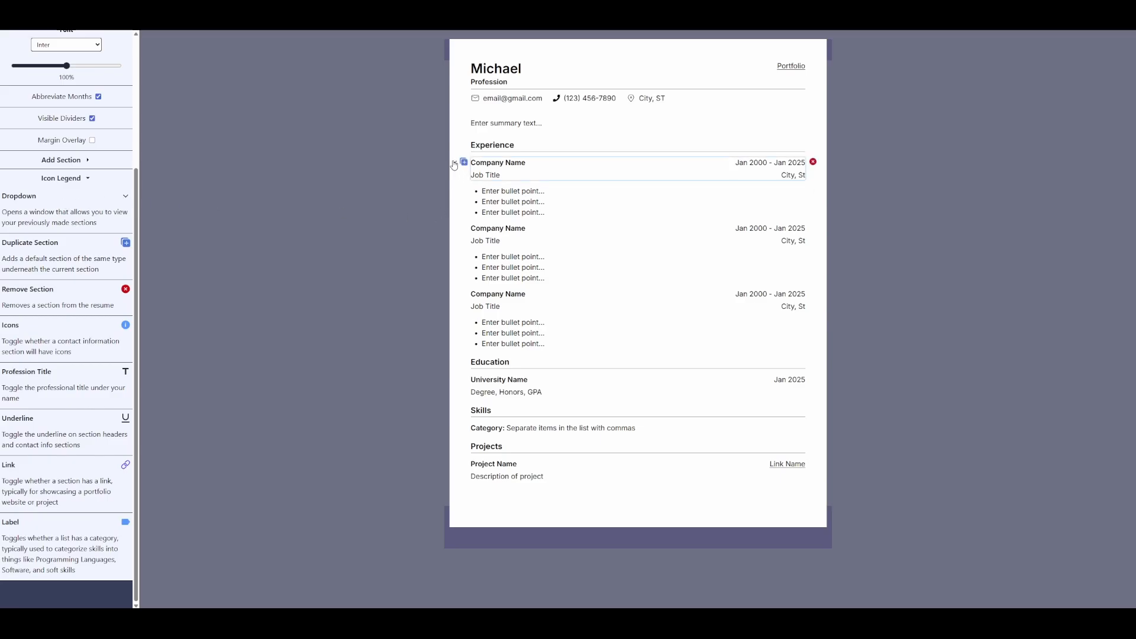
pyautogui.click(454, 164)
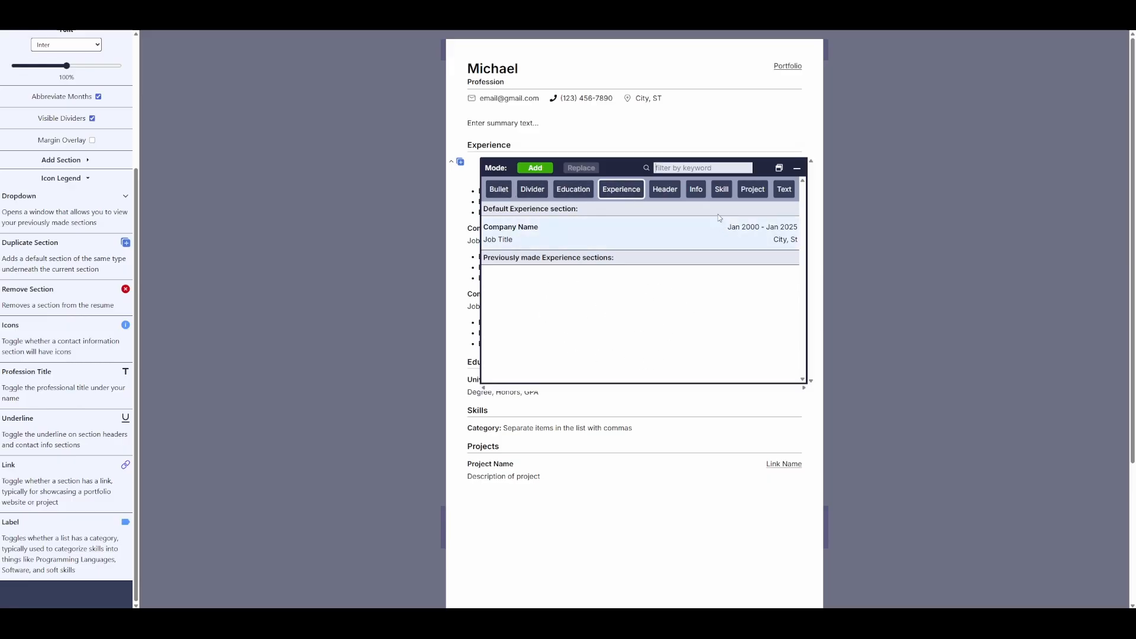
pyautogui.click(696, 189)
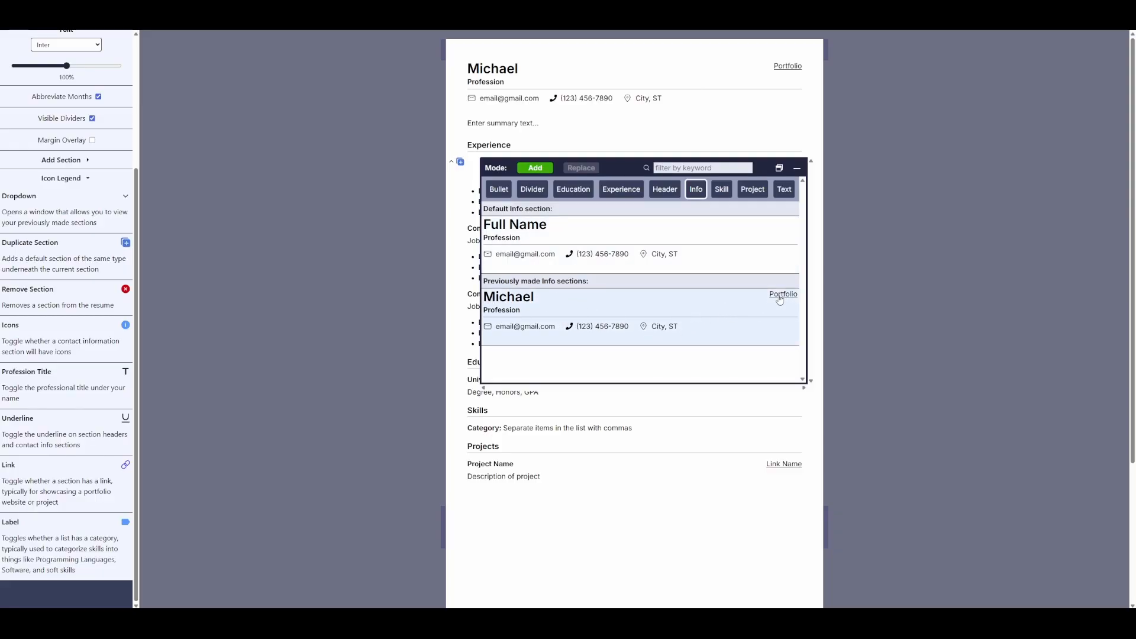
pyautogui.click(374, 194)
# - Set the header's profession line to 'Software Developer'
pyautogui.click(543, 84)
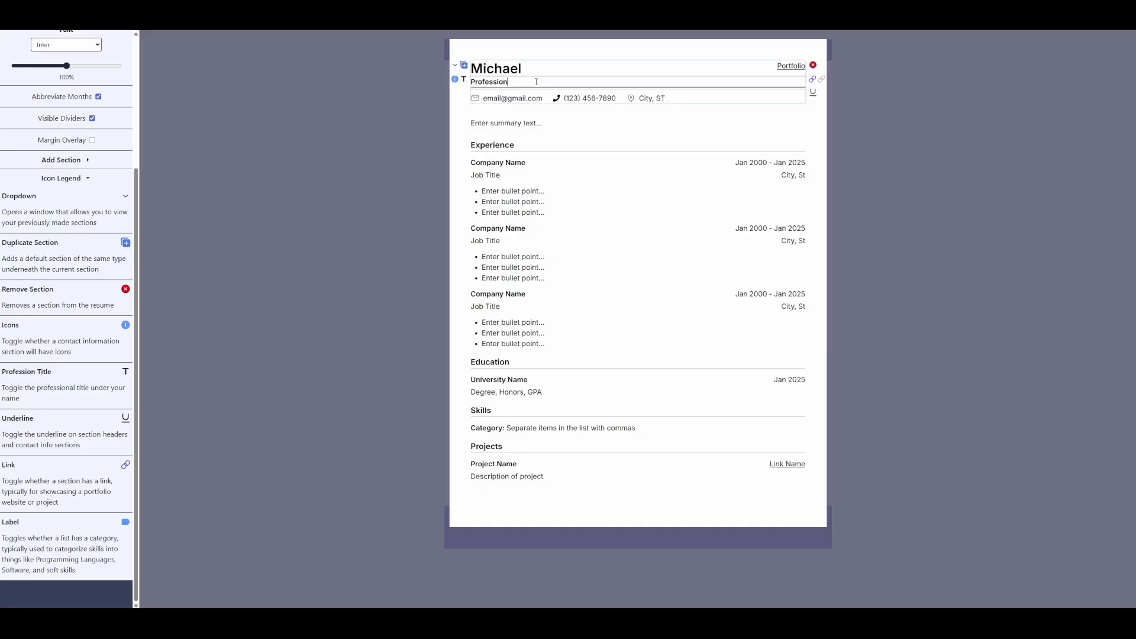
pyautogui.doubleClick(543, 83)
pyautogui.write('Software Developer')
pyautogui.press('Return')
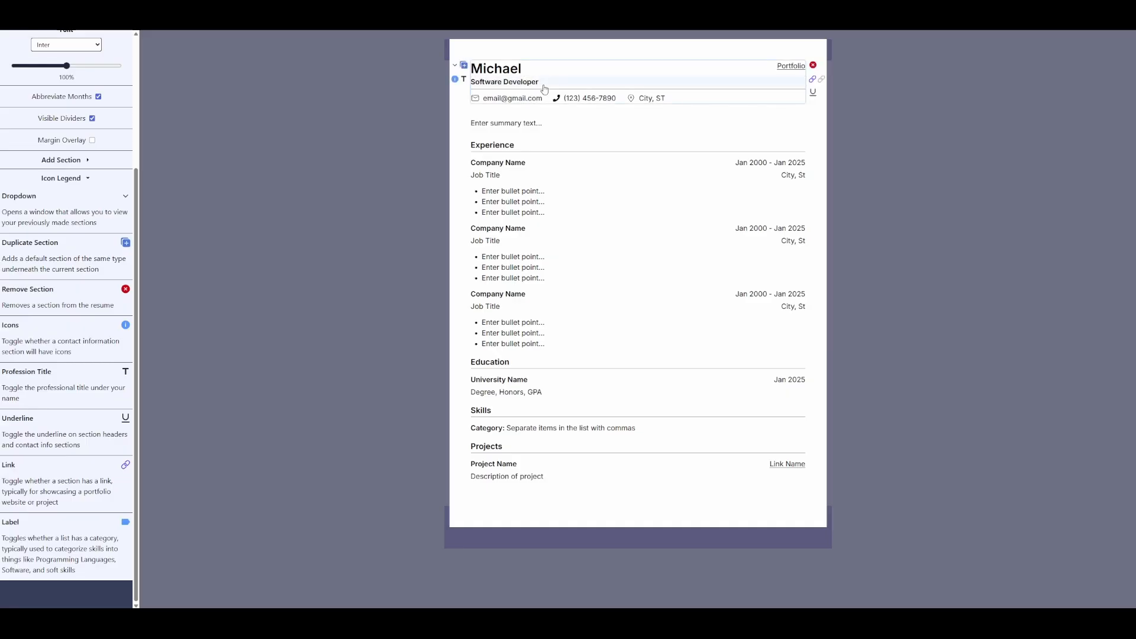
# - Replace the placeholder e-mail in the header with the owner's e-mail address
pyautogui.doubleClick(528, 96)
pyautogui.hotkey('ctrl', 'a')
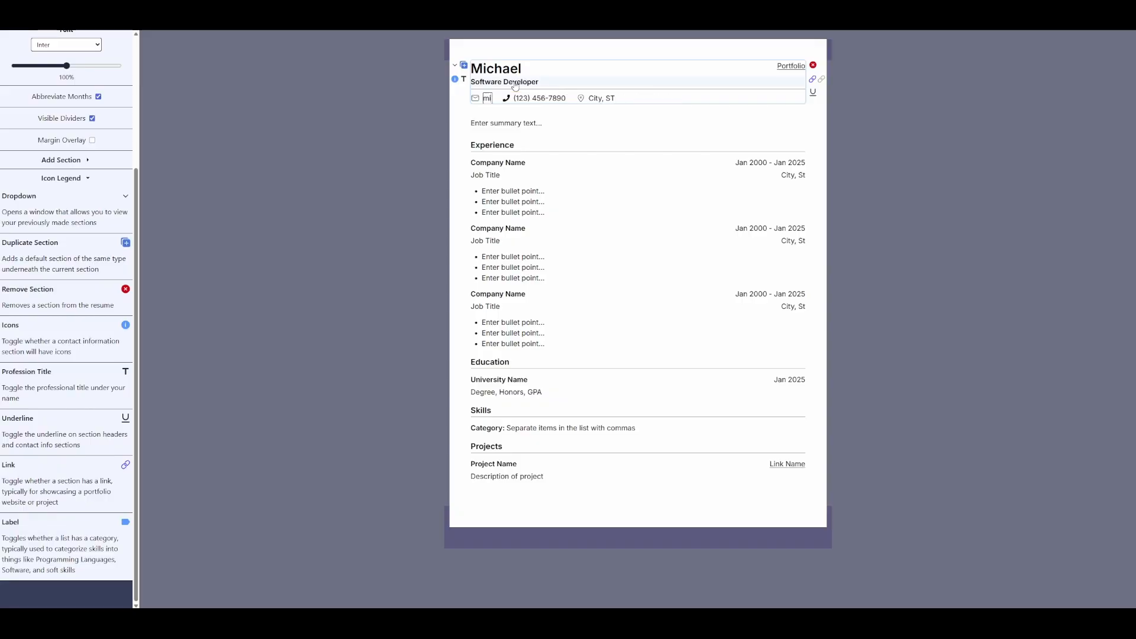
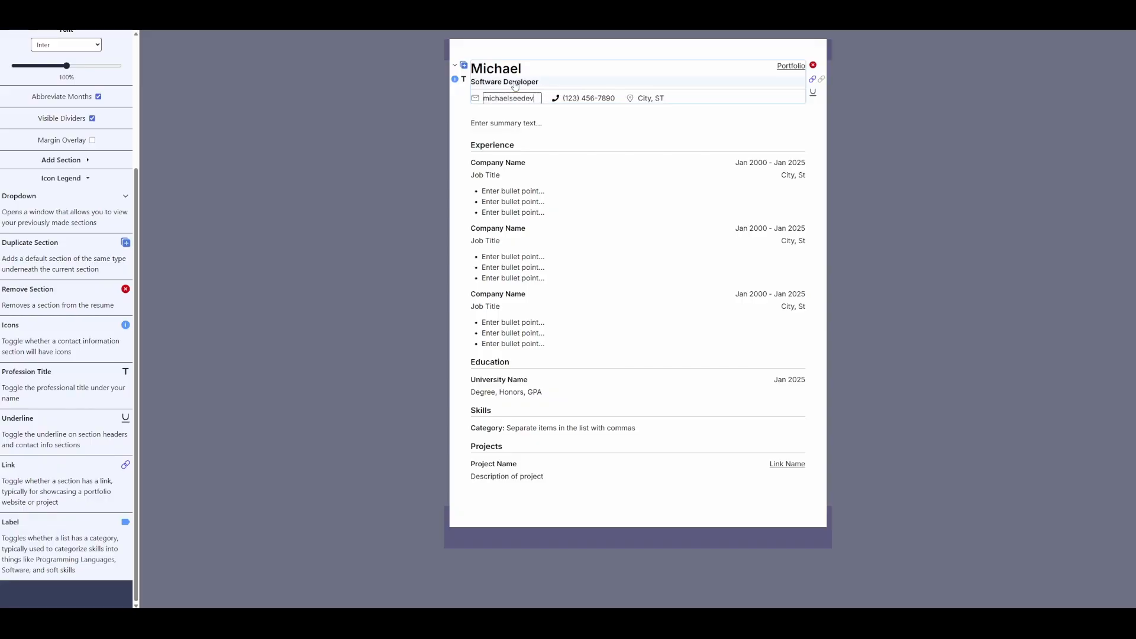
pyautogui.press('Return')
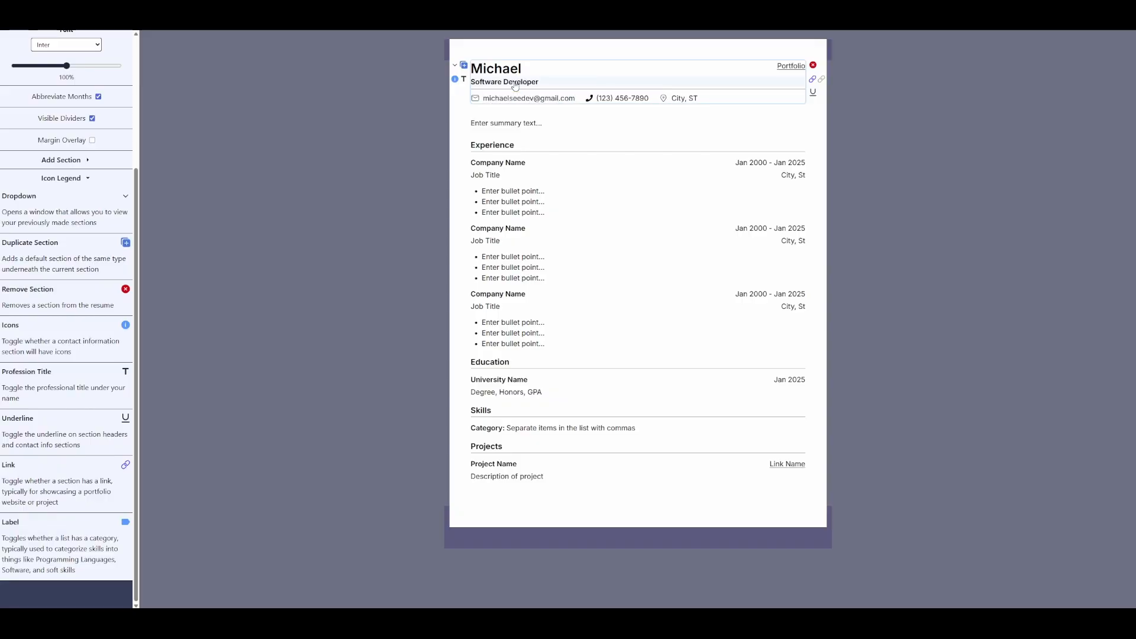
# - Add the saved personal Info section below the summary
pyautogui.click(455, 122)
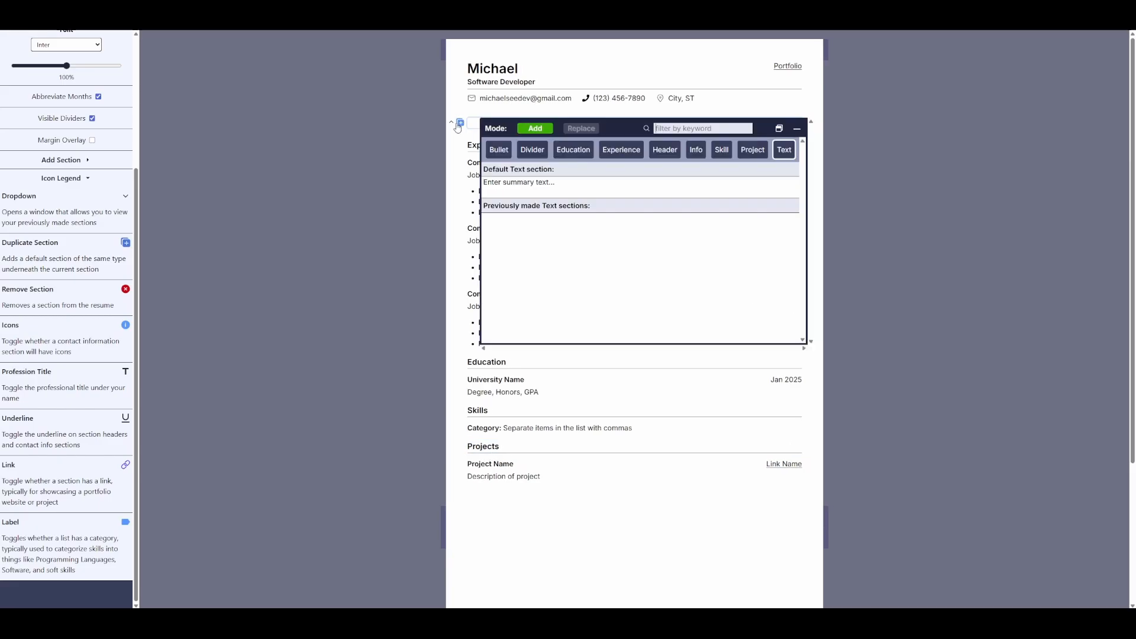
pyautogui.click(705, 149)
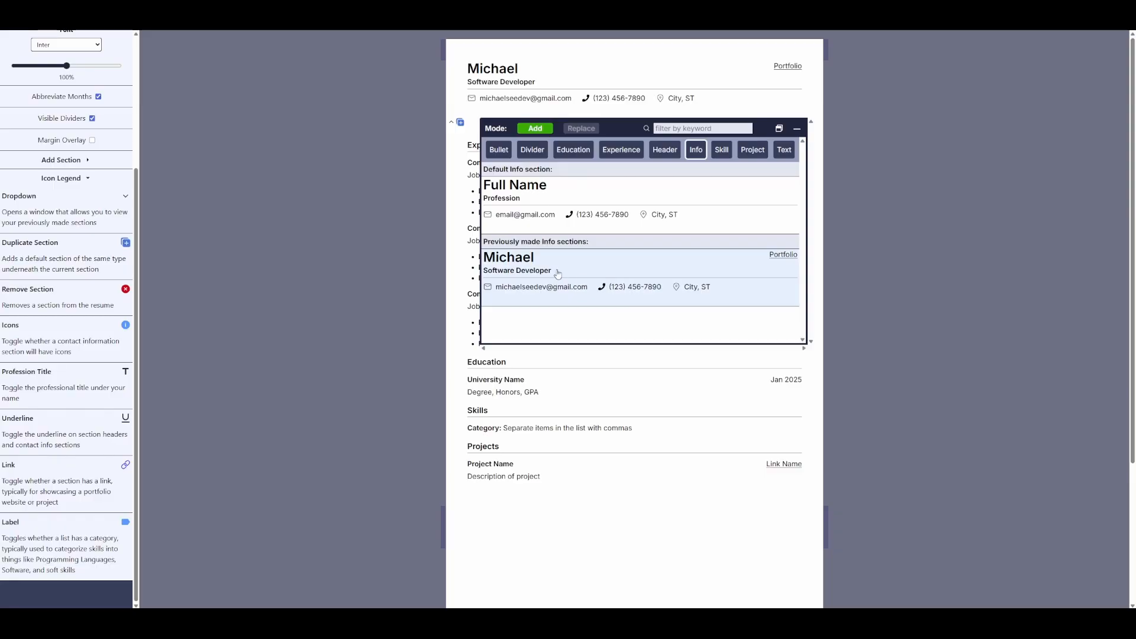
pyautogui.click(584, 272)
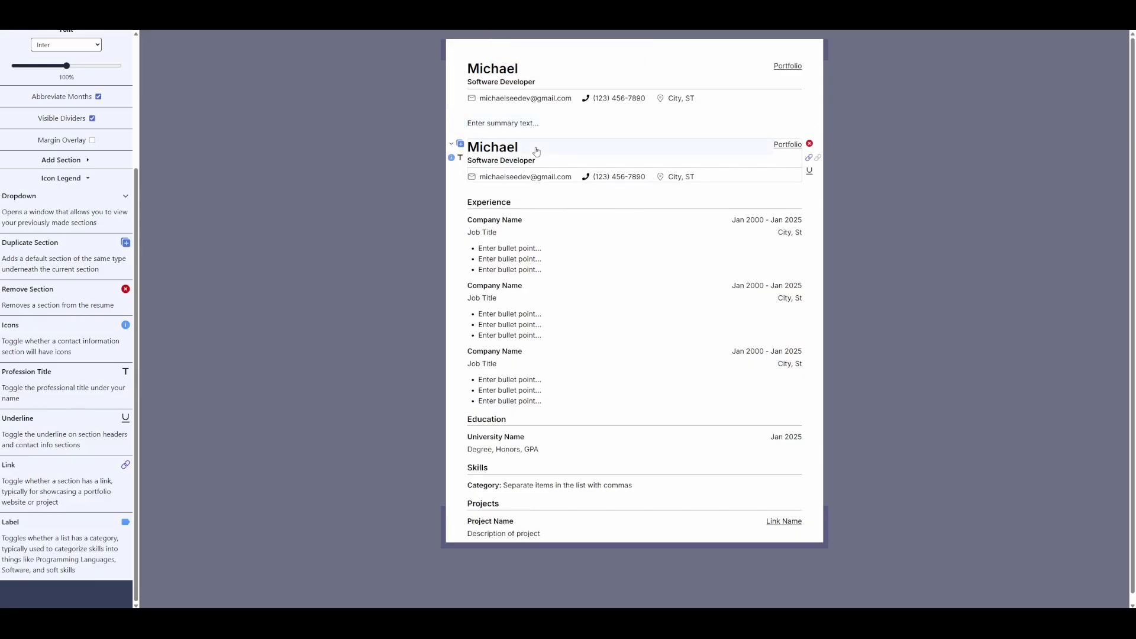
# - Delete the duplicate name header section, leaving a single header
pyautogui.click(451, 144)
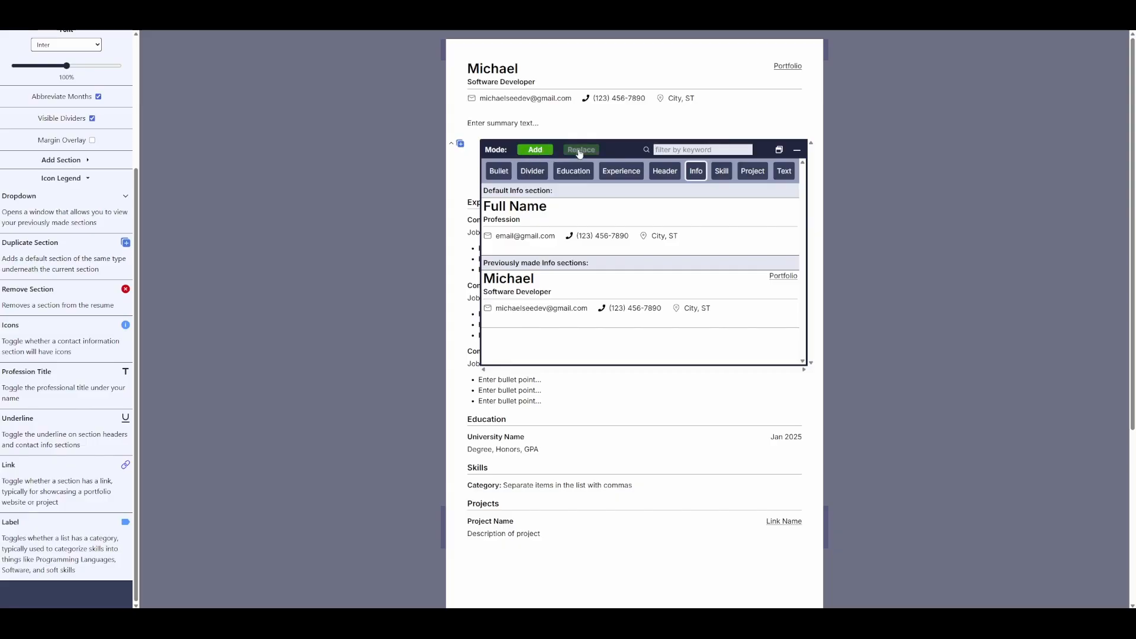
pyautogui.click(574, 150)
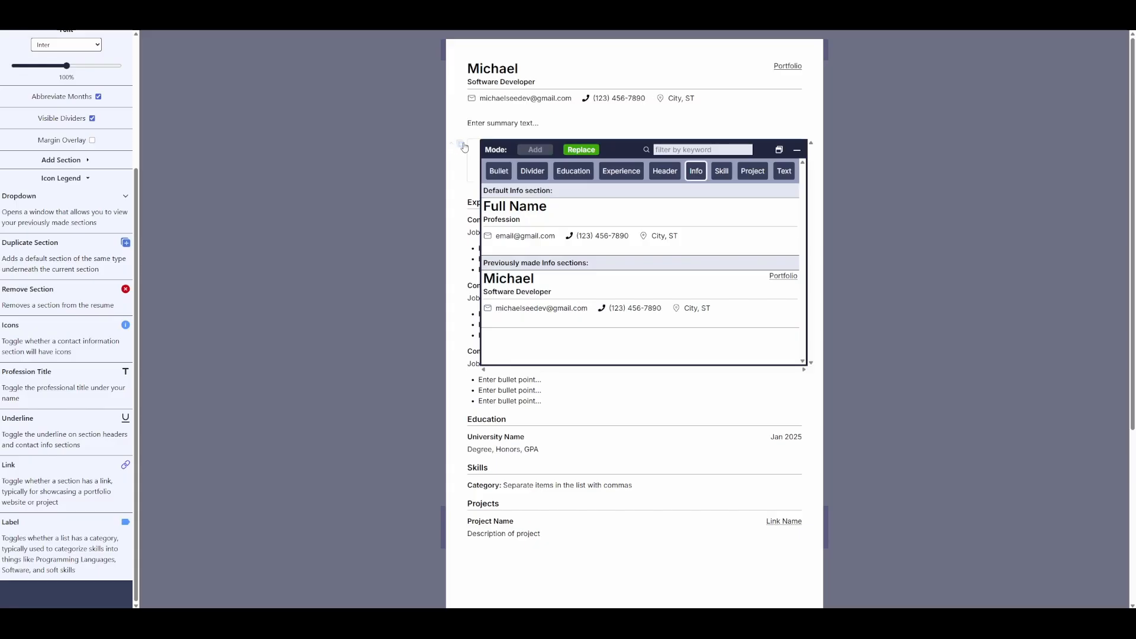
pyautogui.click(531, 152)
pyautogui.click(368, 171)
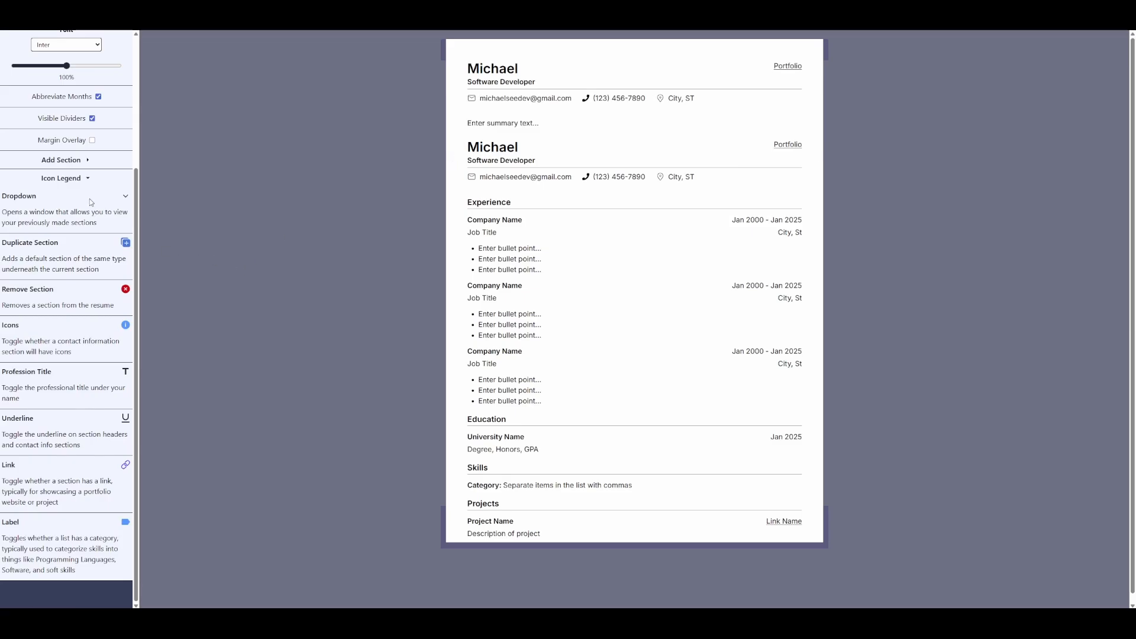
pyautogui.moveTo(809, 145)
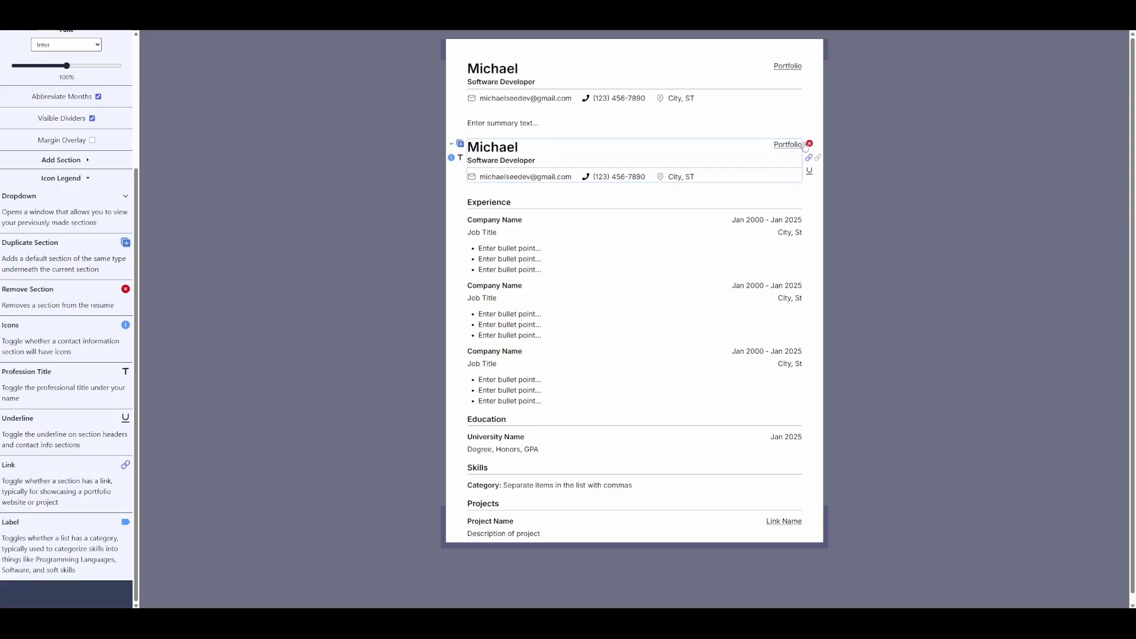
pyautogui.click(808, 144)
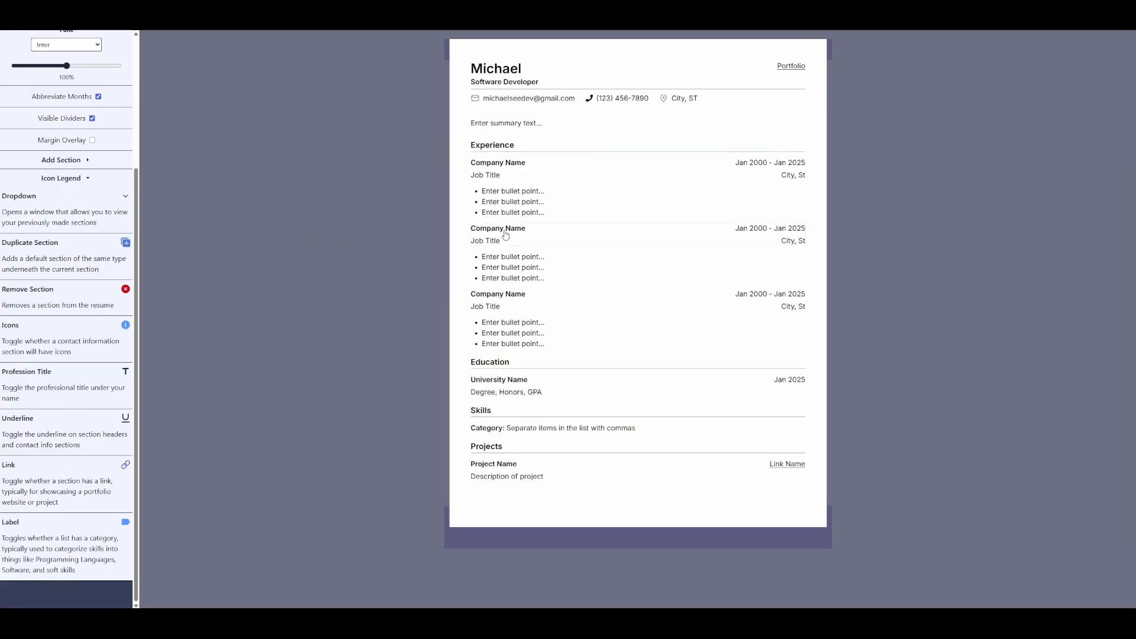
pyautogui.moveTo(464, 148)
pyautogui.moveTo(464, 69)
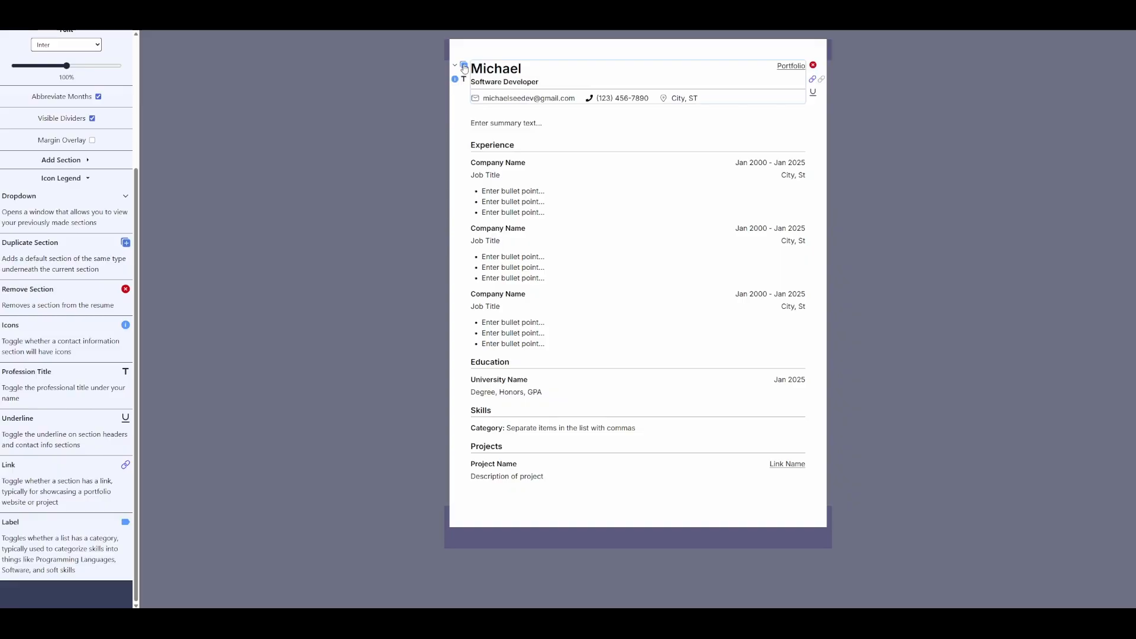
pyautogui.click(464, 65)
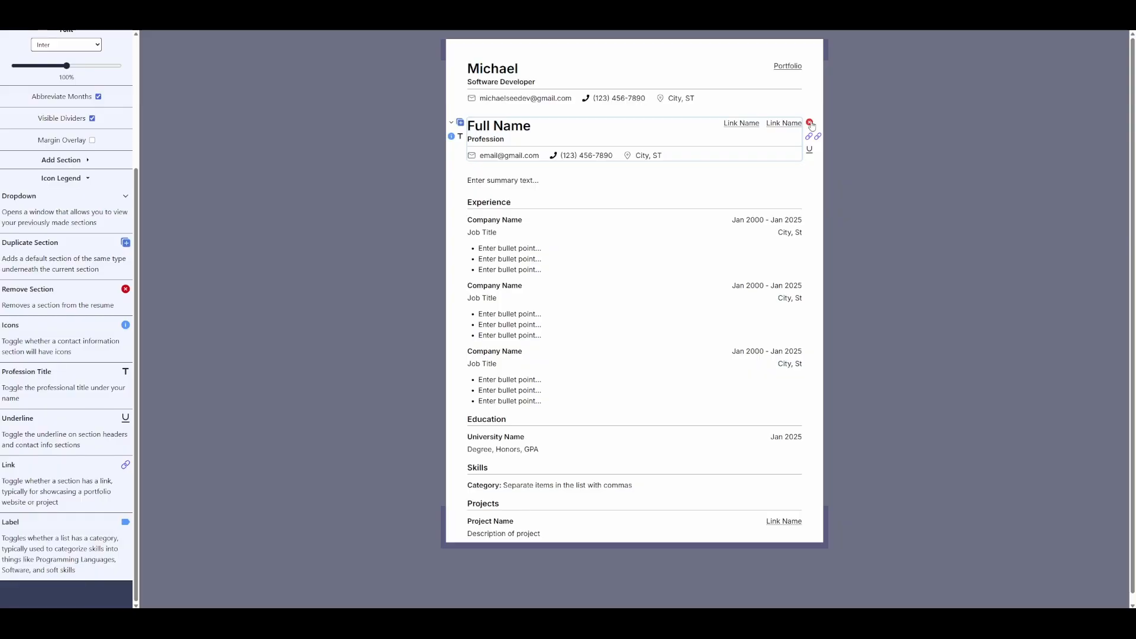
pyautogui.click(809, 123)
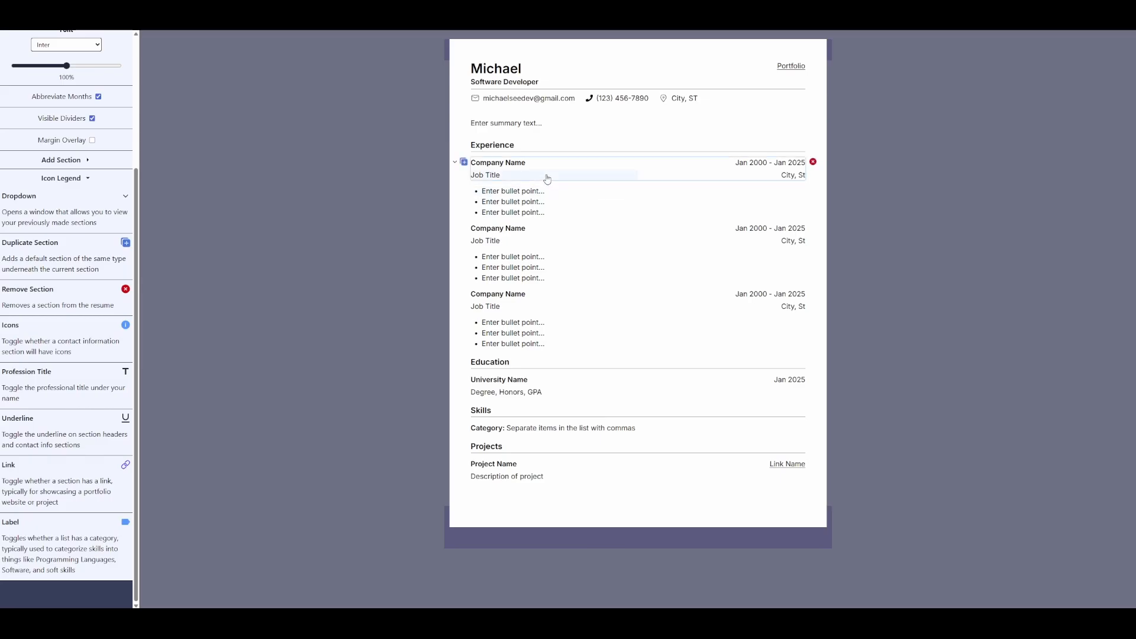
pyautogui.click(464, 191)
pyautogui.click(463, 191)
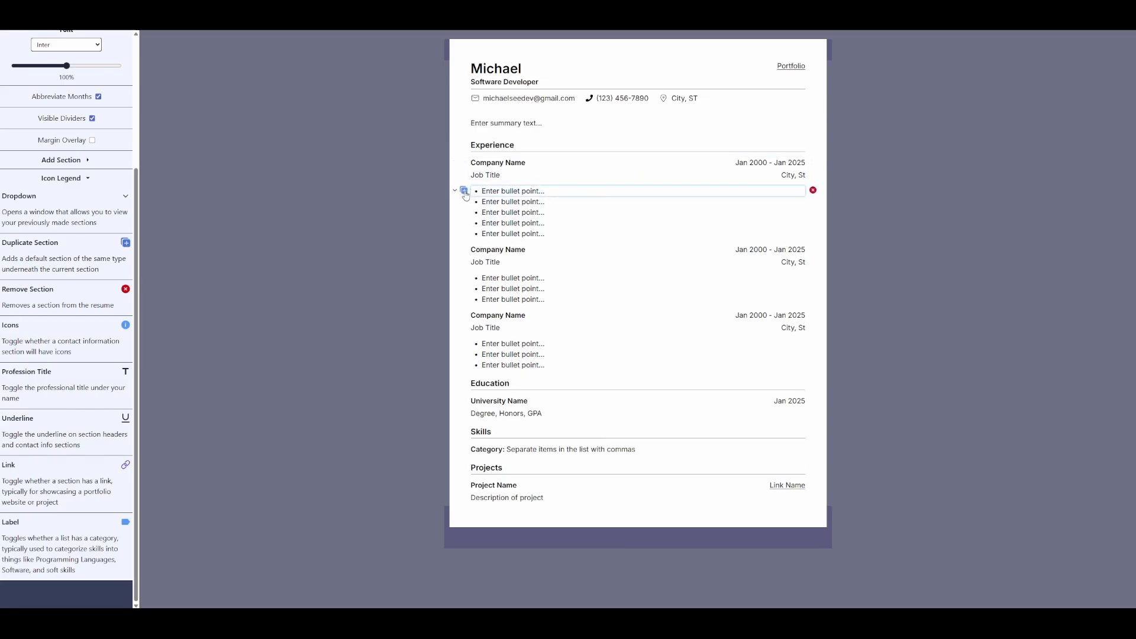
pyautogui.click(464, 190)
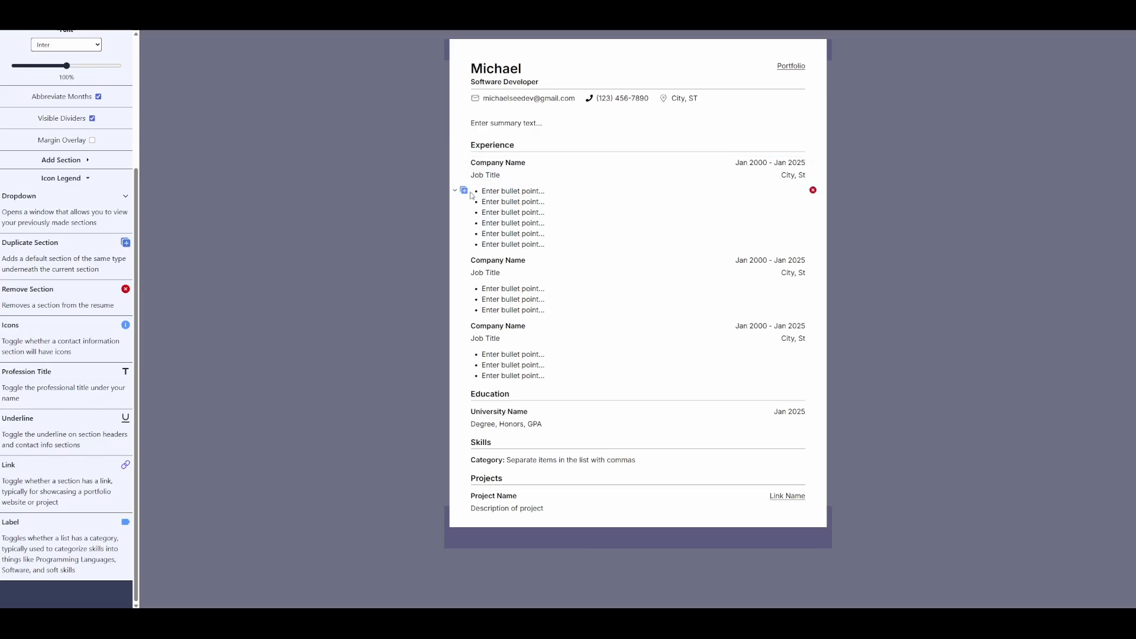
pyautogui.click(814, 190)
pyautogui.click(814, 190)
pyautogui.click(813, 191)
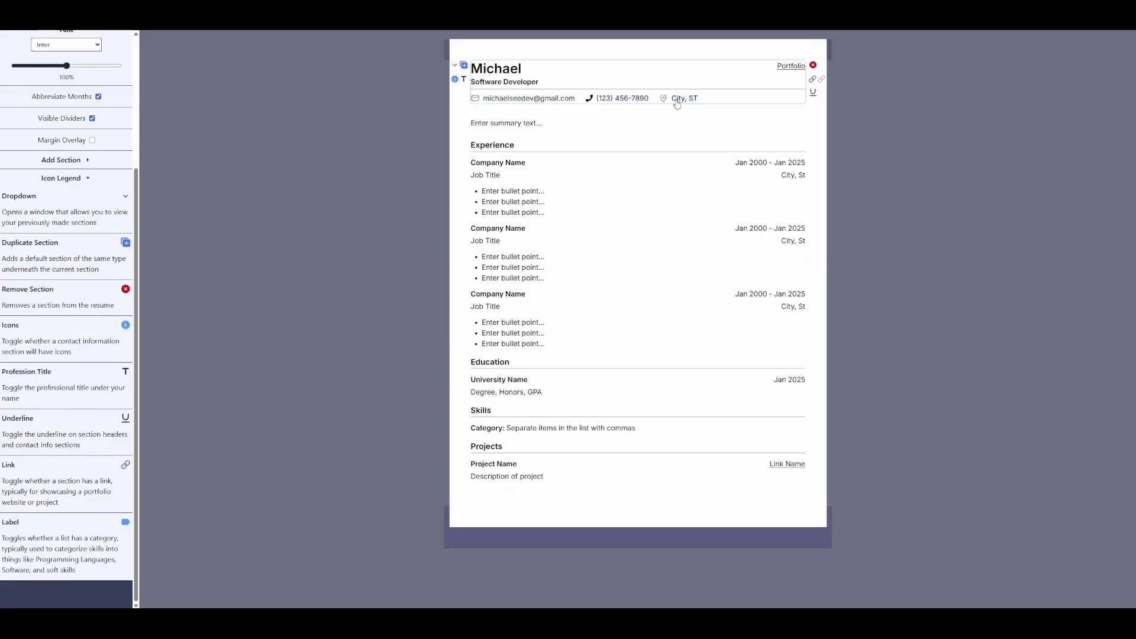
pyautogui.click(455, 79)
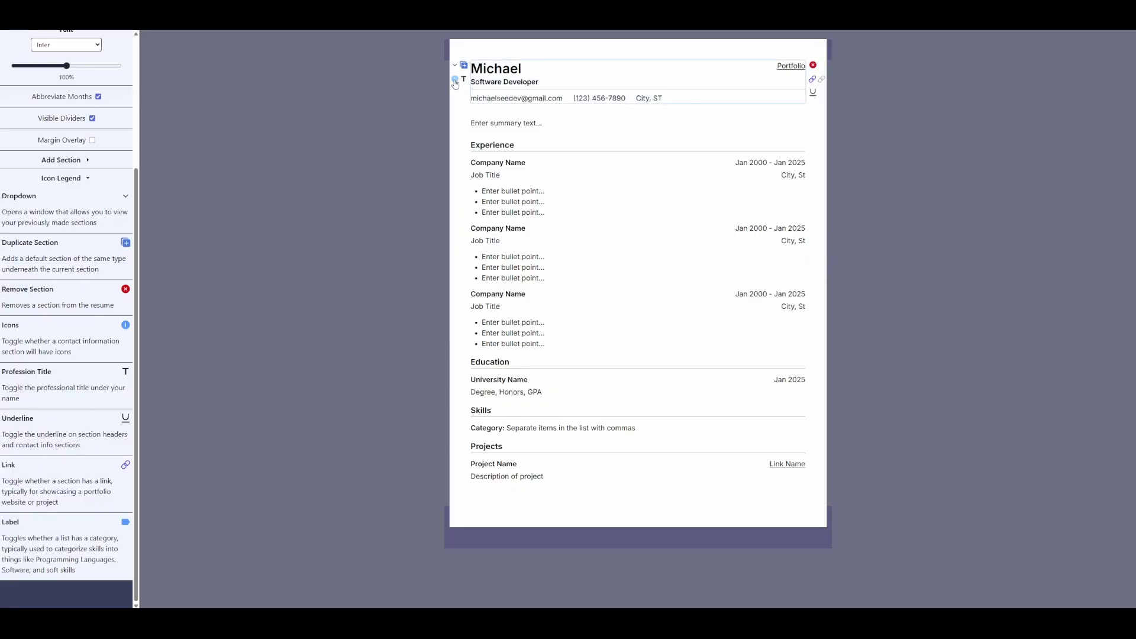
pyautogui.click(455, 79)
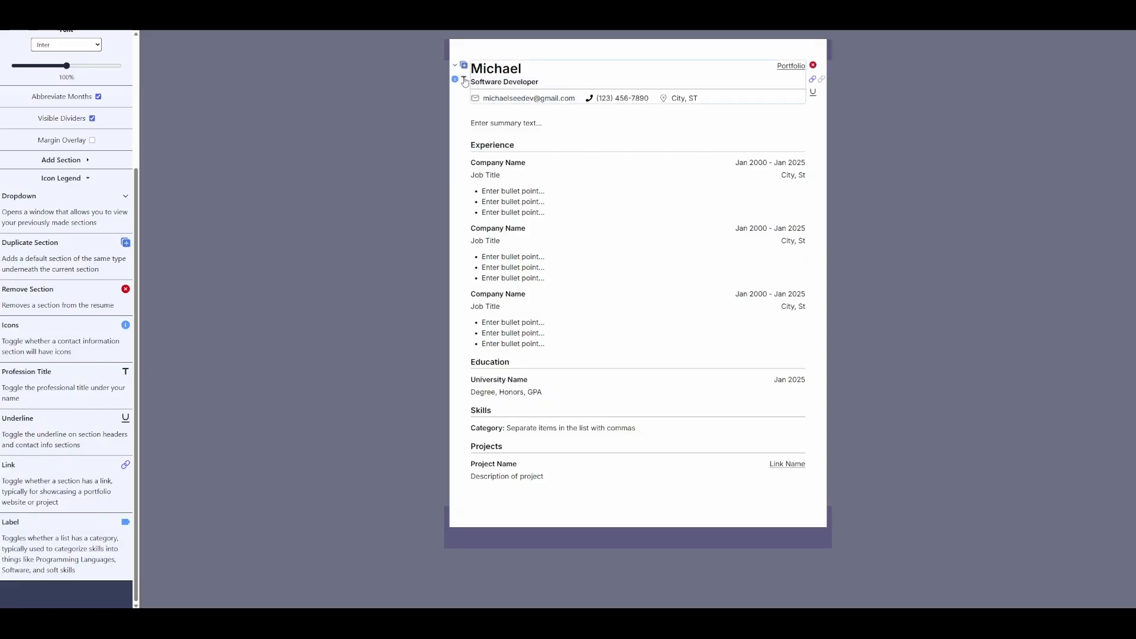
pyautogui.click(464, 80)
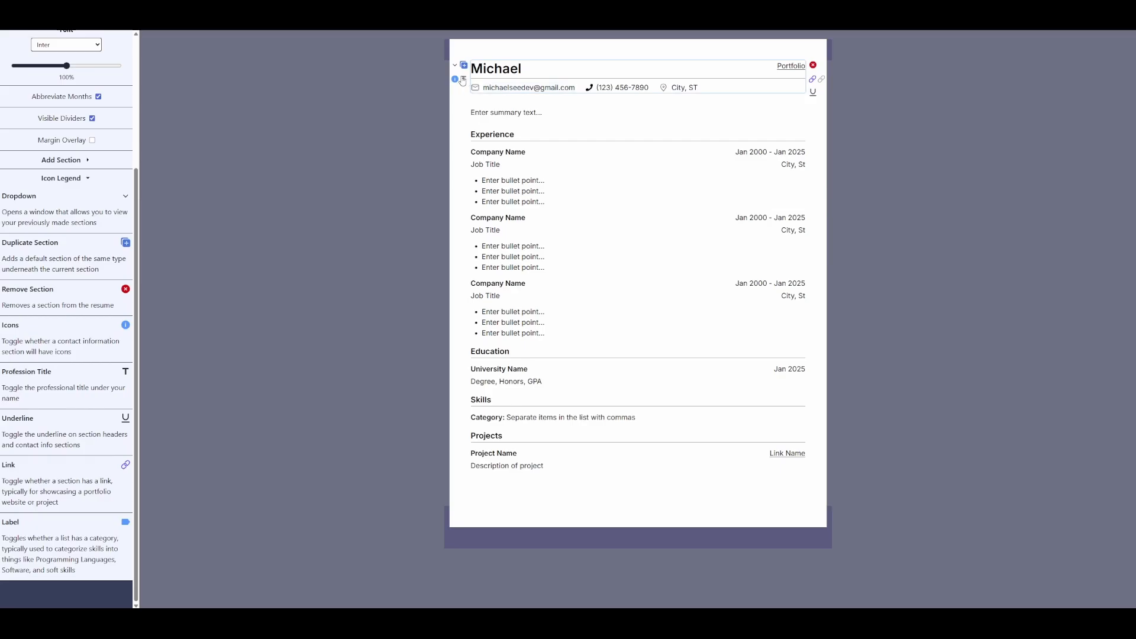
pyautogui.click(463, 80)
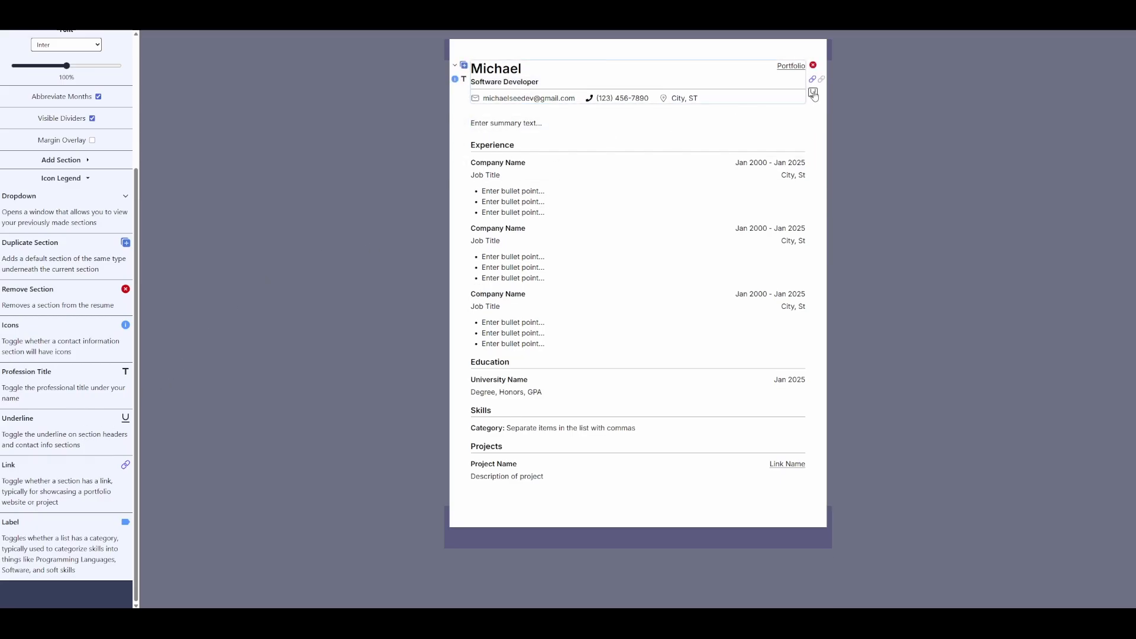
pyautogui.click(813, 93)
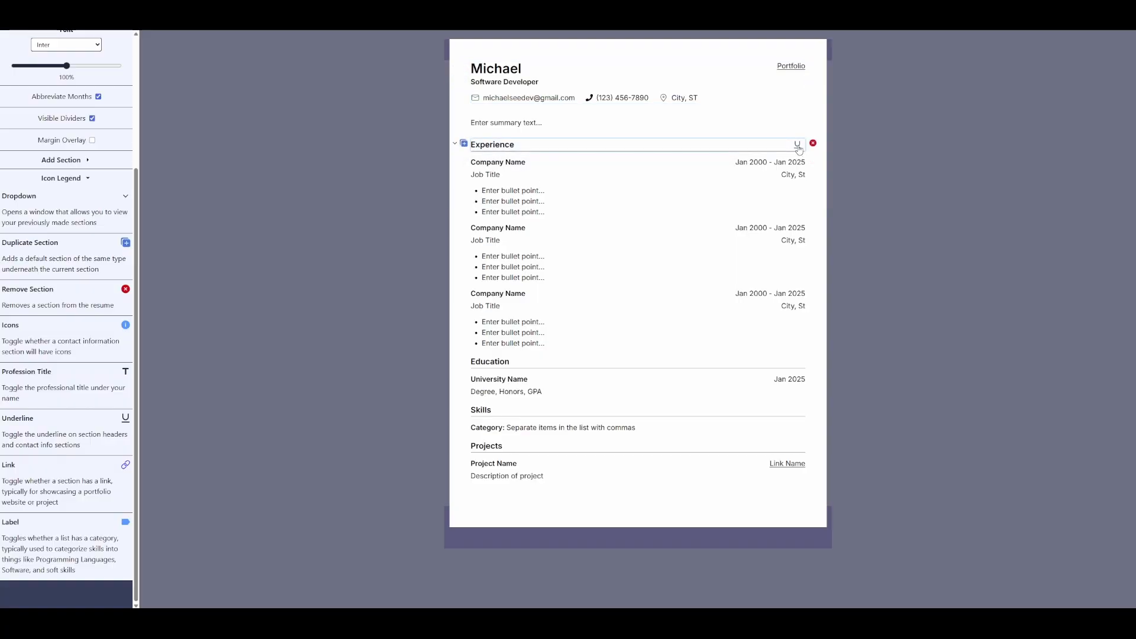
pyautogui.click(798, 146)
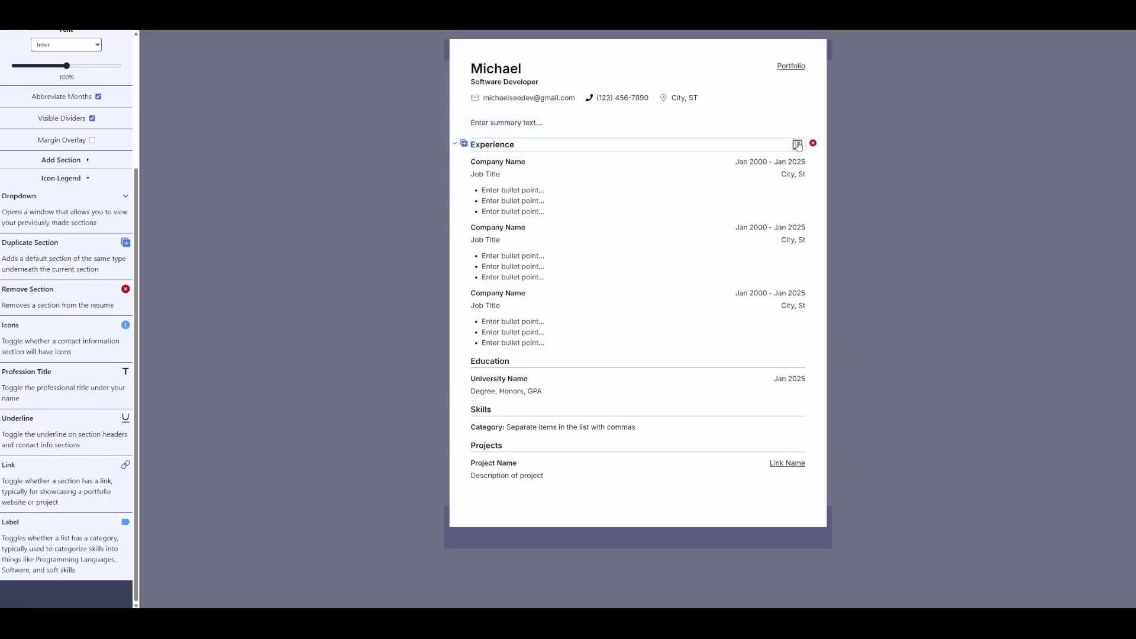
pyautogui.click(798, 146)
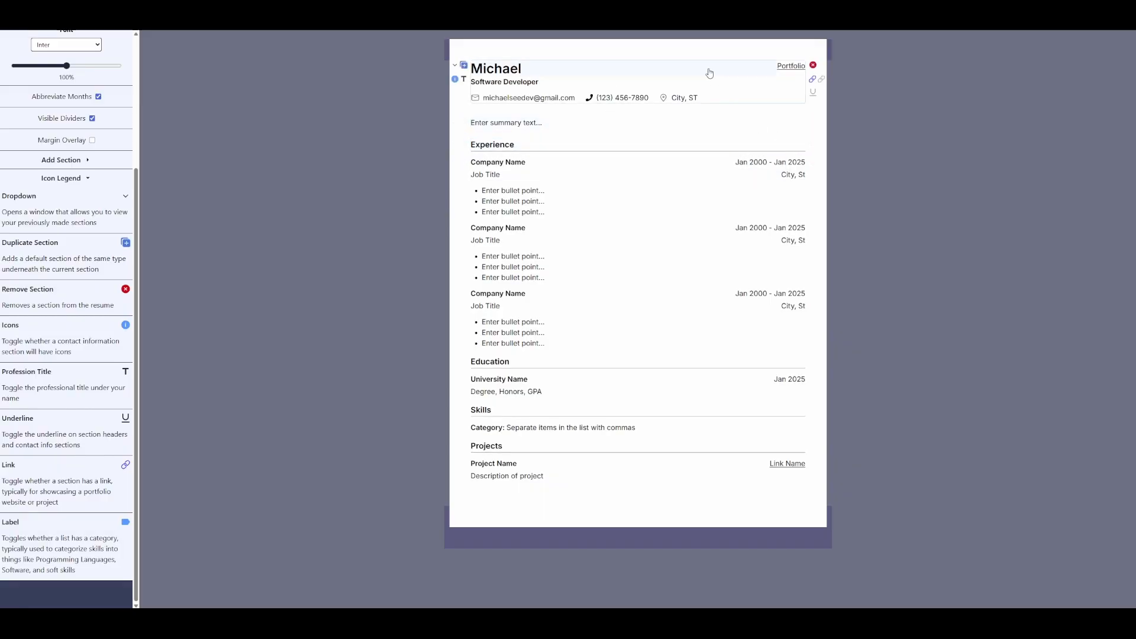
pyautogui.click(814, 93)
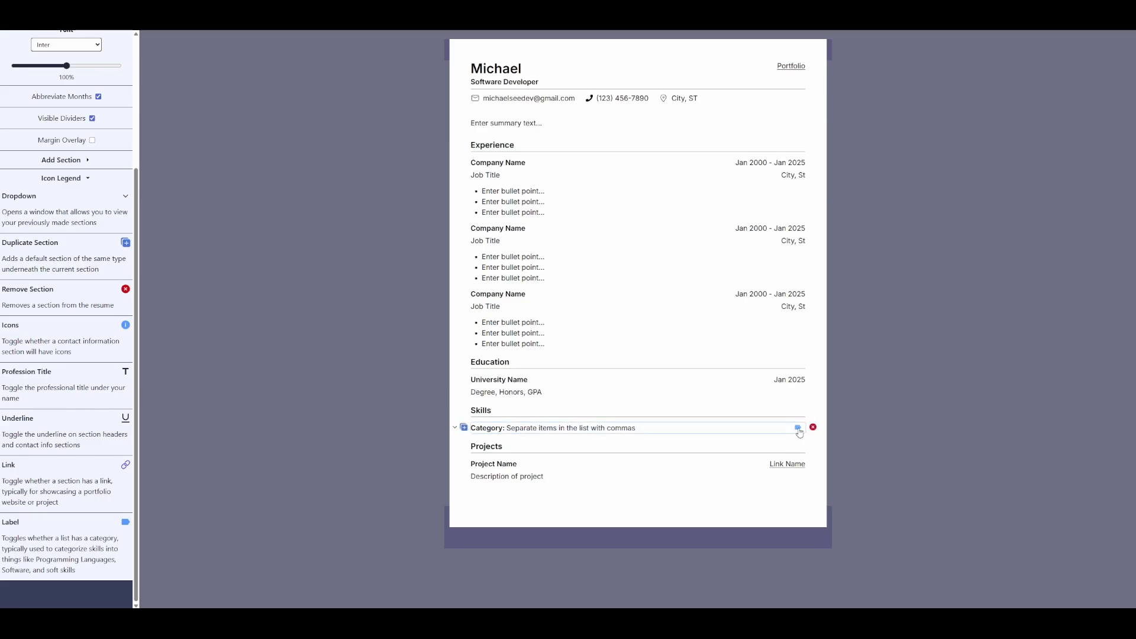
# - Label the skills row 'Programming Languages' and add a second row labelled 'Soft Skills'
pyautogui.doubleClick(490, 430)
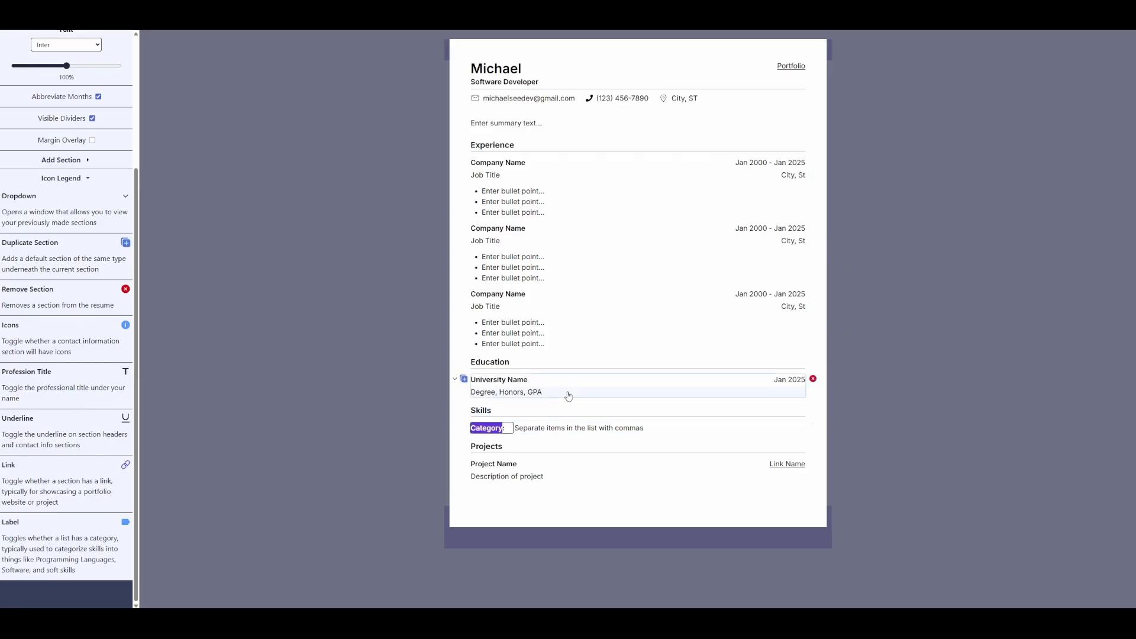
pyautogui.write('Programming Lan')
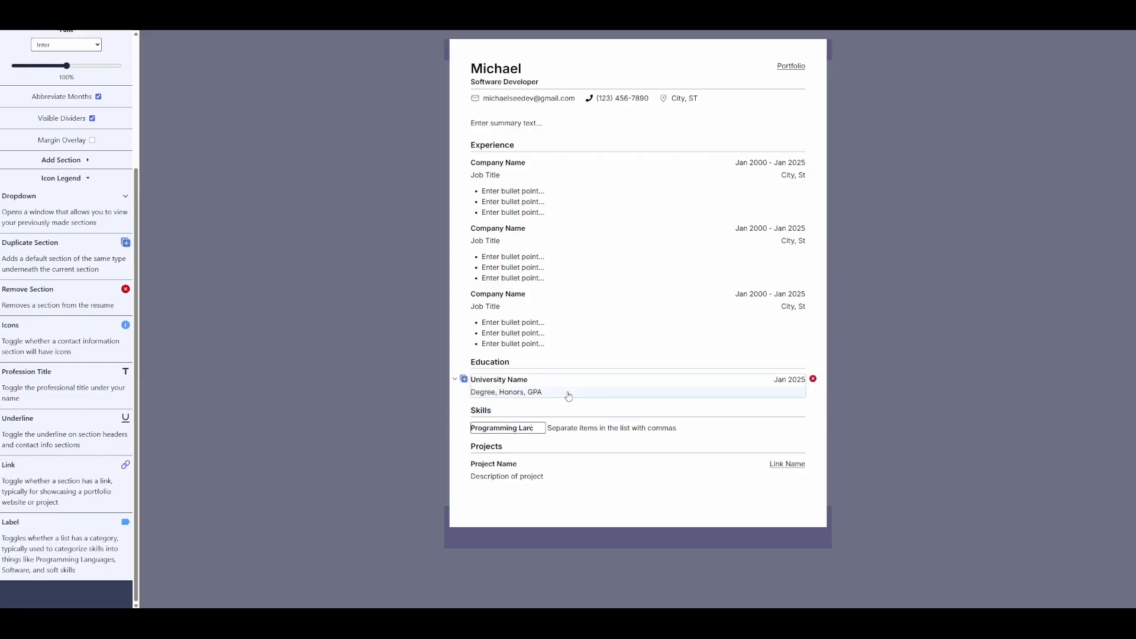
pyautogui.write('guages')
pyautogui.press('Return')
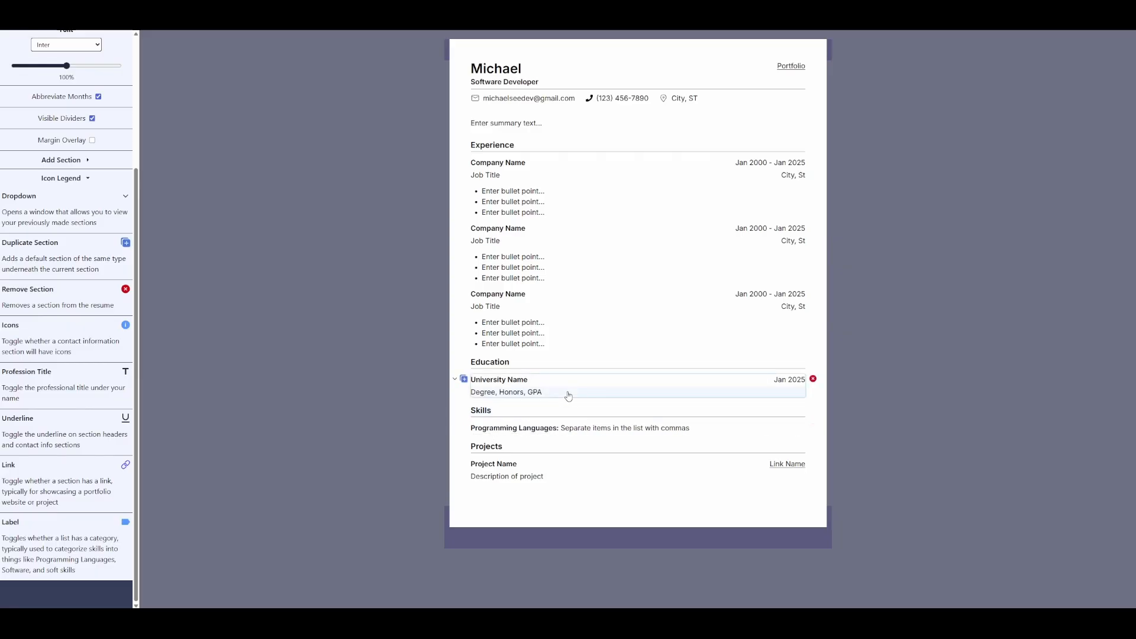
pyautogui.click(463, 427)
pyautogui.click(485, 440)
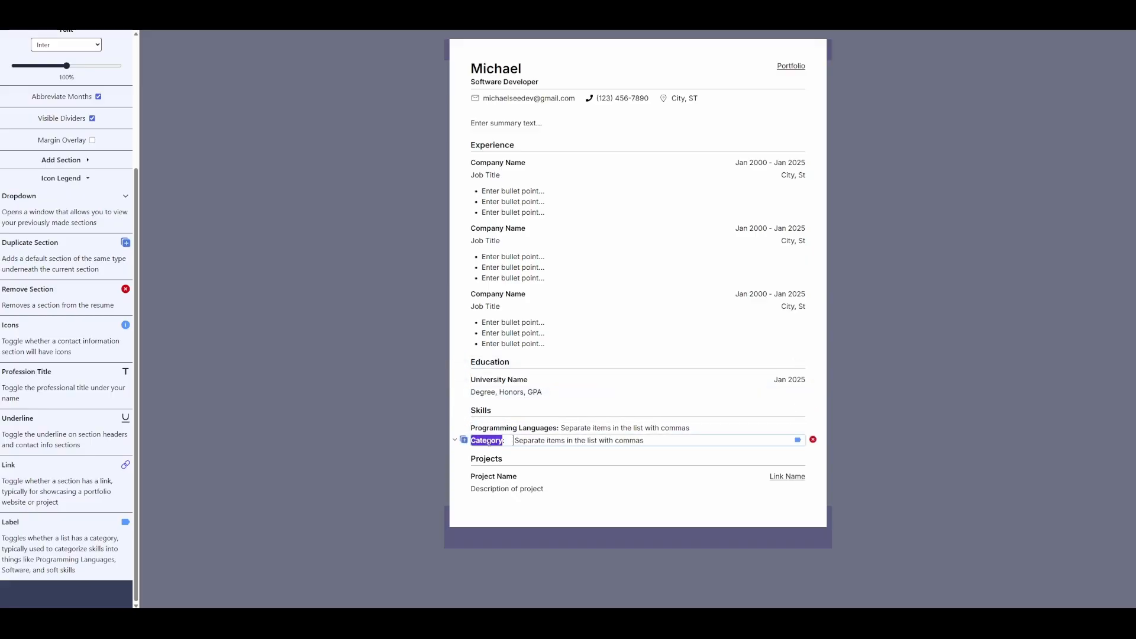
pyautogui.write('Soft Skills')
pyautogui.press('Return')
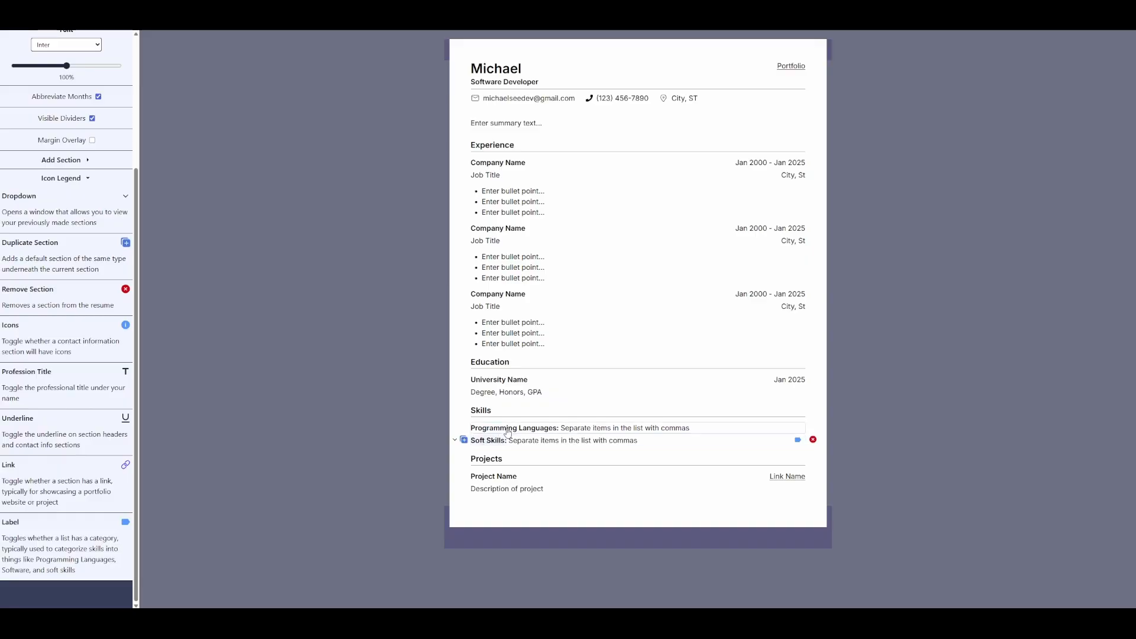
# - Fill in the Programming Languages items and drag them into order: Rust, TypeScript, JavaScript, HTML, CSS
pyautogui.click(591, 428)
pyautogui.hotkey('ctrl', 'a')
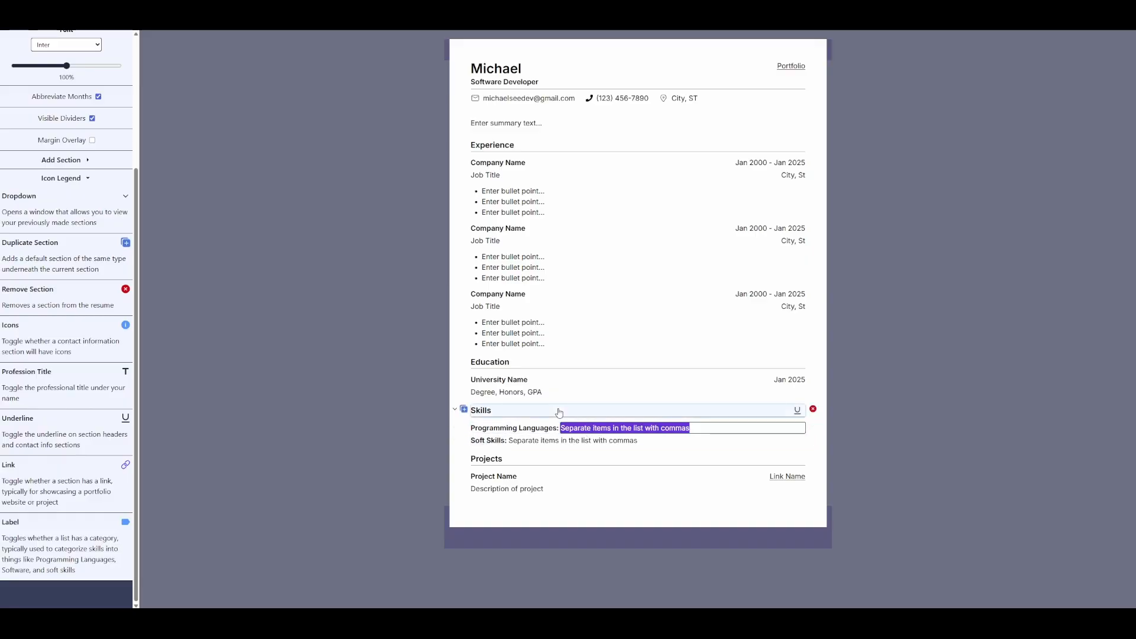
pyautogui.write('TypeScript')
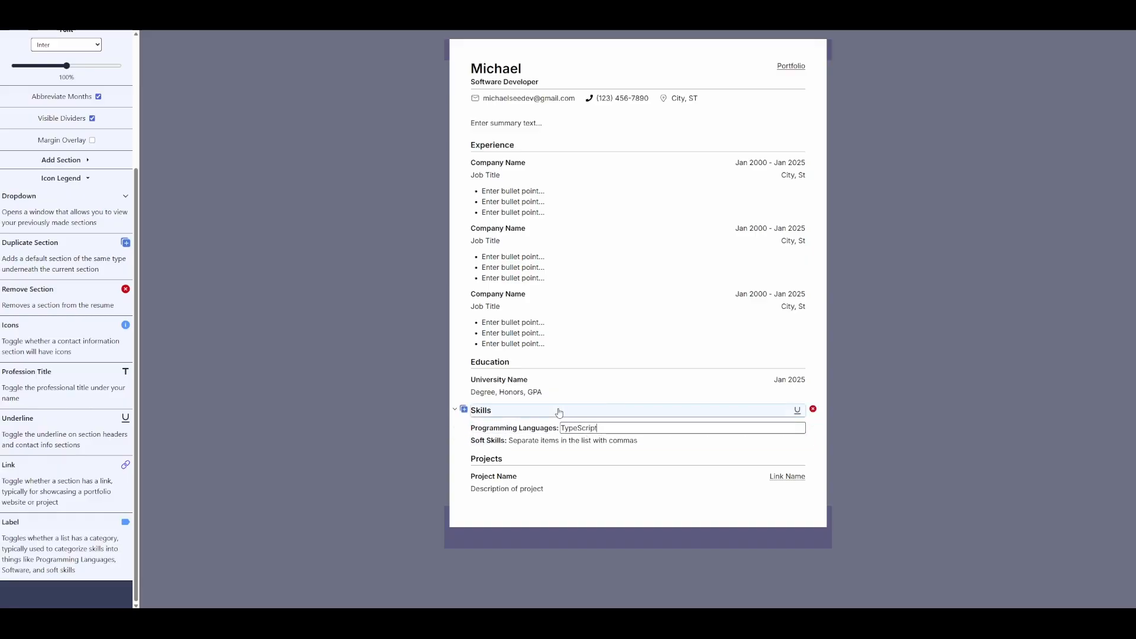
pyautogui.write(', JavaScript, HTML, CSS')
pyautogui.press('Return')
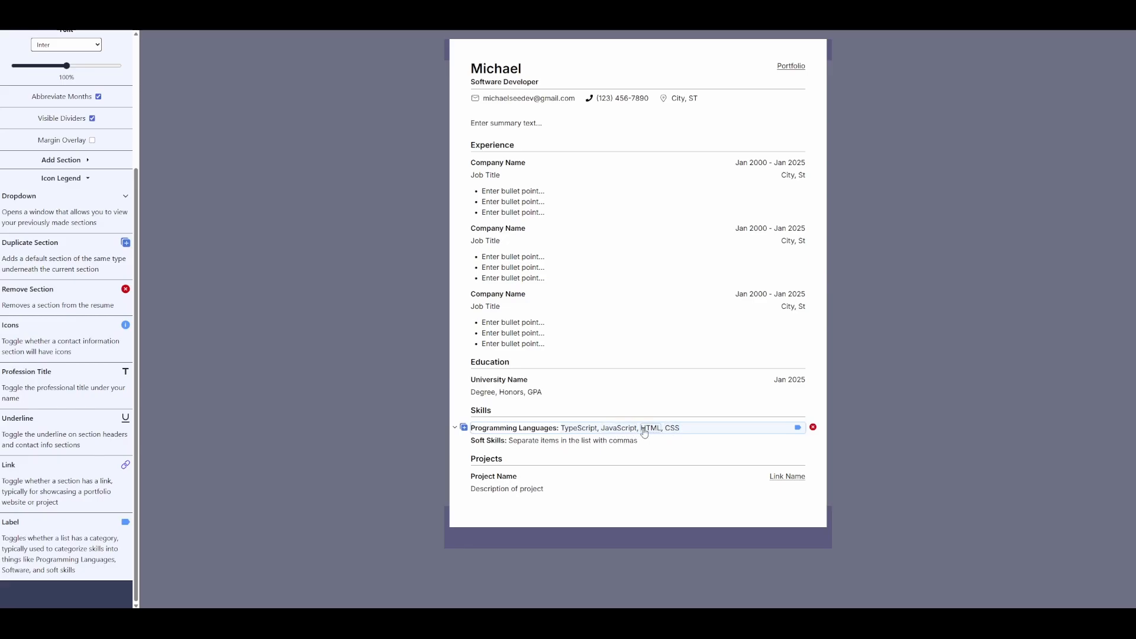
pyautogui.moveTo(628, 430); pyautogui.dragTo(571, 427)
pyautogui.moveTo(669, 430); pyautogui.dragTo(583, 429)
pyautogui.moveTo(674, 435); pyautogui.dragTo(561, 428)
pyautogui.moveTo(699, 436); pyautogui.dragTo(565, 430)
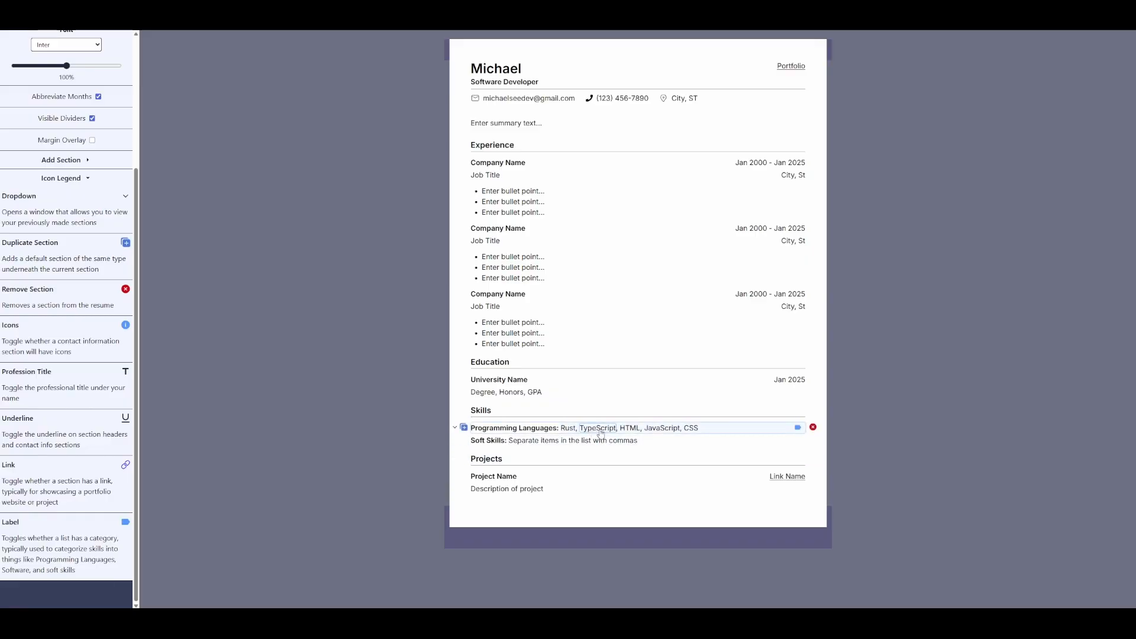
pyautogui.moveTo(664, 431); pyautogui.dragTo(621, 430)
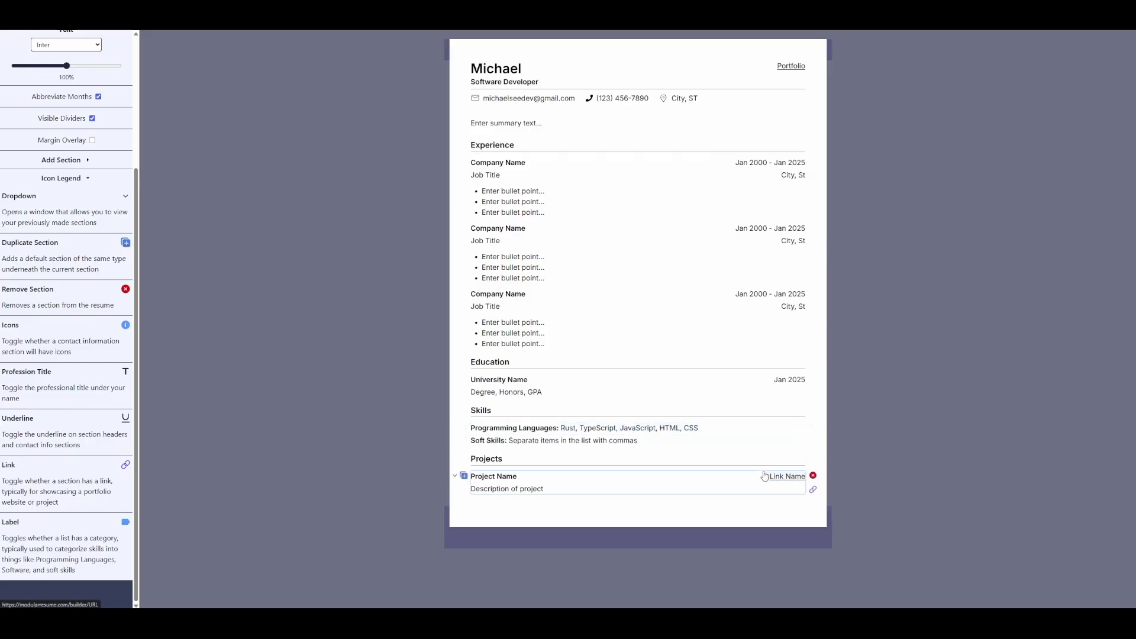
pyautogui.doubleClick(605, 427)
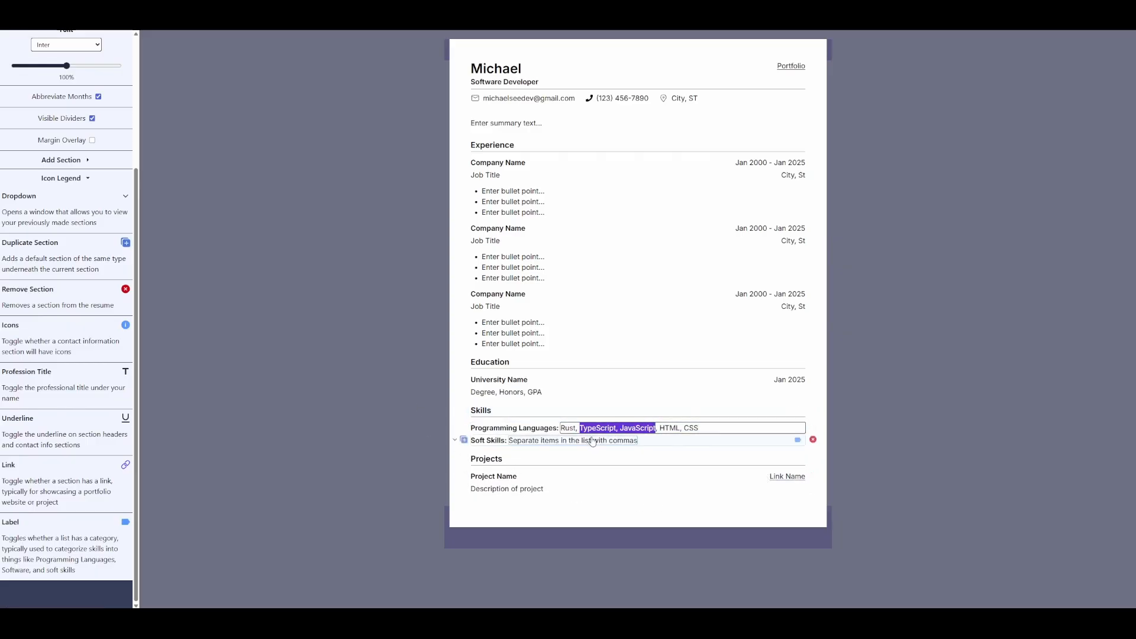
pyautogui.click(336, 404)
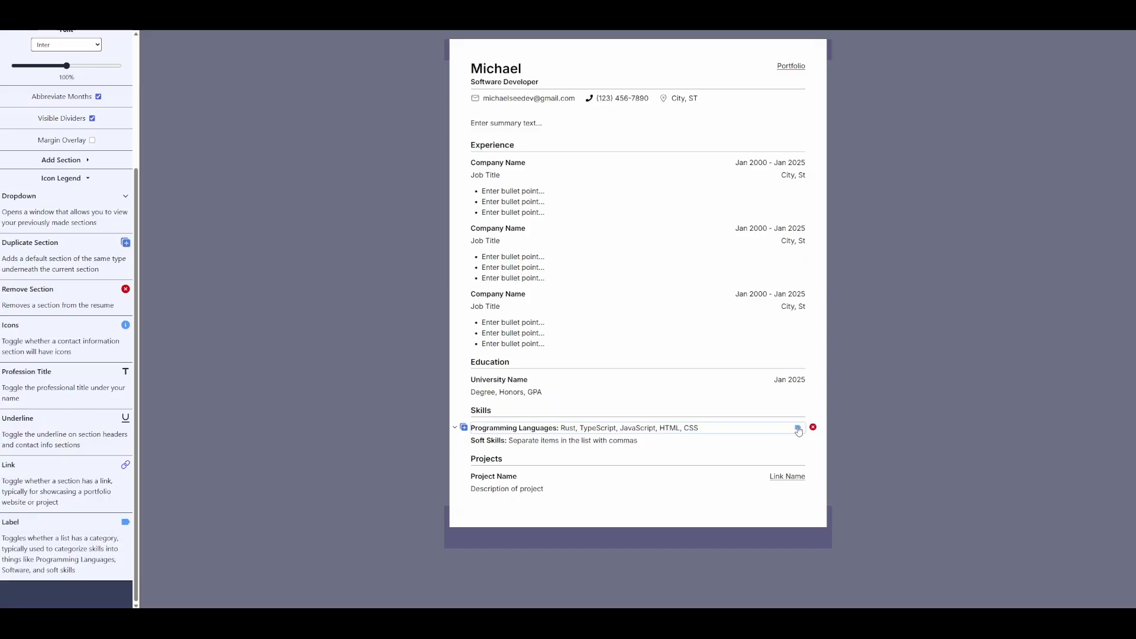
# - Remove the Programming Languages label and the Soft Skills row, and tidy the list's commas
pyautogui.click(797, 428)
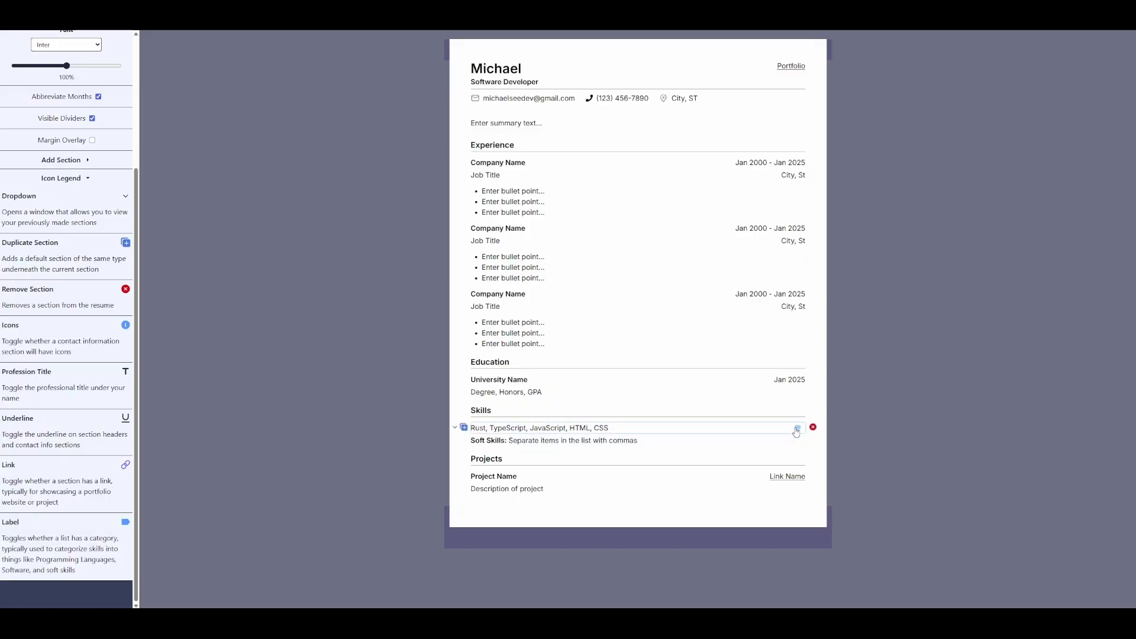
pyautogui.click(813, 439)
pyautogui.click(690, 424)
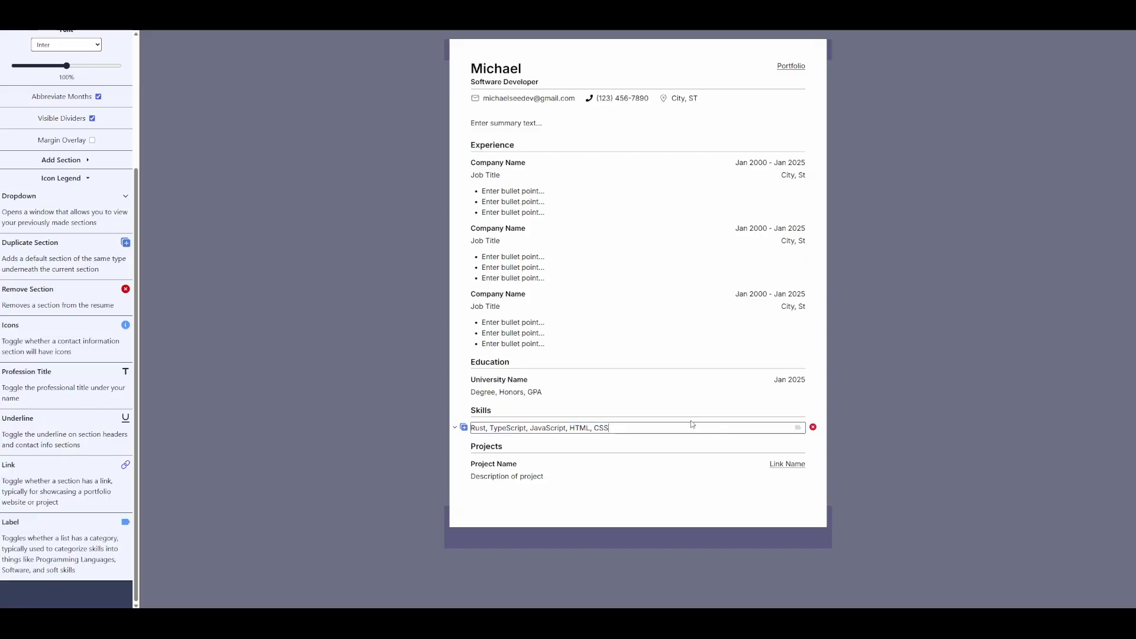
pyautogui.write(',')
pyautogui.press('Return')
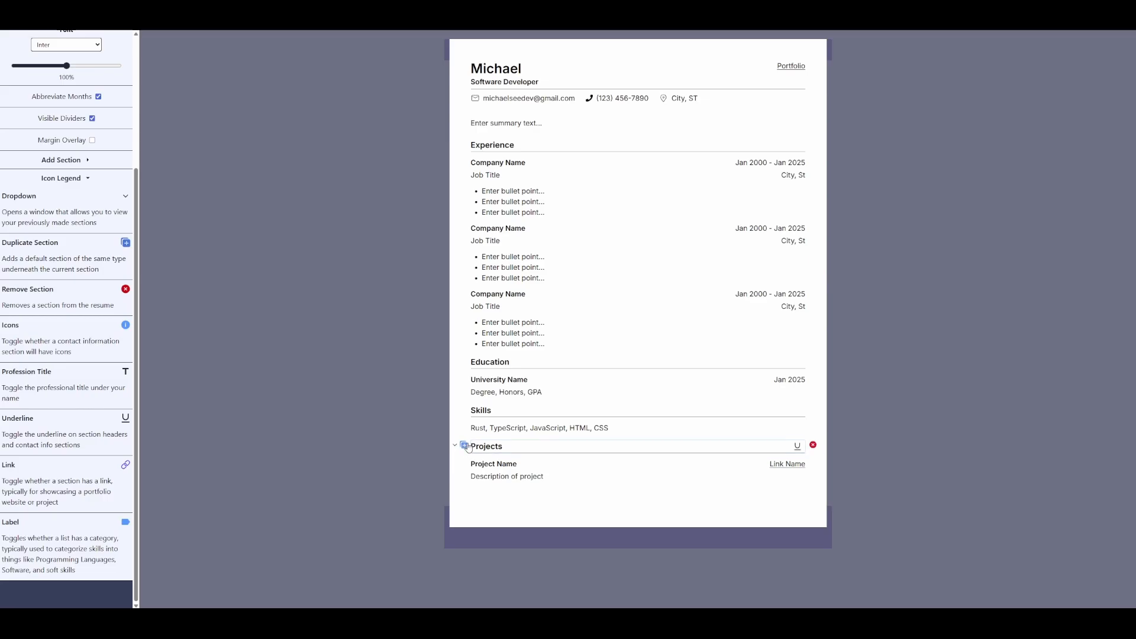
# - Title the new section 'Certifications', then delete it from the resume
pyautogui.moveTo(463, 448); pyautogui.dragTo(500, 497)
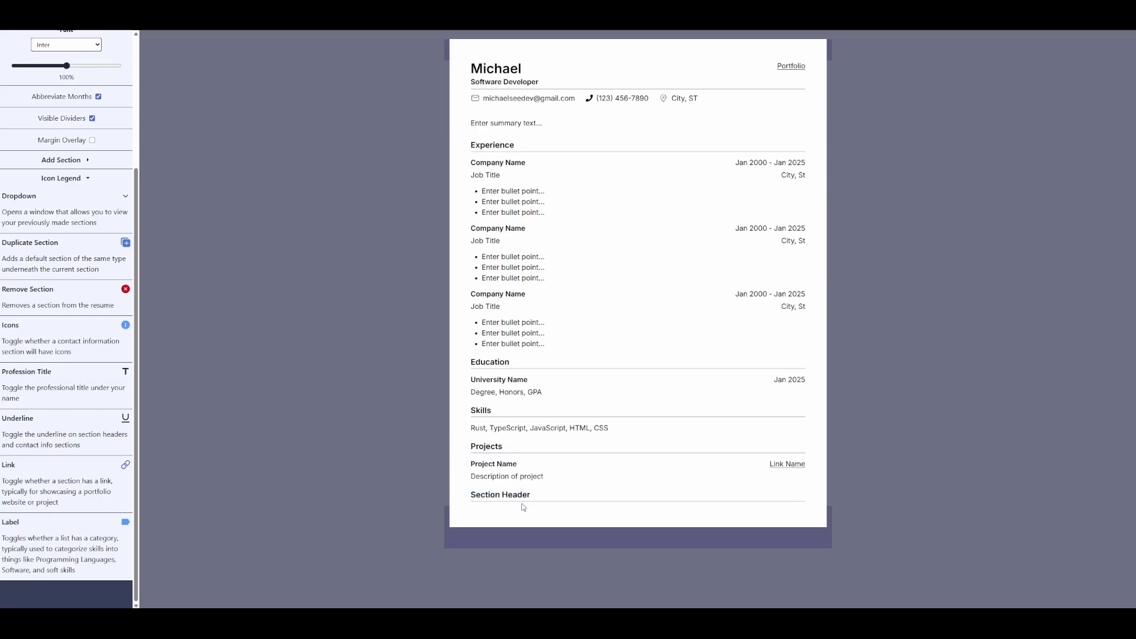
pyautogui.tripleClick(507, 493)
pyautogui.write('Cert')
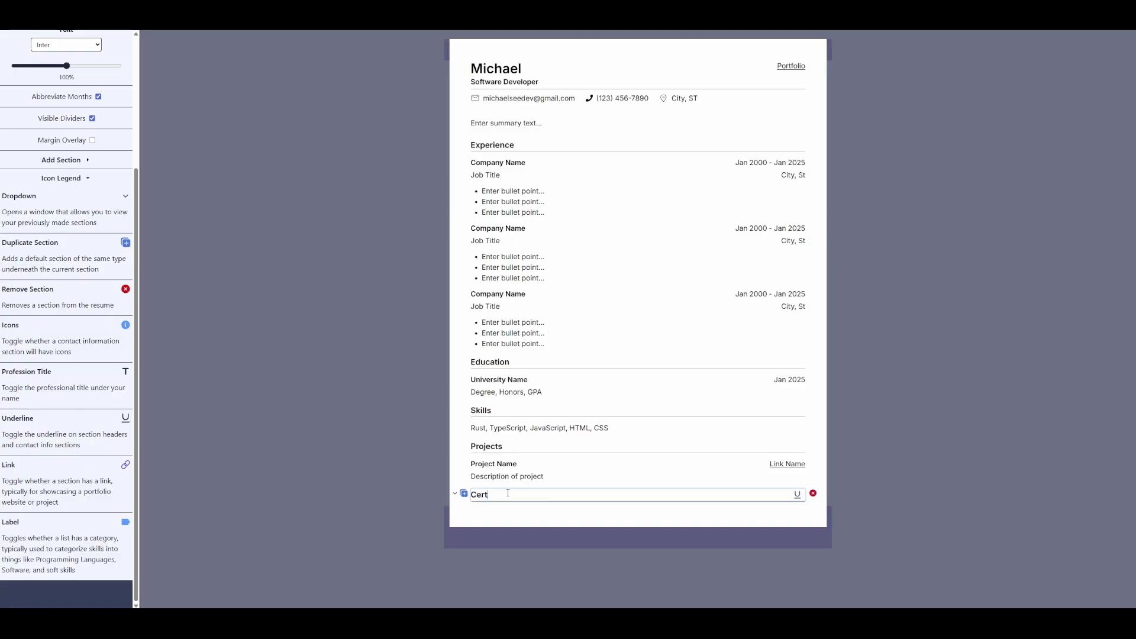
pyautogui.write('ifications')
pyautogui.click(814, 493)
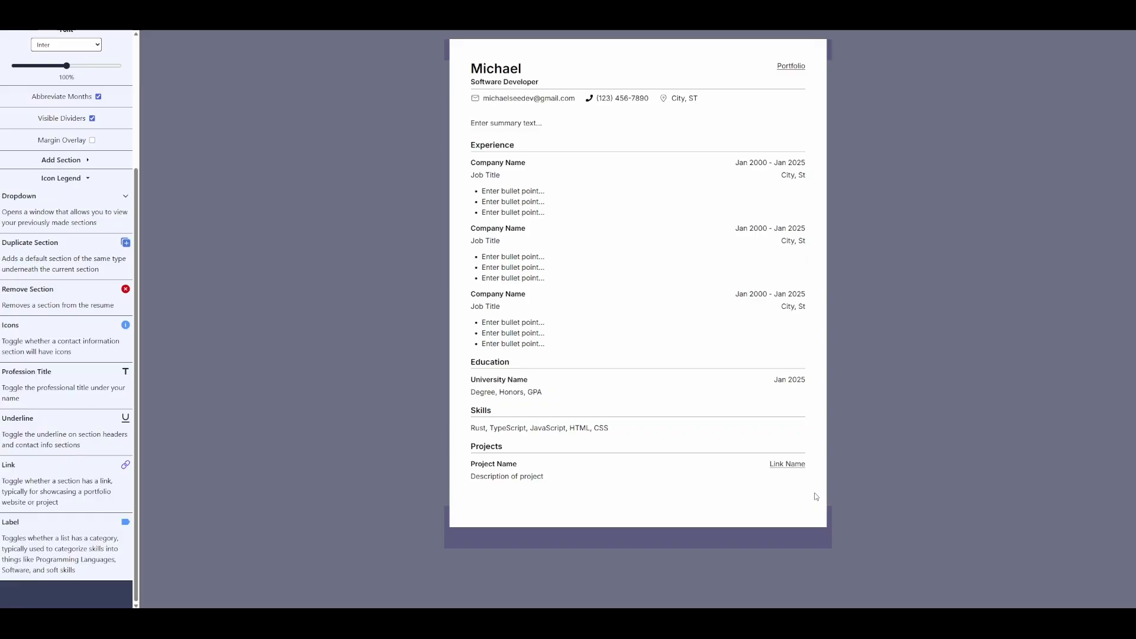
# - Check the available Header sections in the Projects section picker without changing anything
pyautogui.click(456, 465)
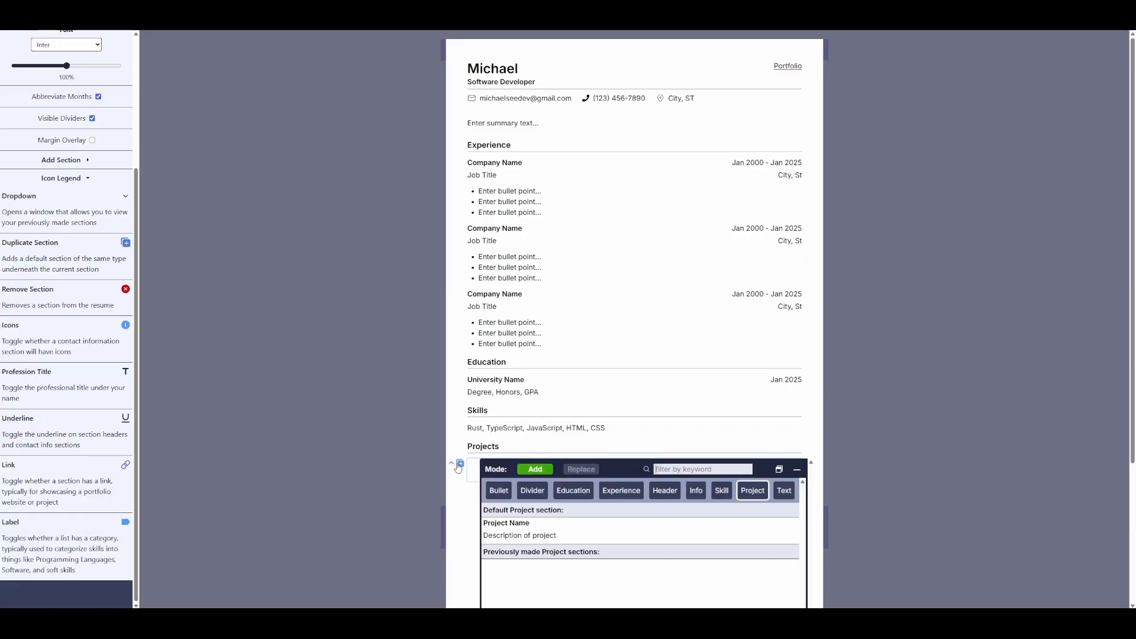
pyautogui.scroll(-2, 617, 531)
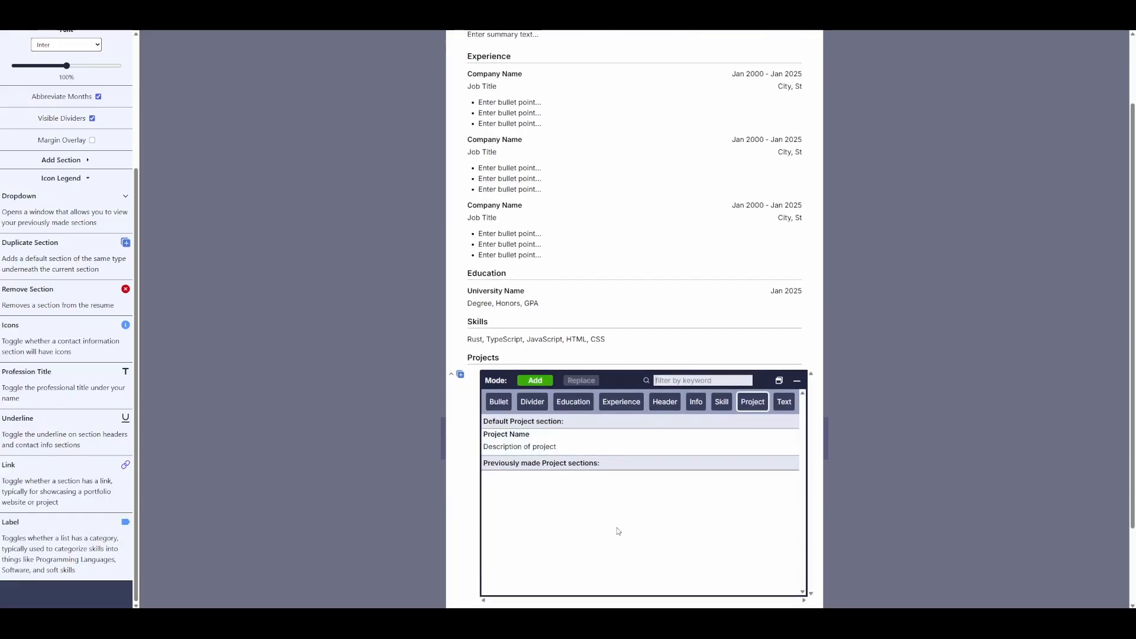
pyautogui.click(665, 403)
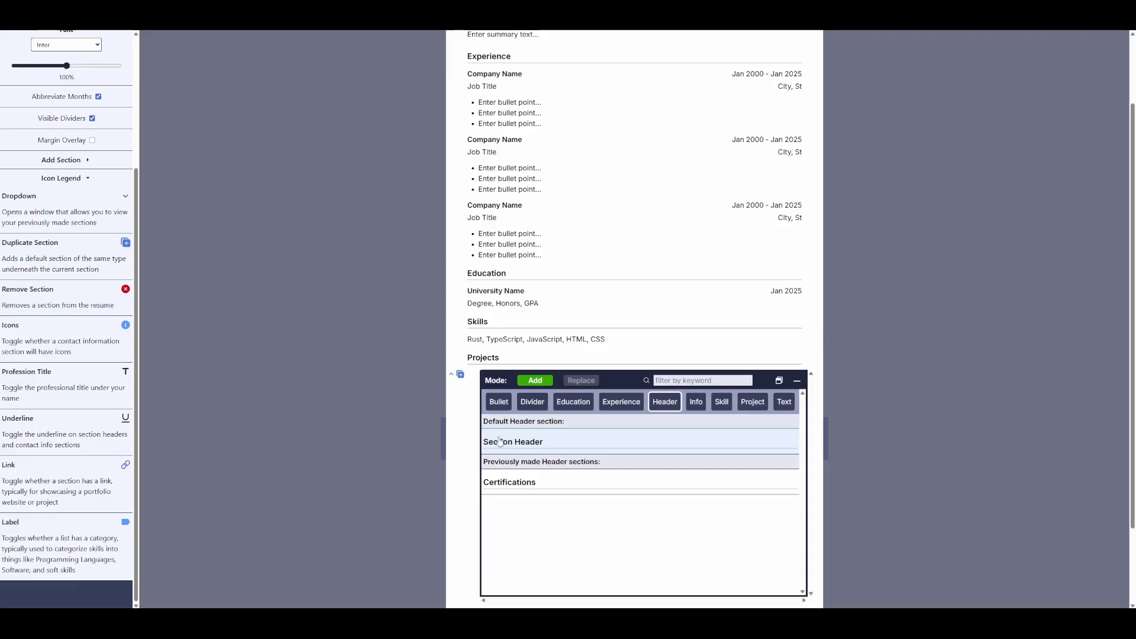
pyautogui.click(364, 368)
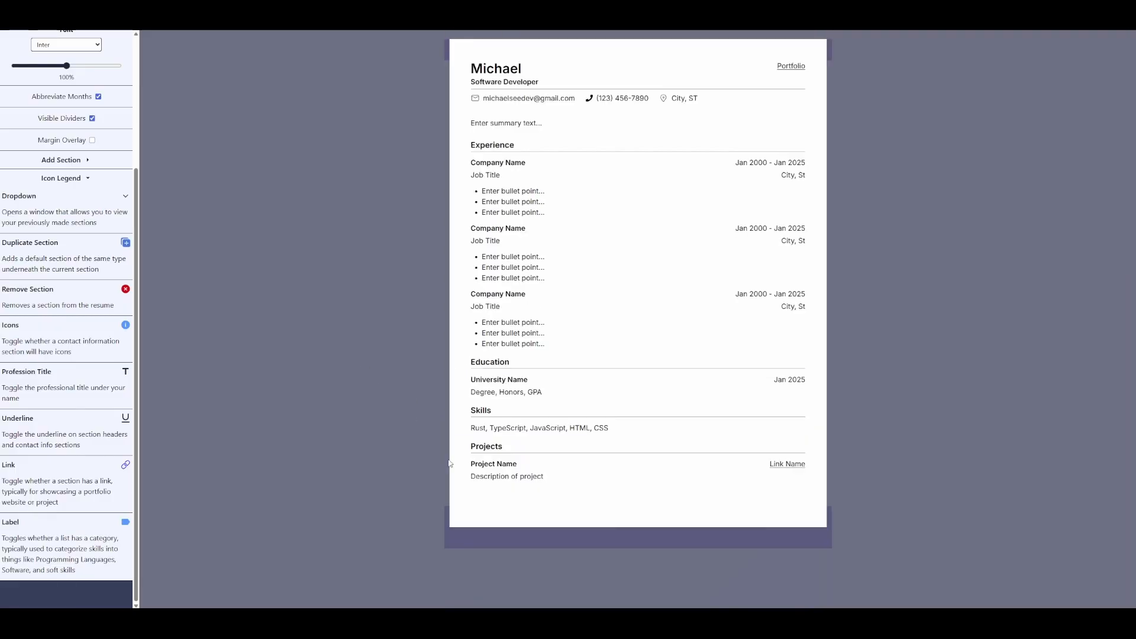
pyautogui.scroll(2, 84, 524)
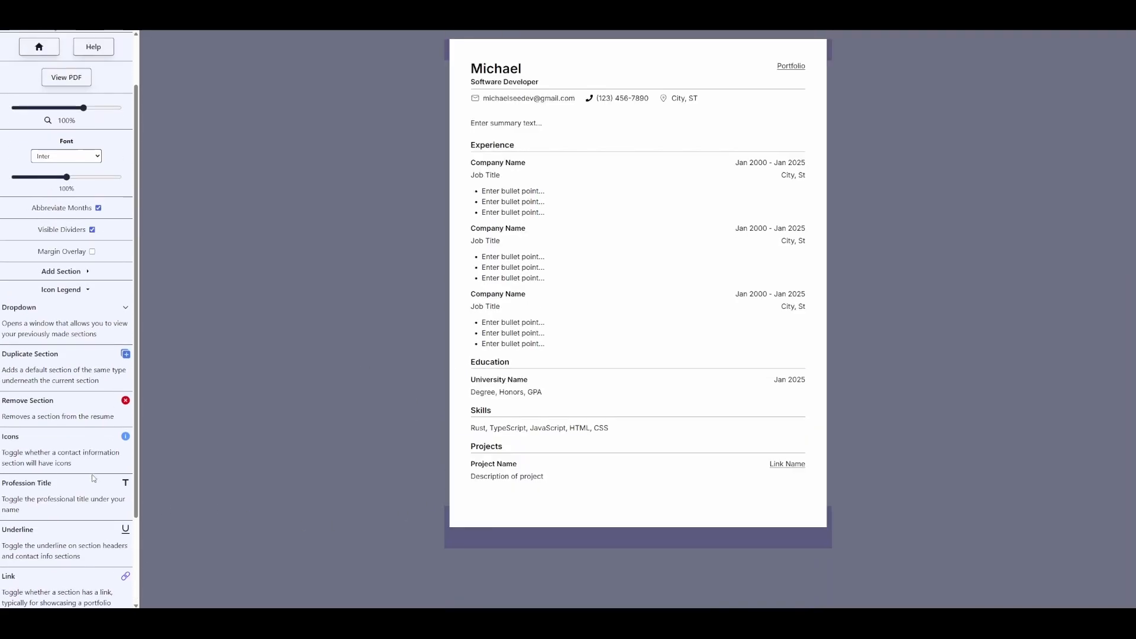
pyautogui.click(80, 307)
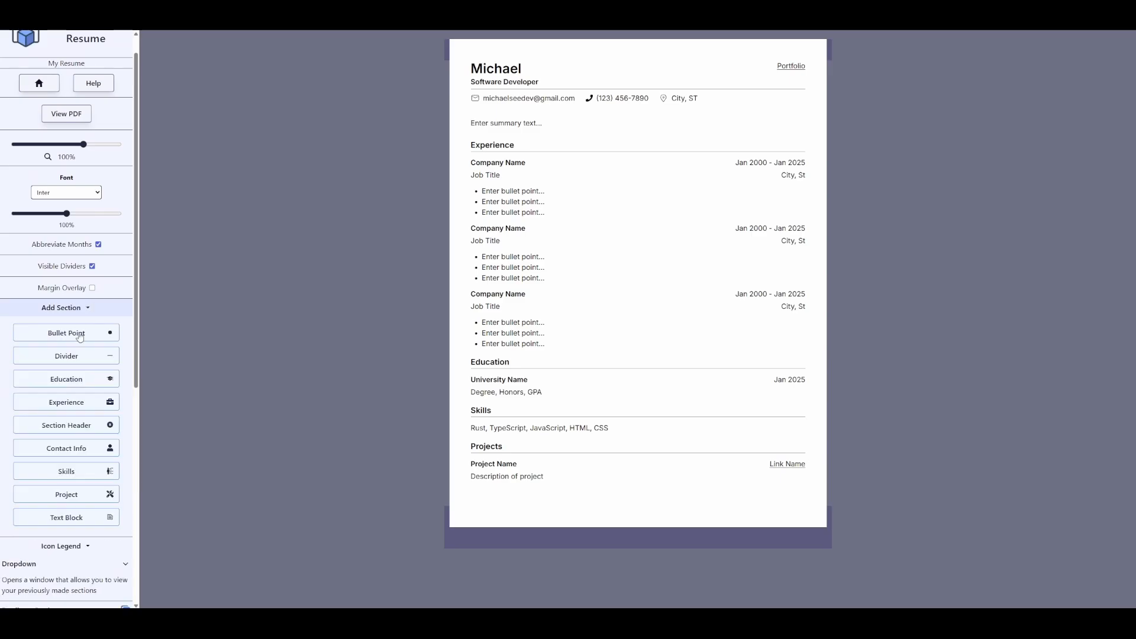
pyautogui.scroll(-1, 89, 379)
pyautogui.scroll(-1, 92, 402)
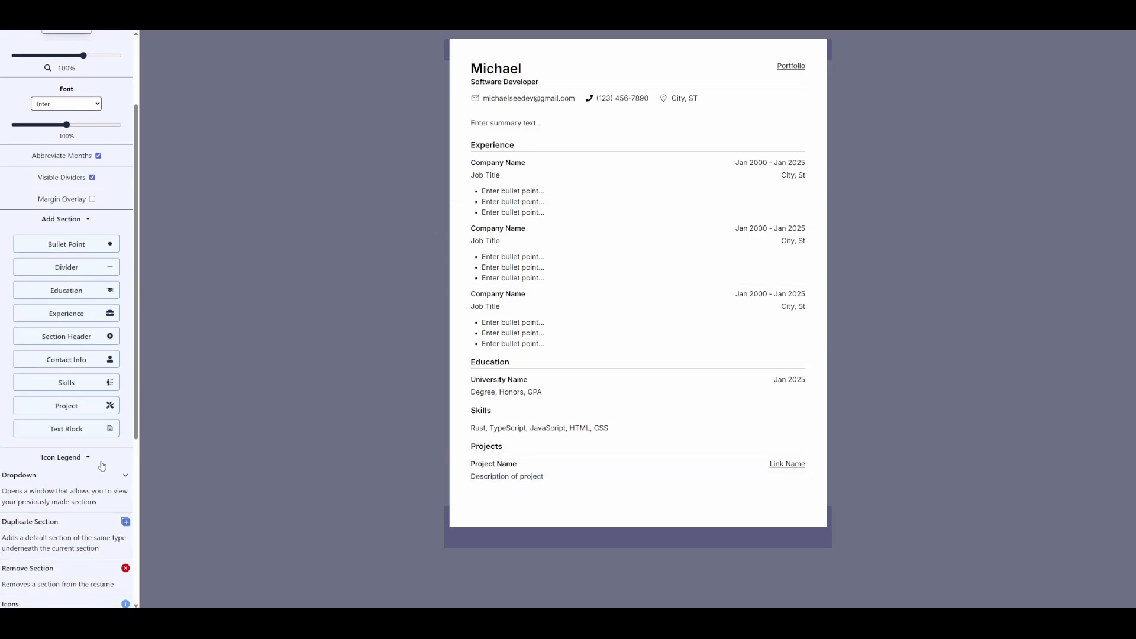
pyautogui.click(89, 338)
pyautogui.moveTo(533, 494); pyautogui.dragTo(562, 508)
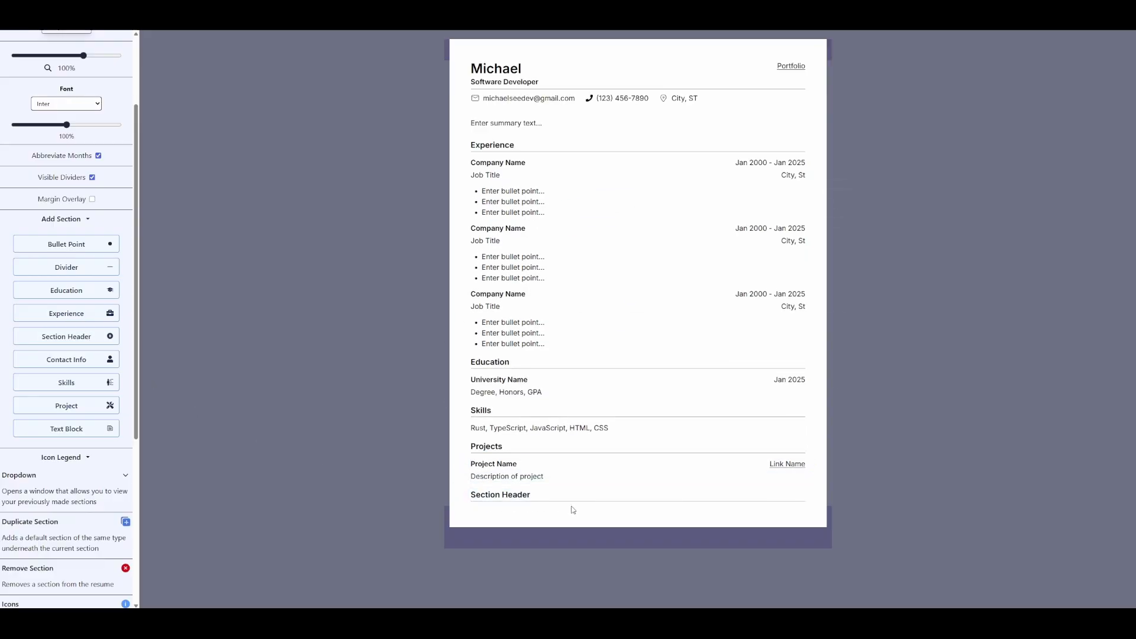
pyautogui.click(500, 494)
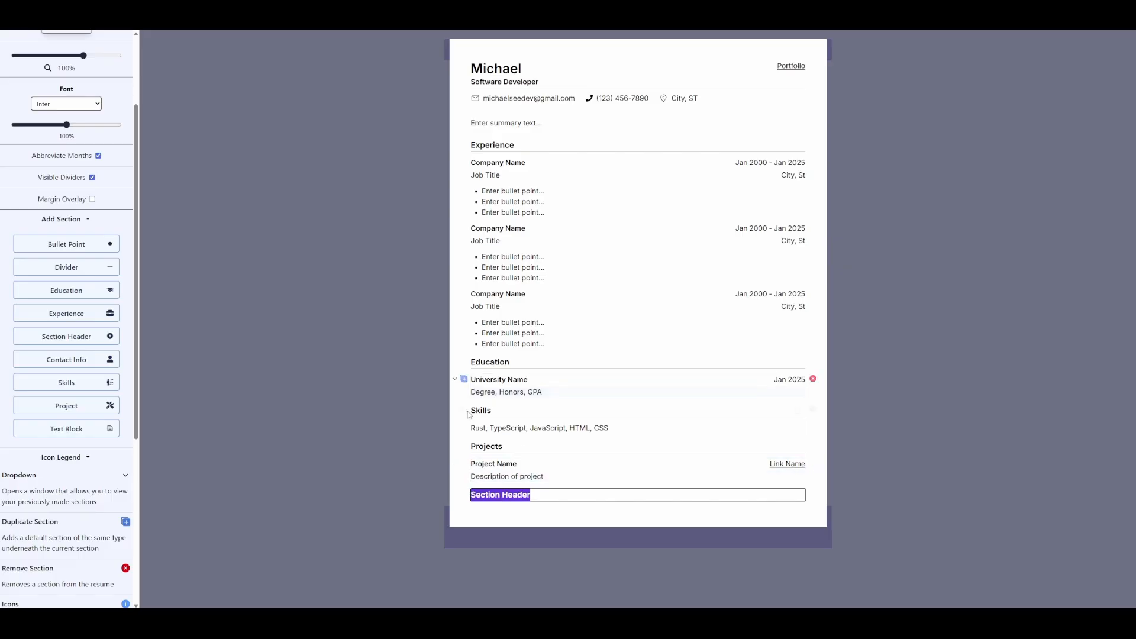
pyautogui.click(447, 448)
pyautogui.moveTo(813, 497)
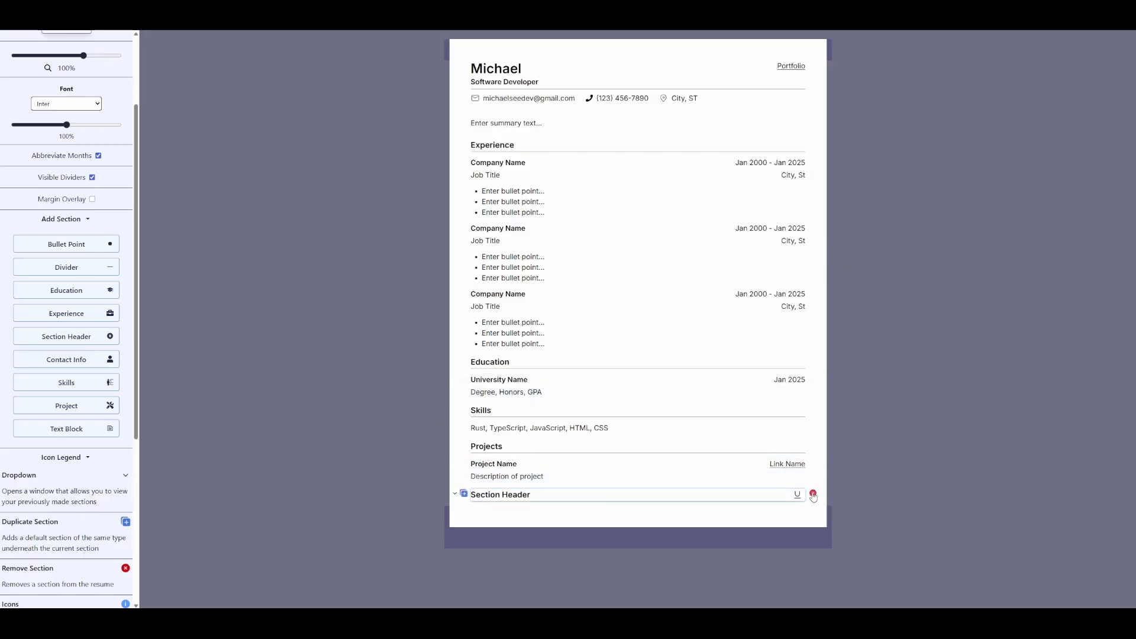
pyautogui.click(813, 494)
pyautogui.scroll(1, 61, 355)
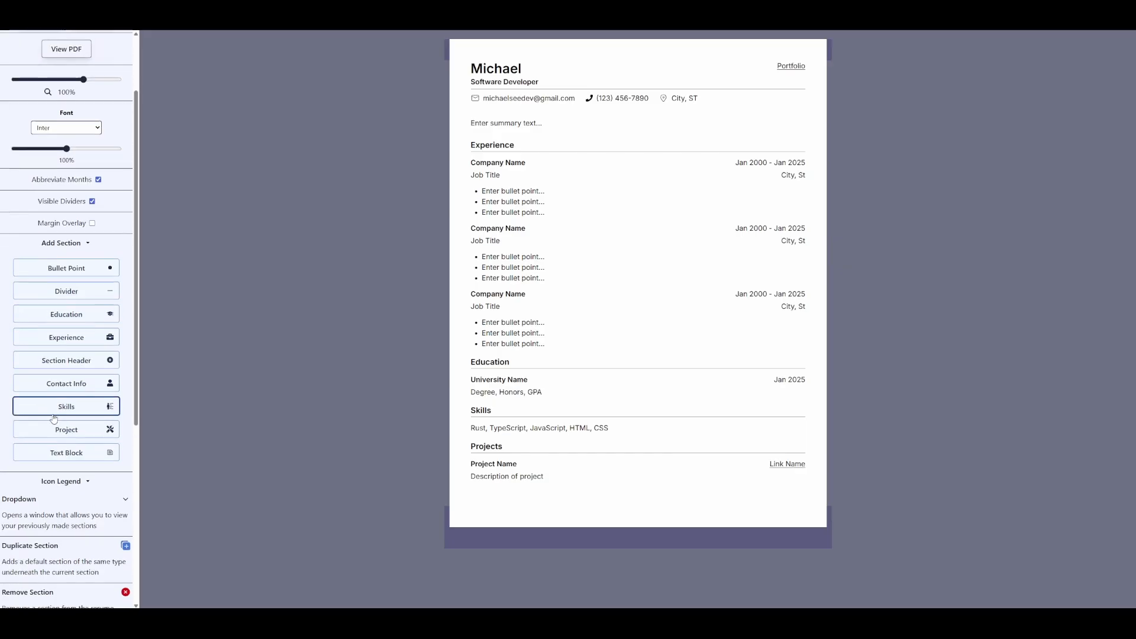
pyautogui.scroll(-5, 77, 378)
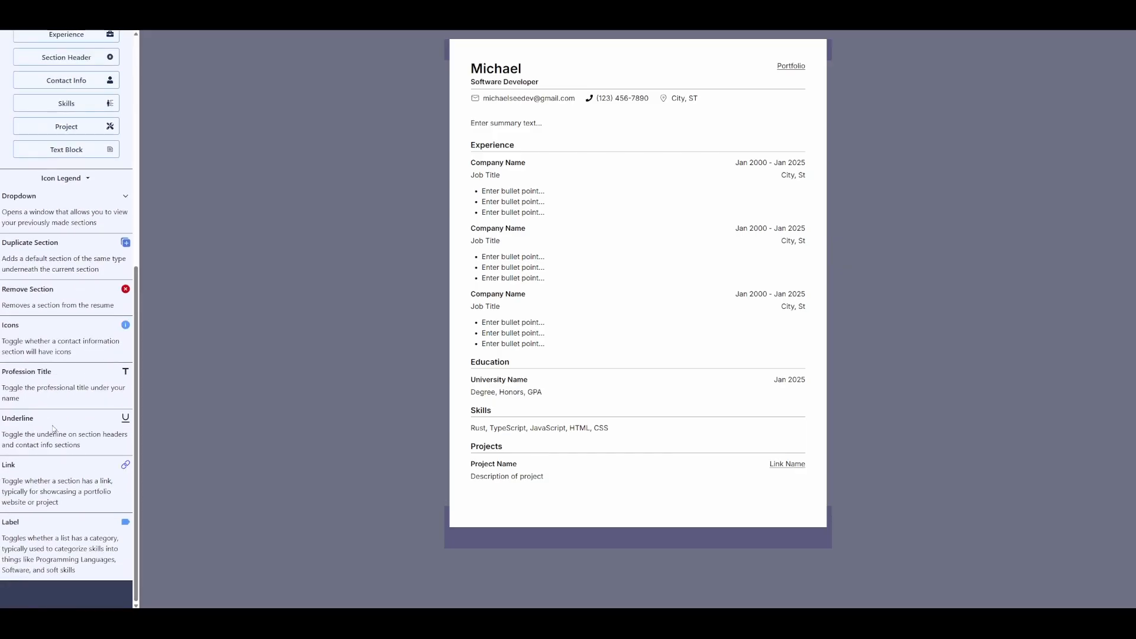
pyautogui.scroll(5, 73, 415)
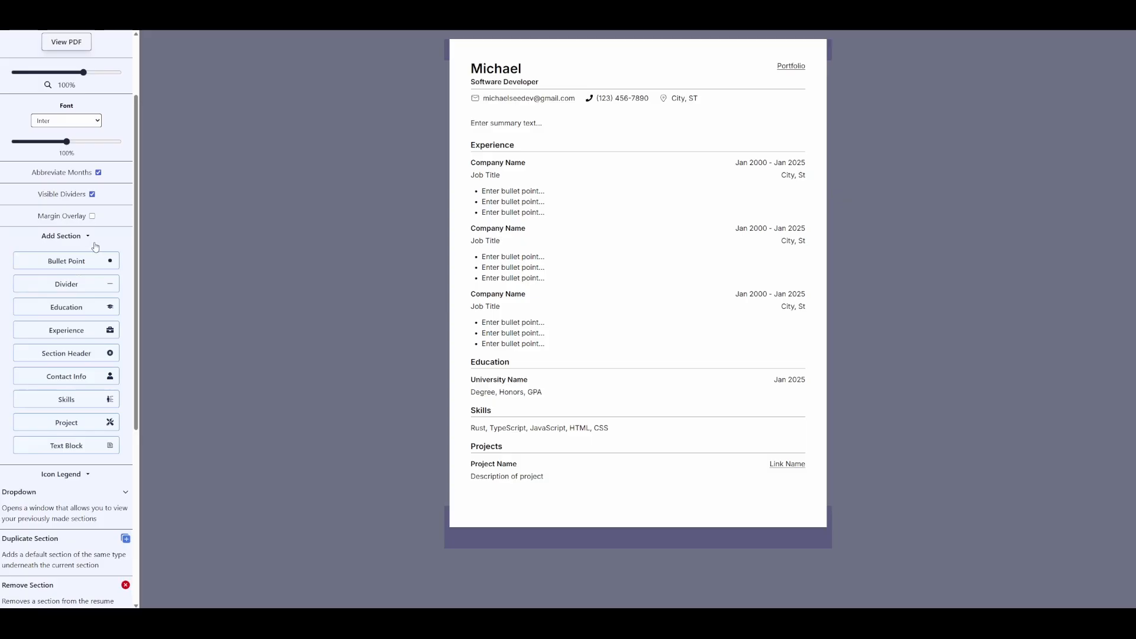
pyautogui.click(68, 236)
pyautogui.scroll(2, 79, 446)
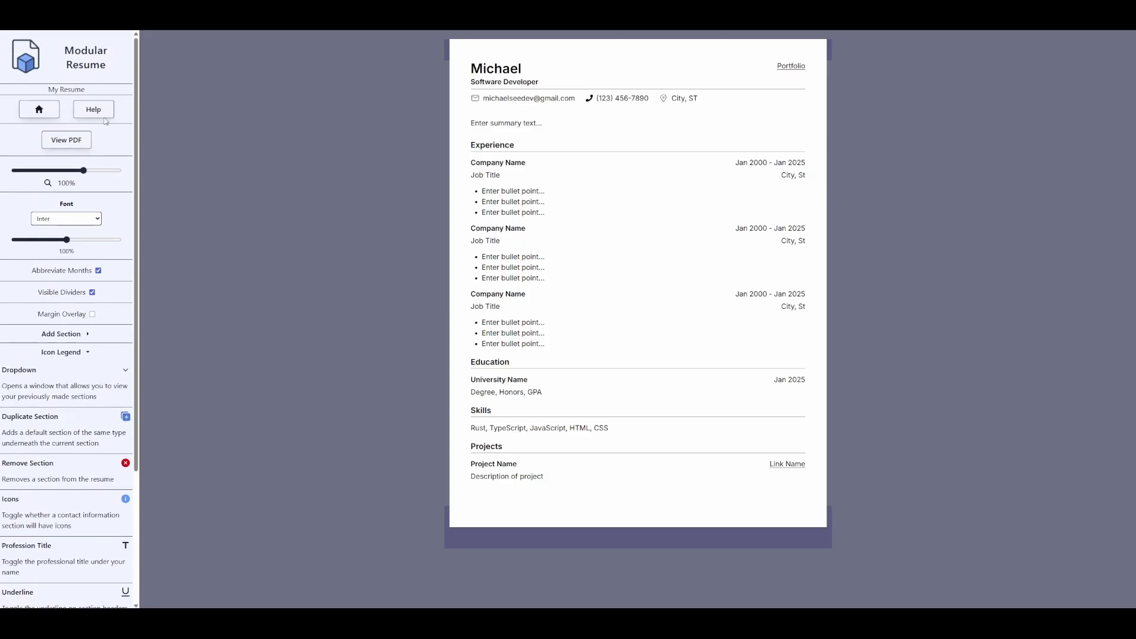
# - Adjust the zoom and try Source Sans 3, Noto Sans and Merriweather as the resume font
pyautogui.moveTo(84, 171)
pyautogui.mouseDown()
pyautogui.moveTo(16, 171)
pyautogui.moveTo(95, 171)
pyautogui.moveTo(84, 170)
pyautogui.mouseUp()
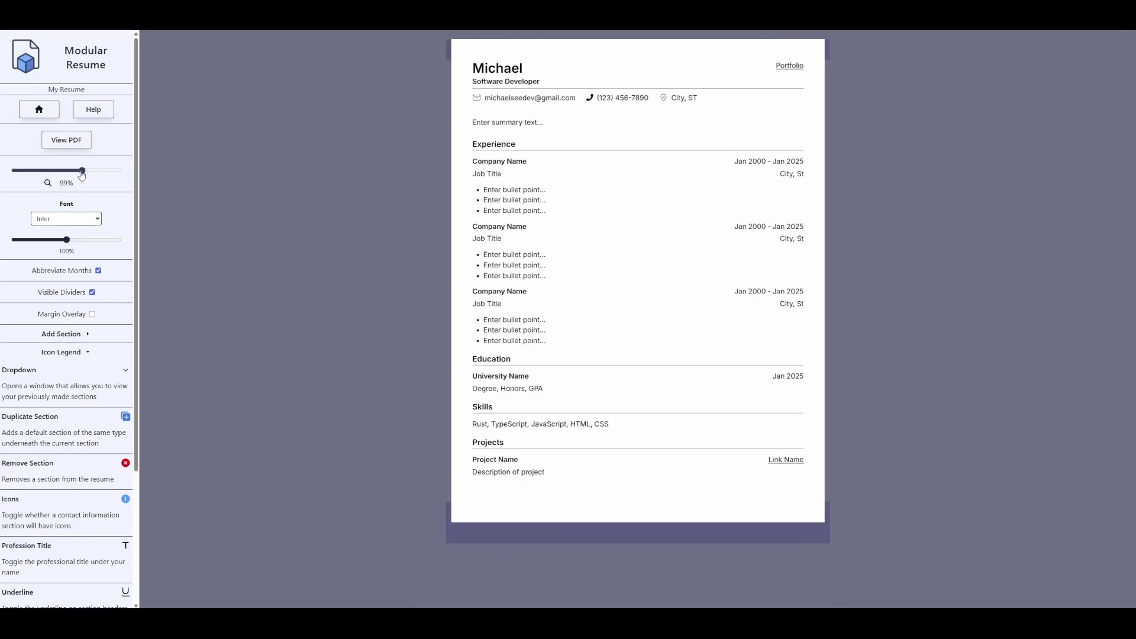
pyautogui.click(59, 219)
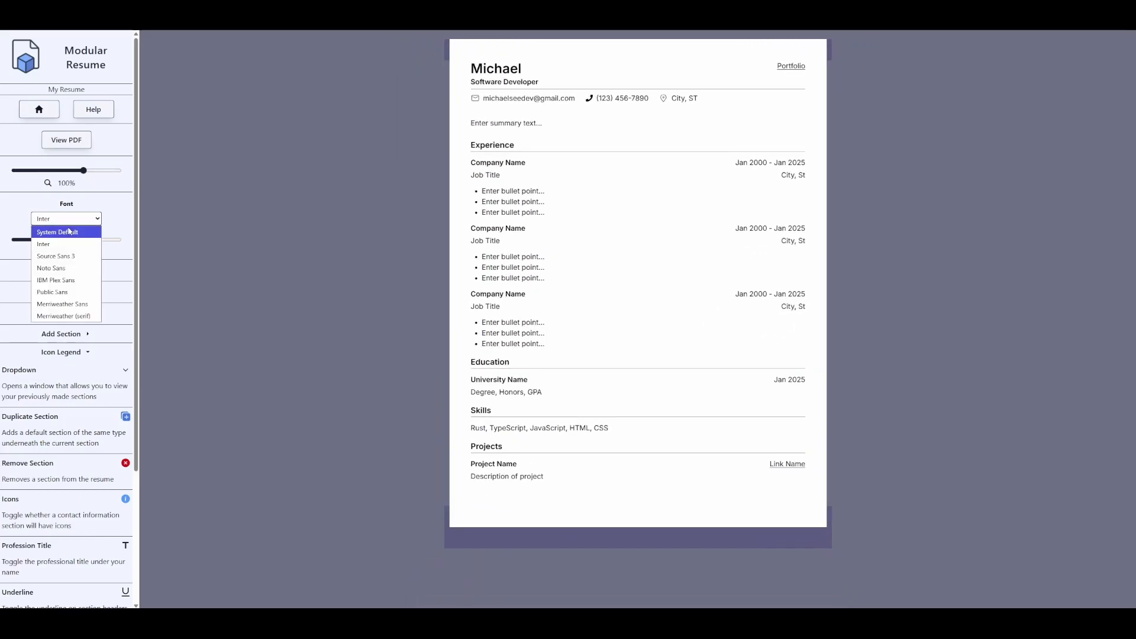
pyautogui.click(82, 252)
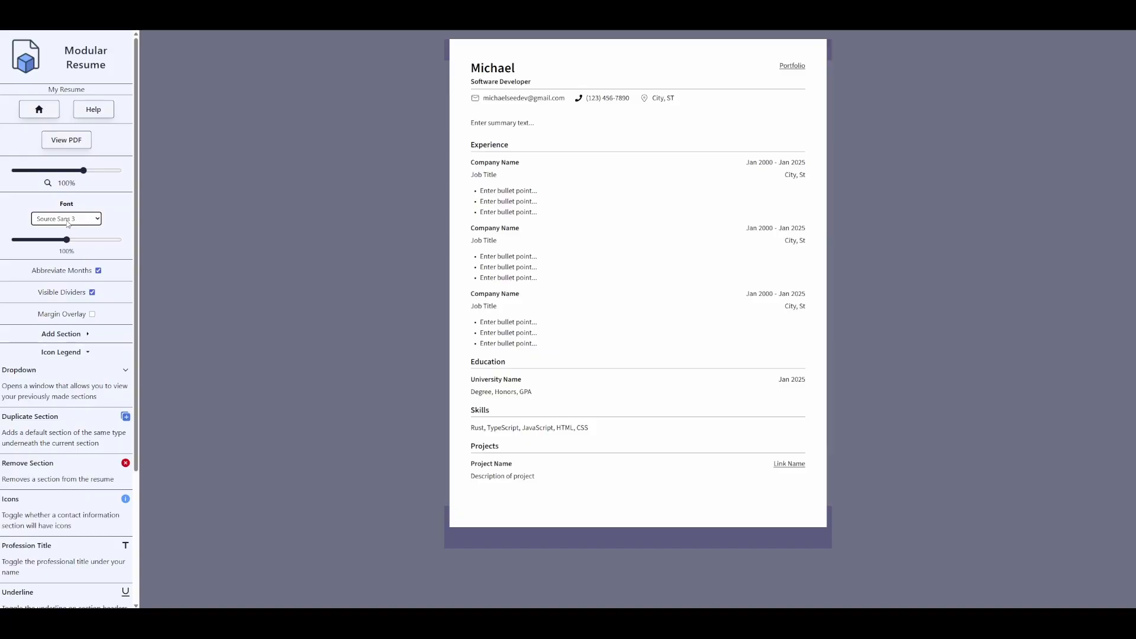
pyautogui.click(69, 220)
pyautogui.click(86, 267)
pyautogui.click(84, 218)
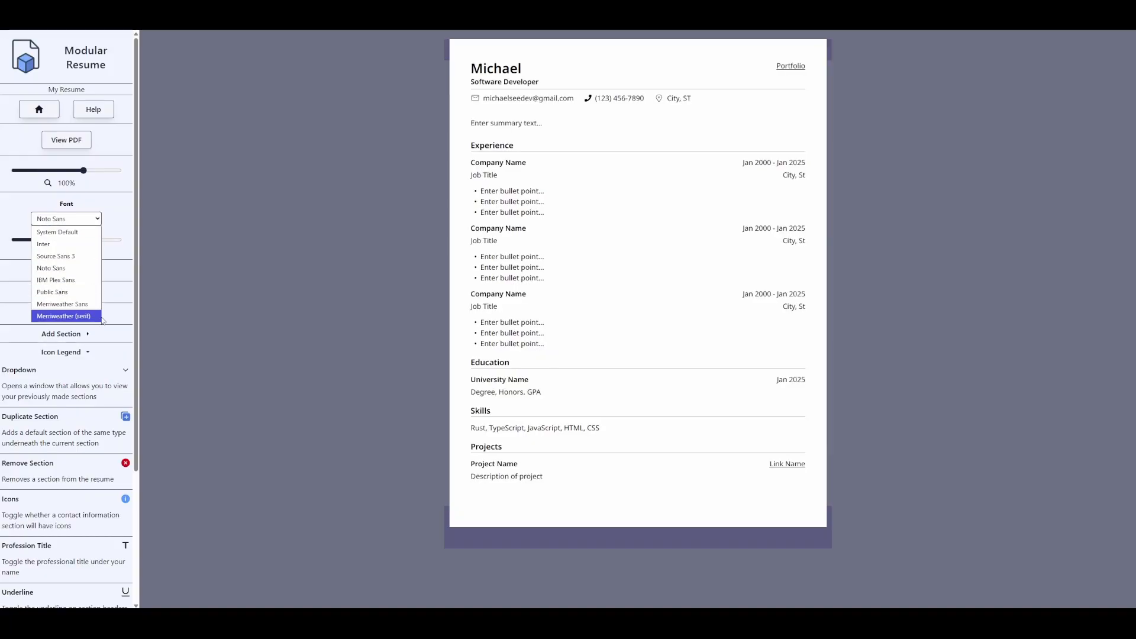
pyautogui.click(79, 316)
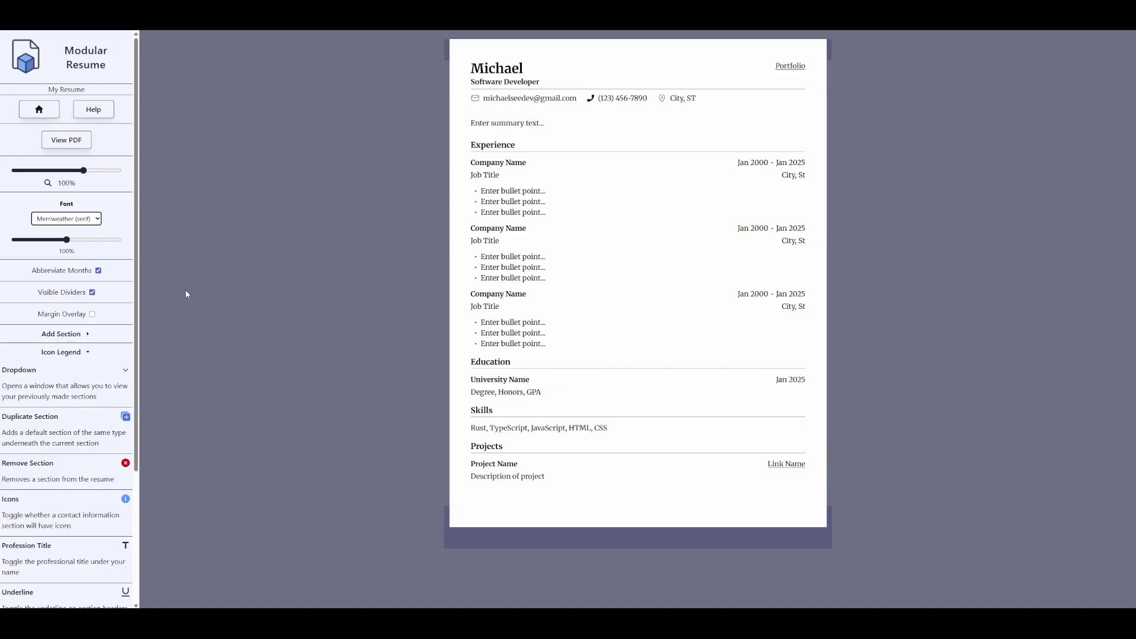
pyautogui.click(71, 219)
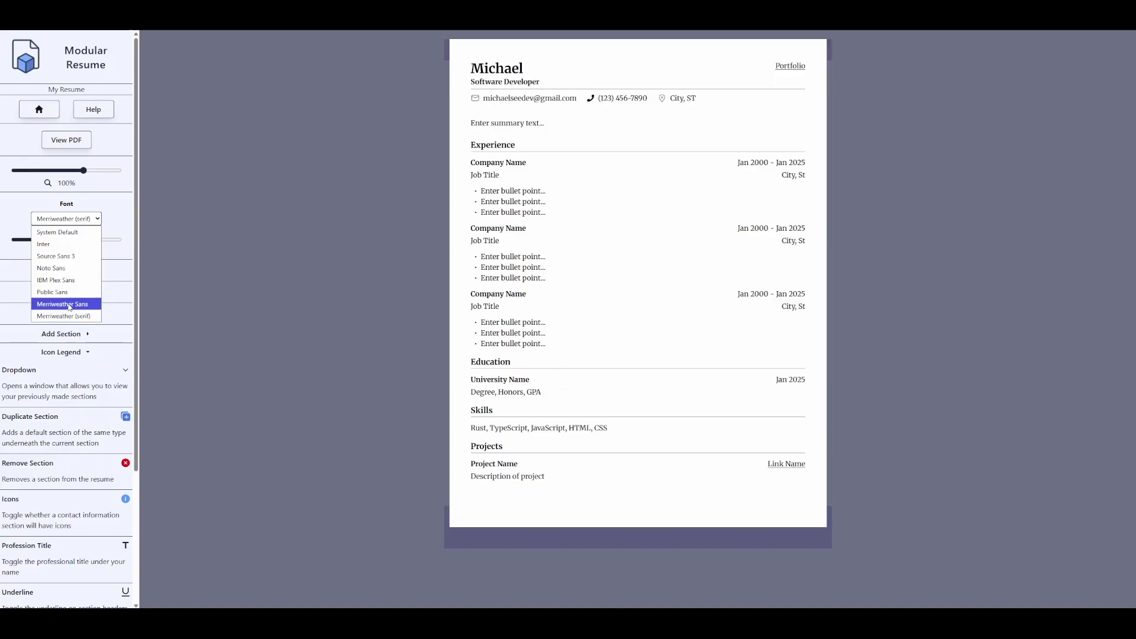
pyautogui.click(289, 282)
# - Compare Merriweather Sans and IBM Plex Sans, settle on Noto Sans, and enable Margin Overlay
pyautogui.click(67, 218)
pyautogui.click(76, 302)
pyautogui.click(73, 217)
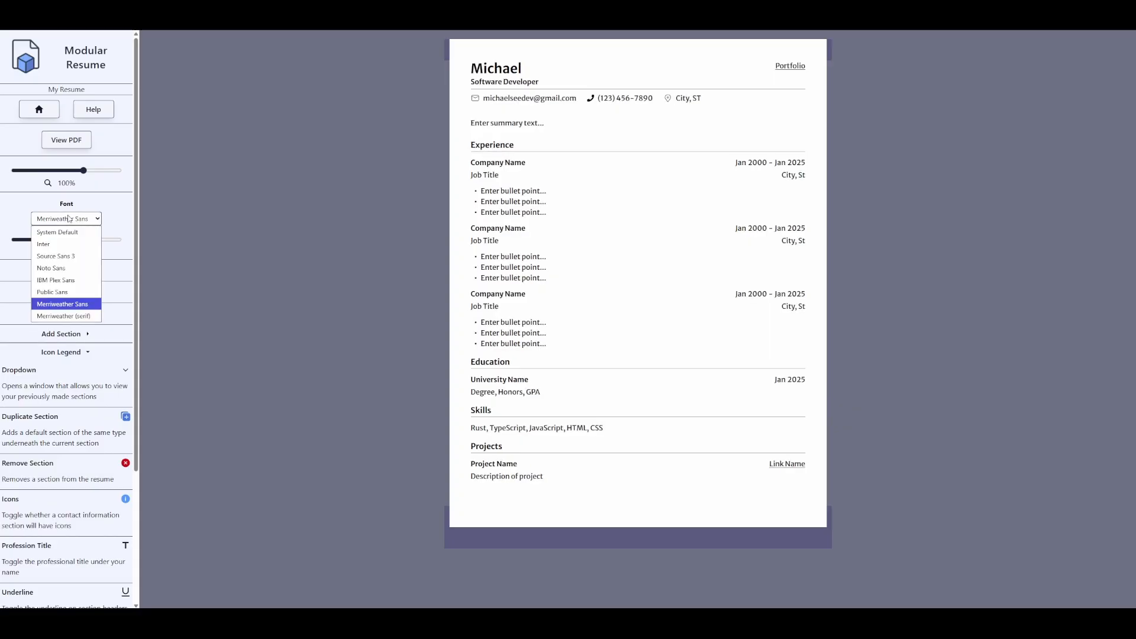
pyautogui.click(81, 269)
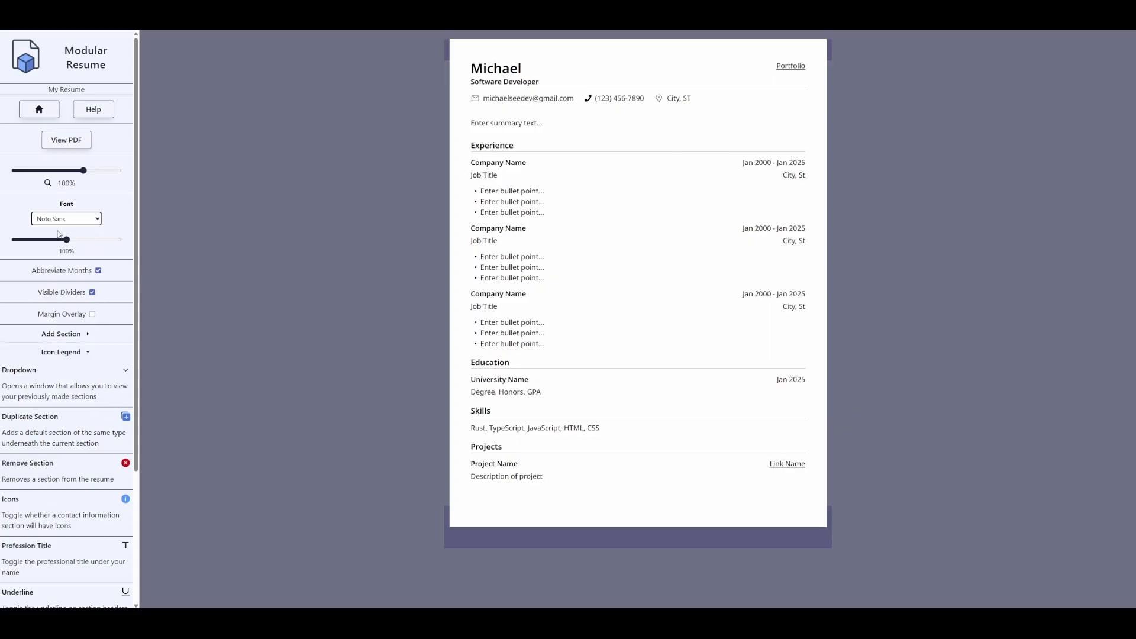
pyautogui.click(78, 219)
pyautogui.click(68, 285)
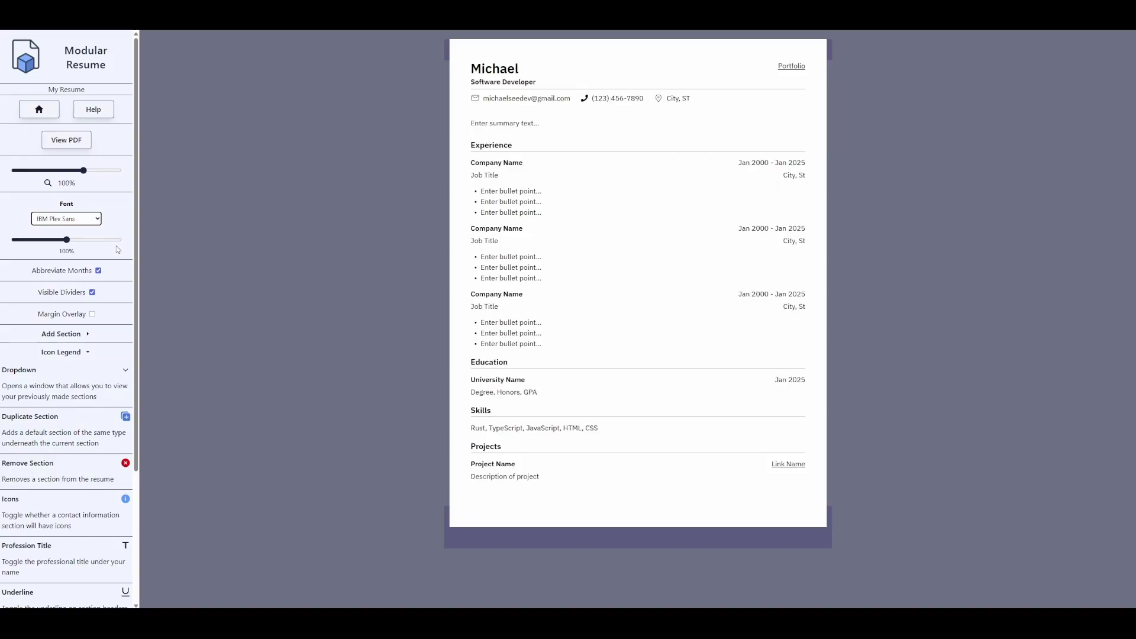
pyautogui.click(82, 220)
pyautogui.click(62, 268)
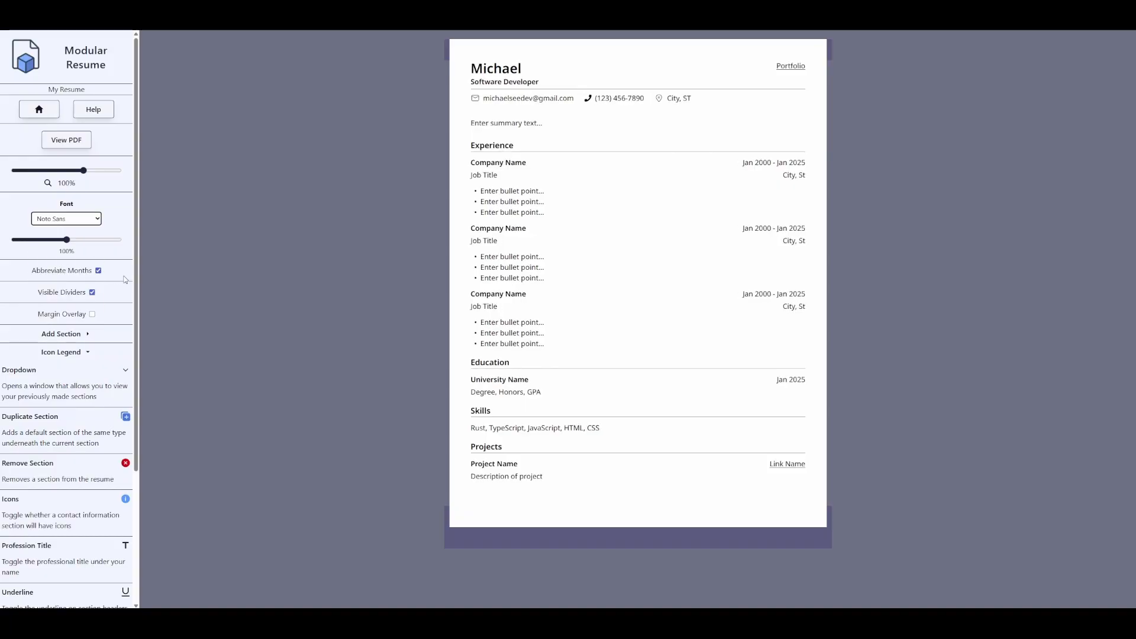
pyautogui.click(92, 314)
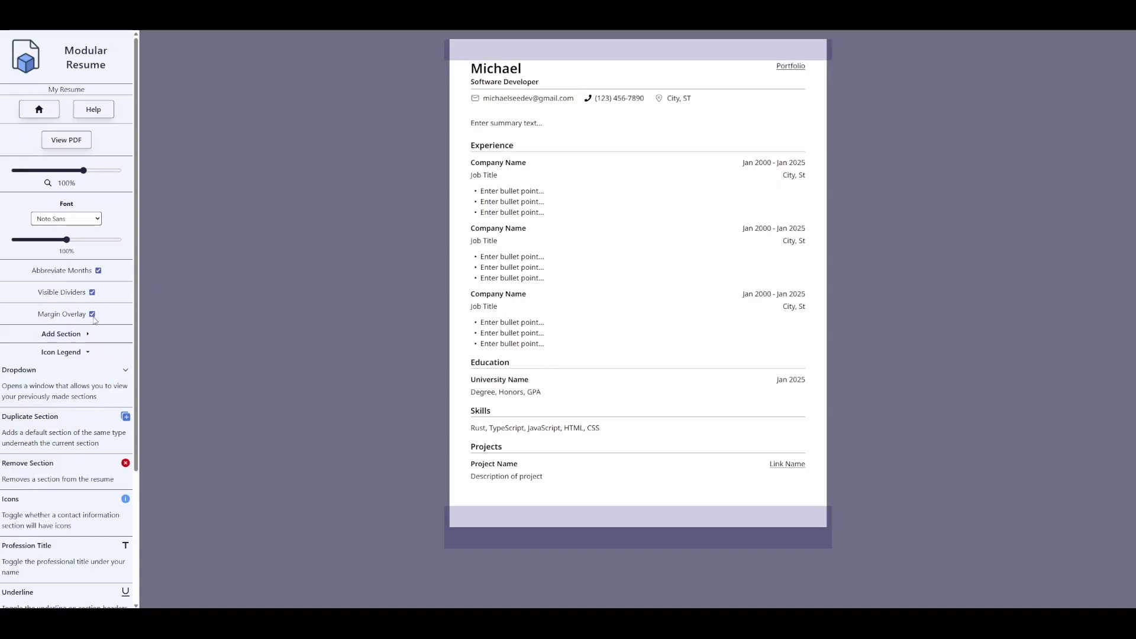
pyautogui.click(92, 315)
pyautogui.click(93, 314)
pyautogui.moveTo(466, 467)
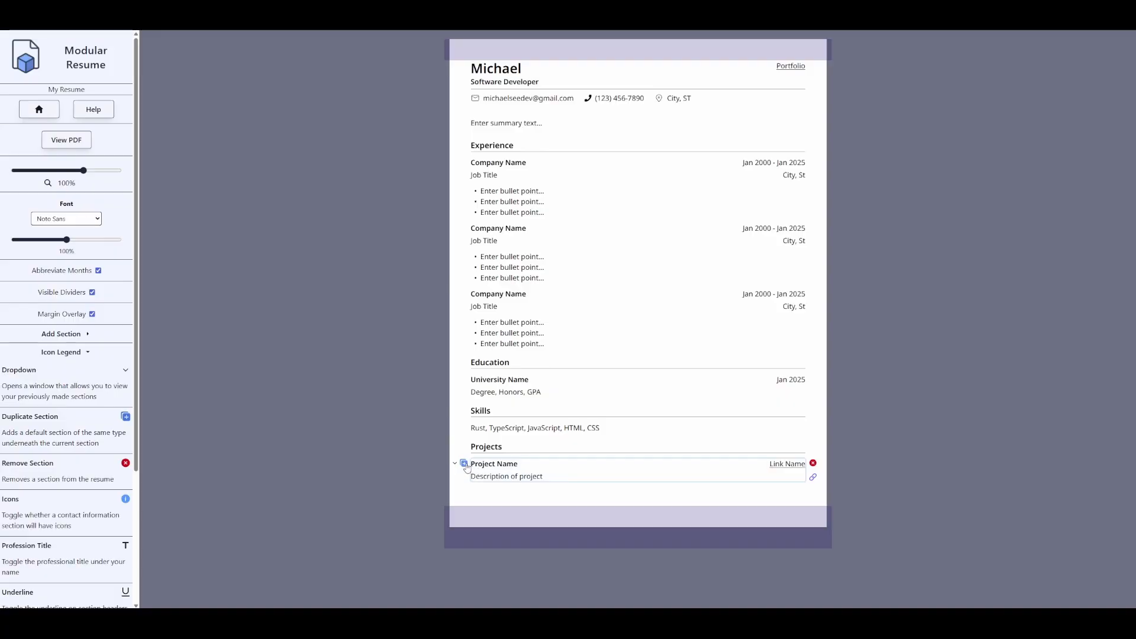
pyautogui.click(464, 464)
pyautogui.click(464, 463)
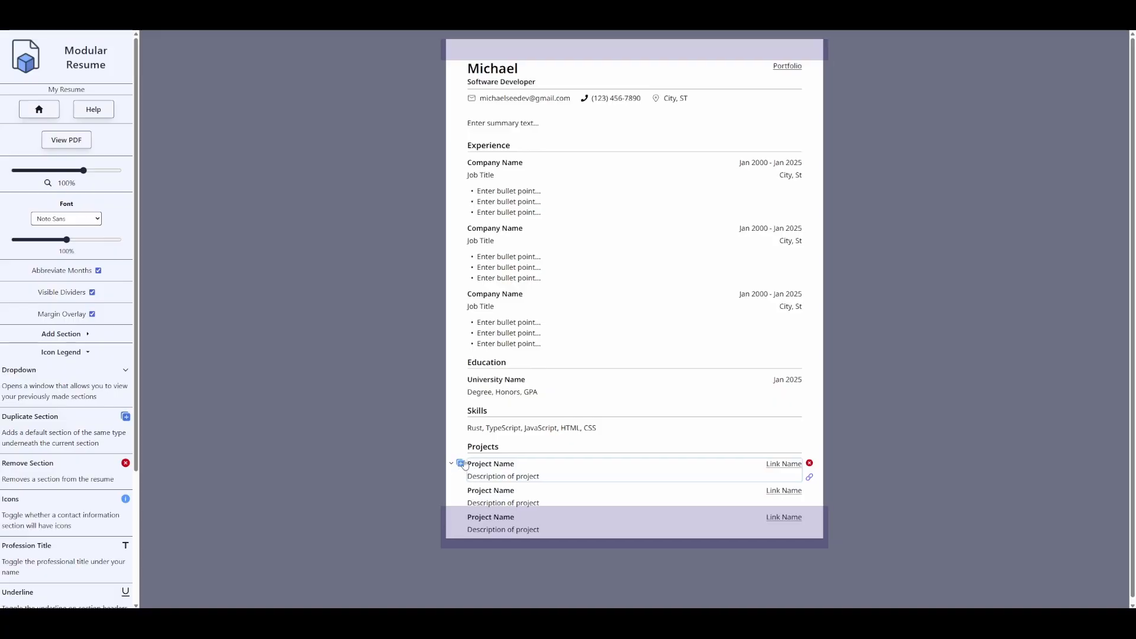
pyautogui.click(464, 463)
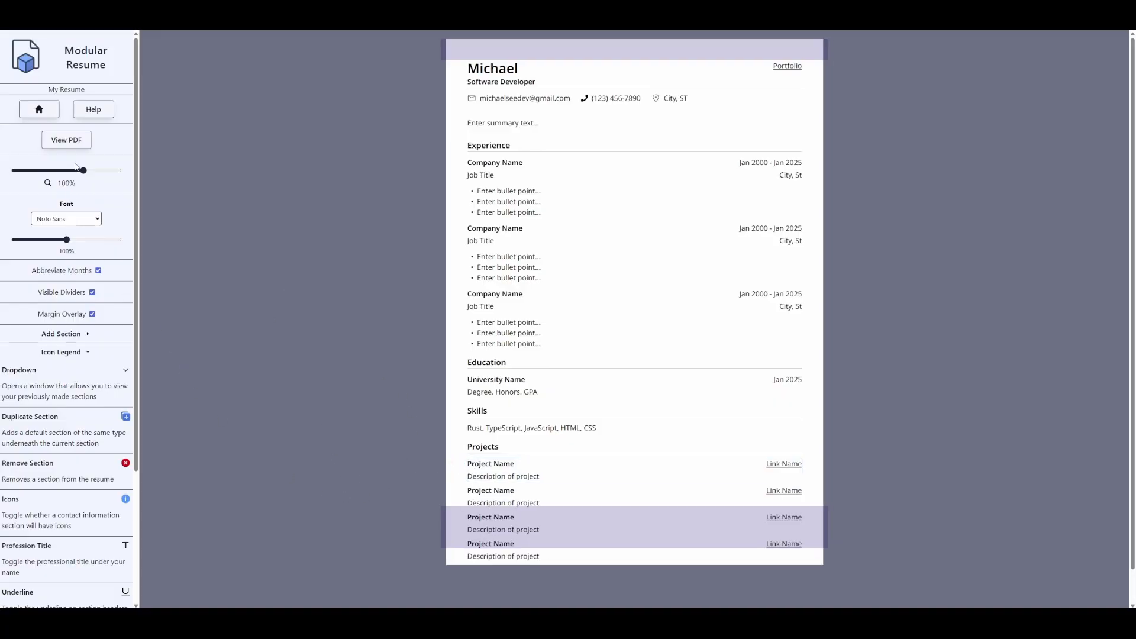
pyautogui.click(73, 144)
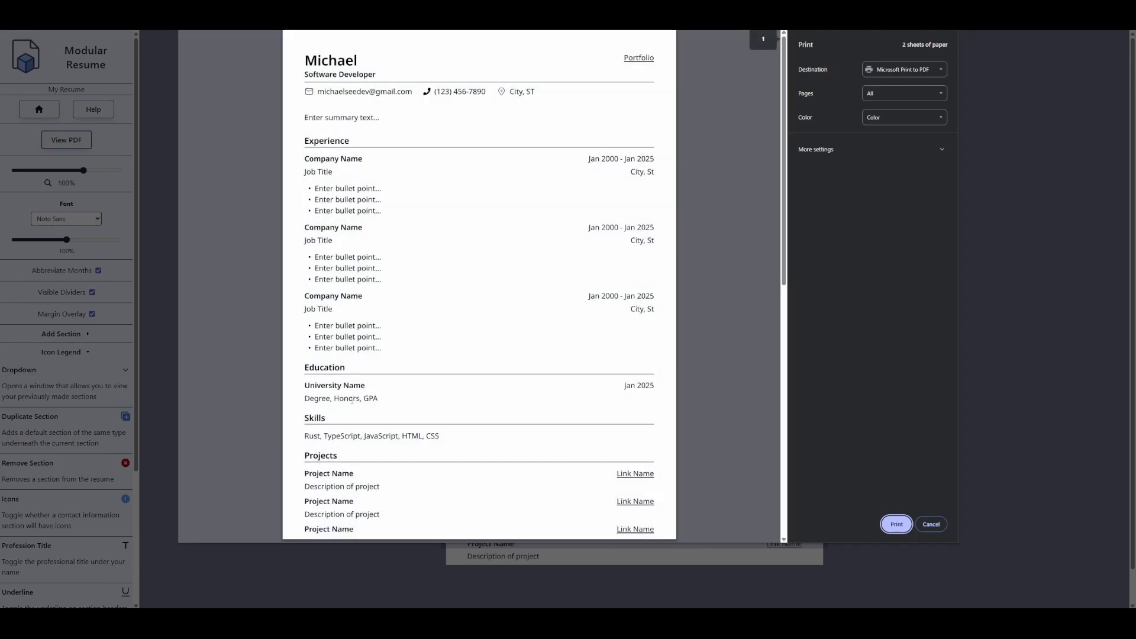
pyautogui.scroll(-5, 353, 360)
pyautogui.scroll(2, 370, 363)
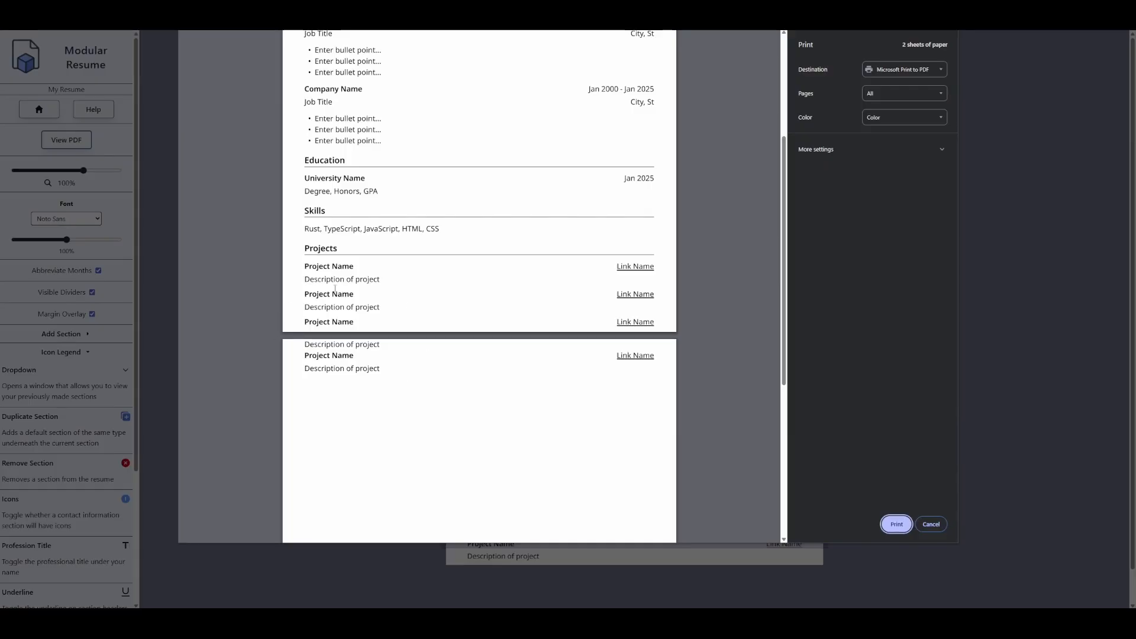
pyautogui.scroll(2, 509, 471)
pyautogui.scroll(2, 533, 469)
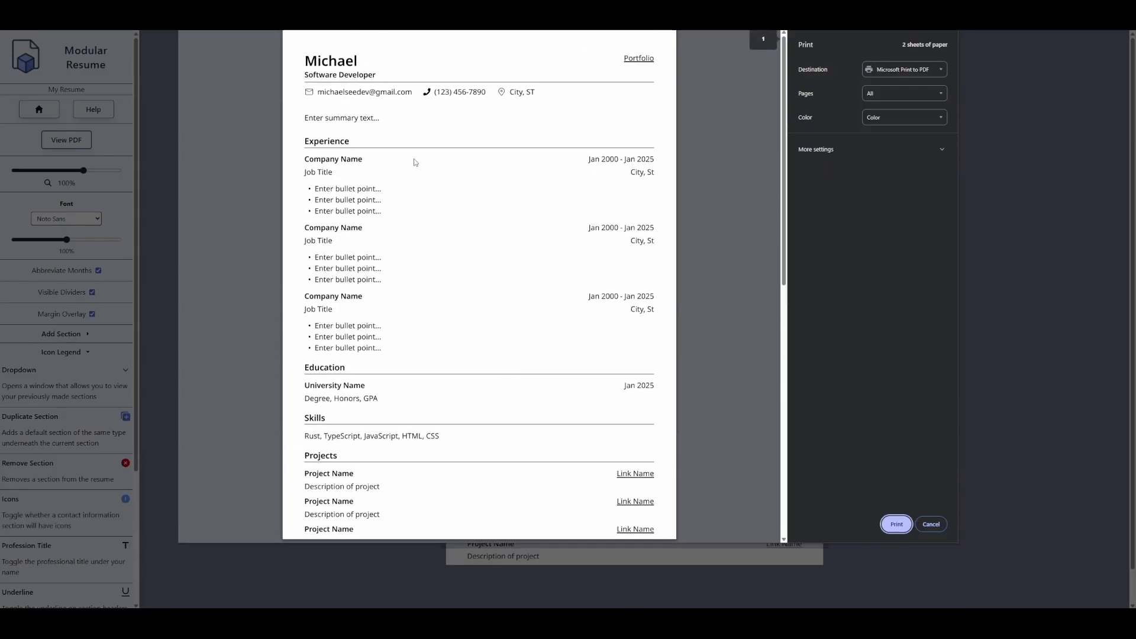
pyautogui.scroll(-3, 539, 41)
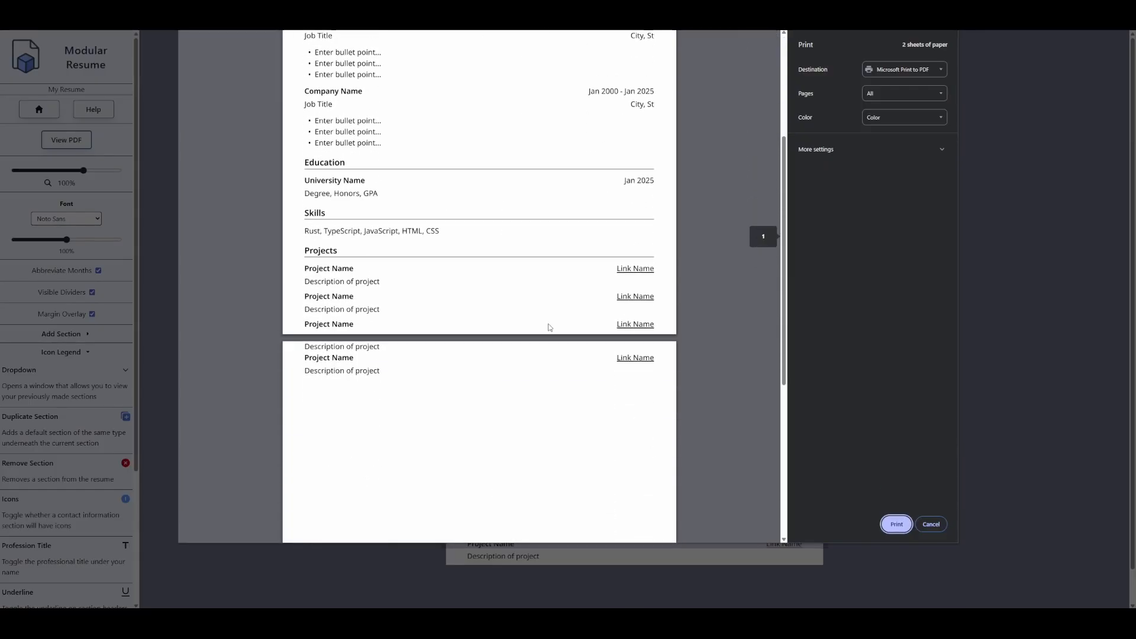
pyautogui.click(931, 524)
pyautogui.scroll(-1, 570, 446)
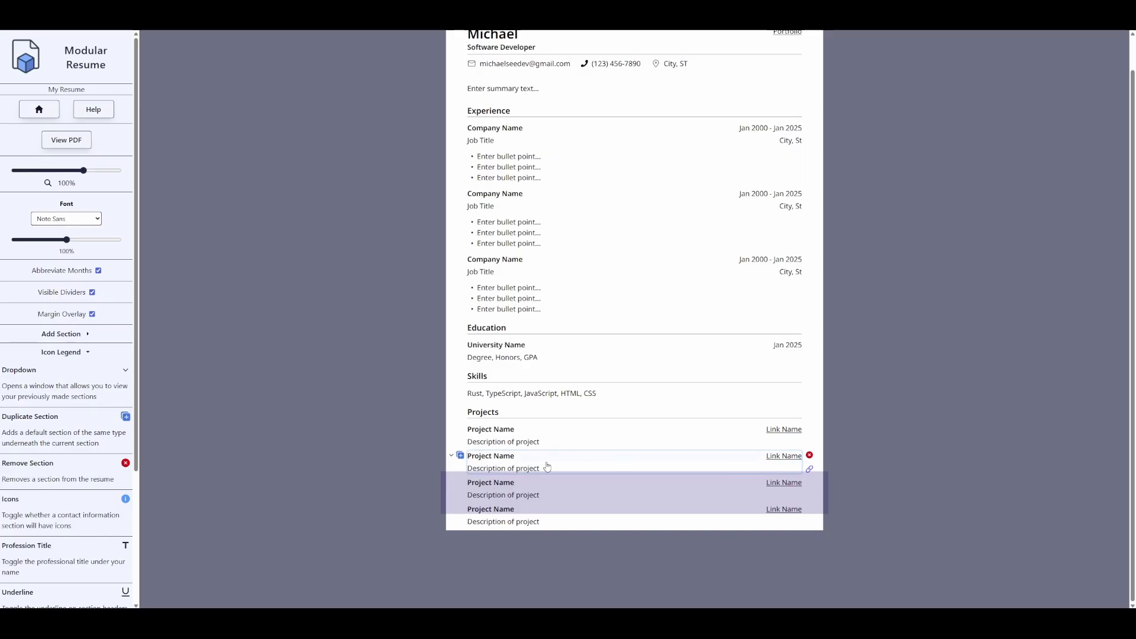
# - Insert a Divider section below the first project entry
pyautogui.click(451, 456)
pyautogui.scroll(-2, 604, 521)
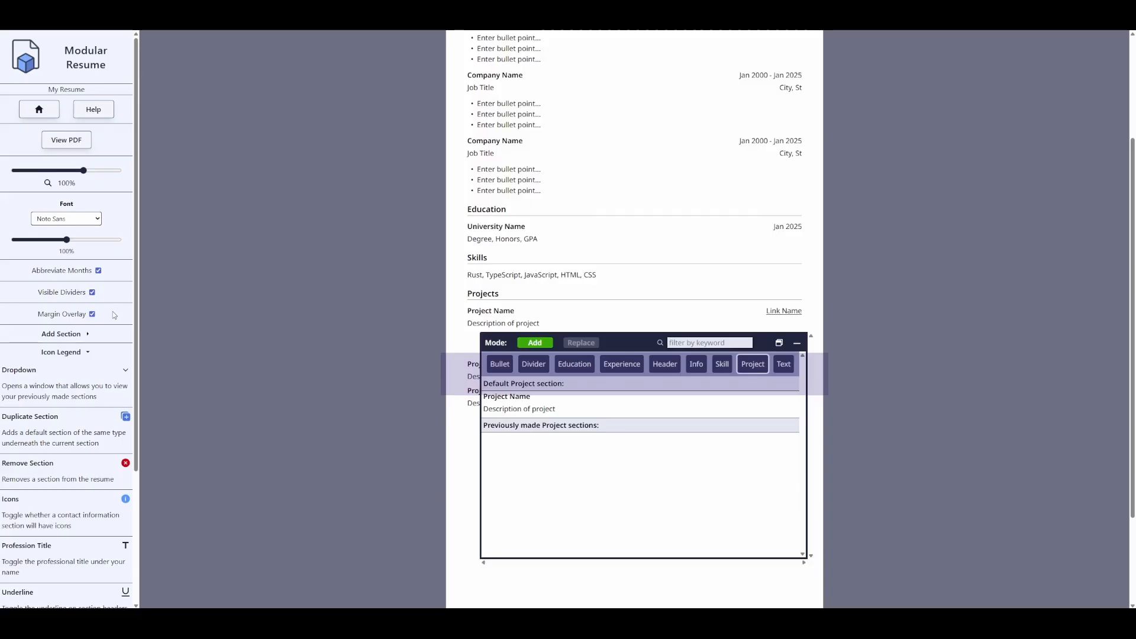
pyautogui.click(92, 314)
pyautogui.click(92, 315)
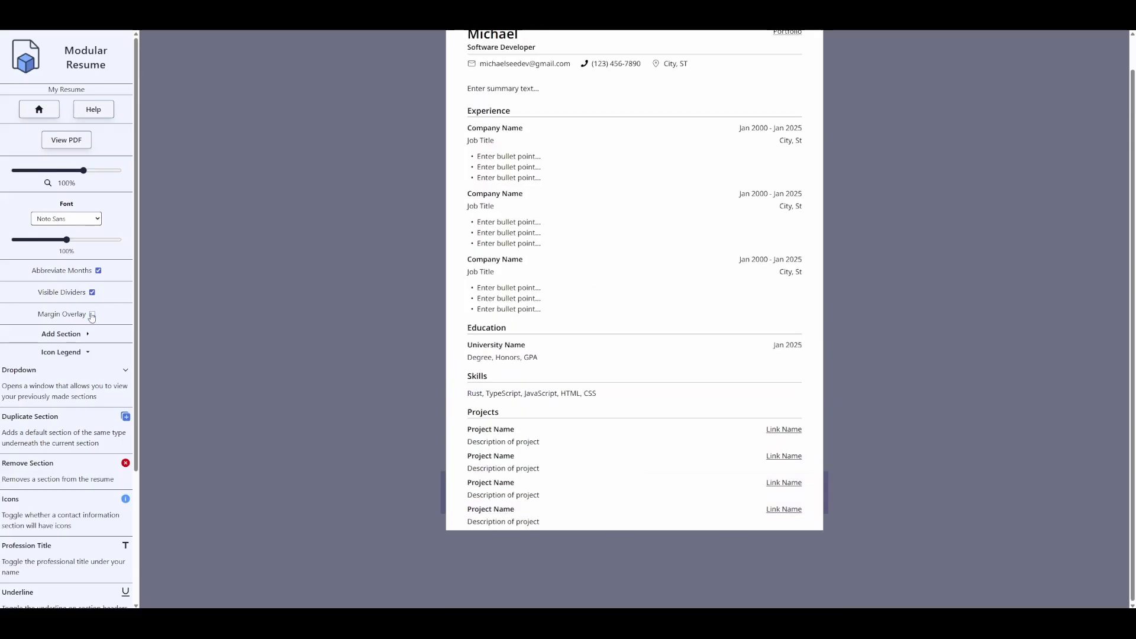
pyautogui.click(451, 457)
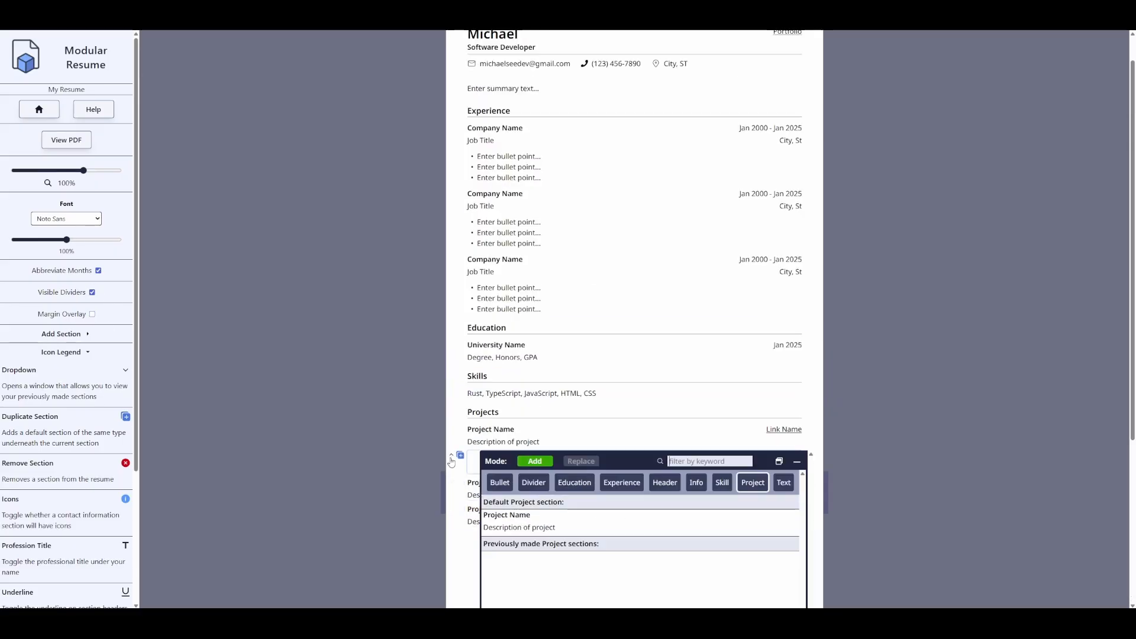
pyautogui.click(532, 368)
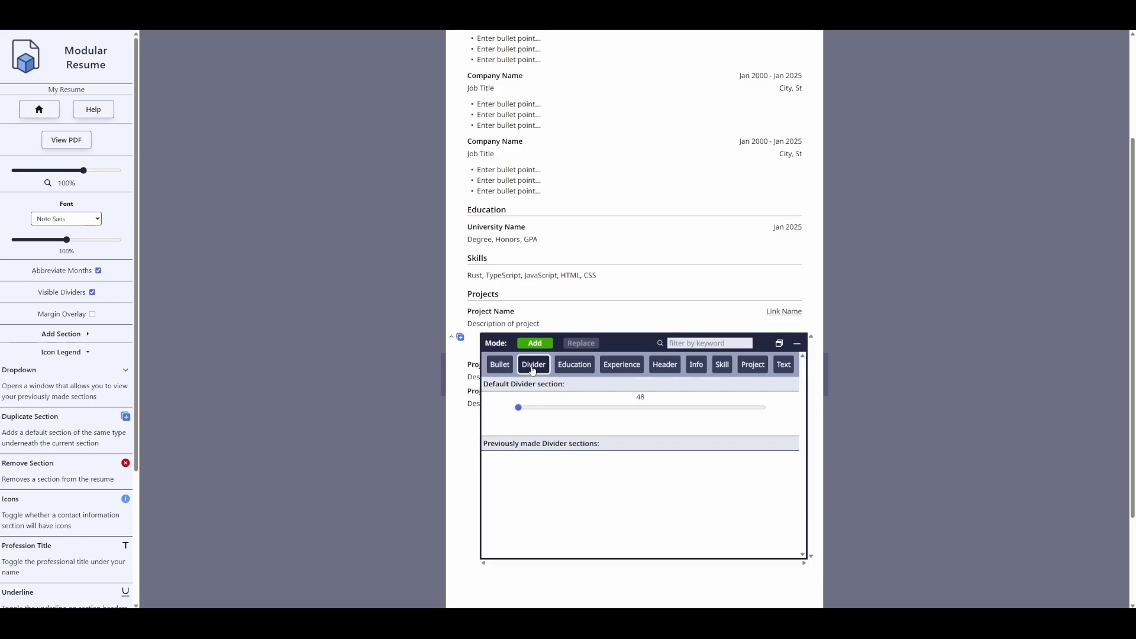
pyautogui.click(590, 427)
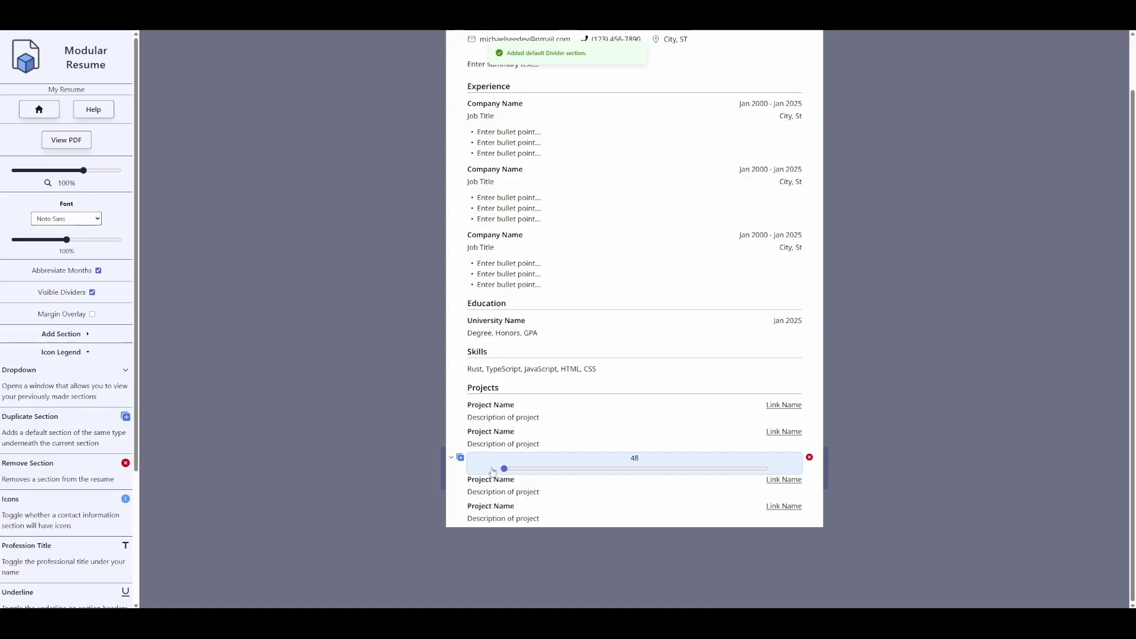
# - Set the divider height to 141 and delete the second project entry
pyautogui.moveTo(505, 471); pyautogui.dragTo(520, 469)
pyautogui.click(92, 314)
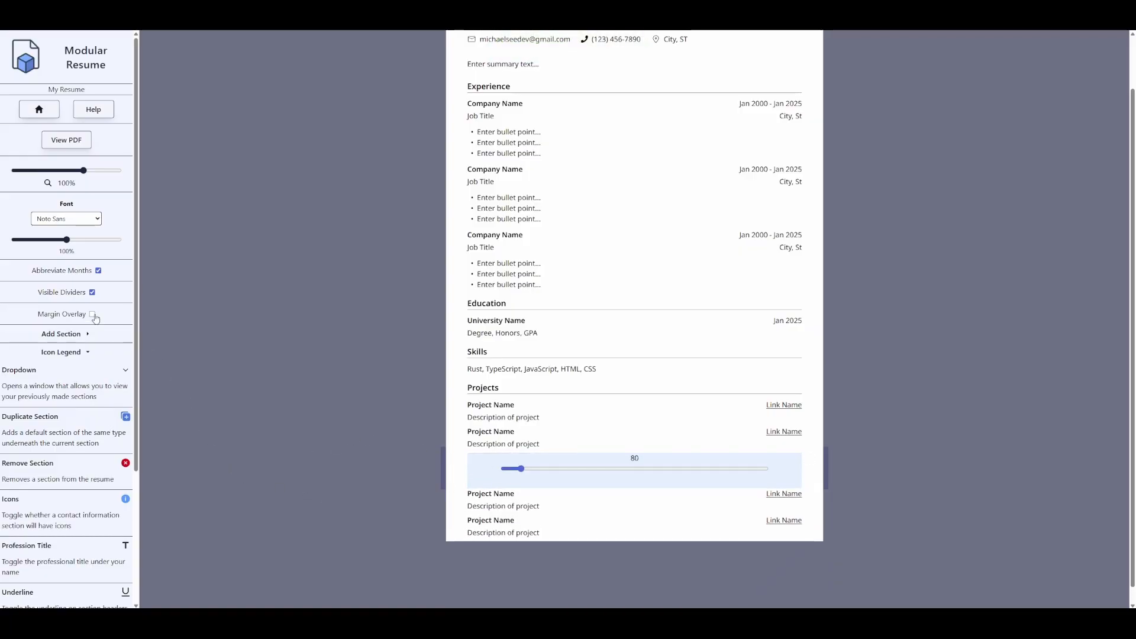
pyautogui.moveTo(523, 472)
pyautogui.mouseDown()
pyautogui.moveTo(539, 467)
pyautogui.moveTo(522, 467)
pyautogui.mouseUp()
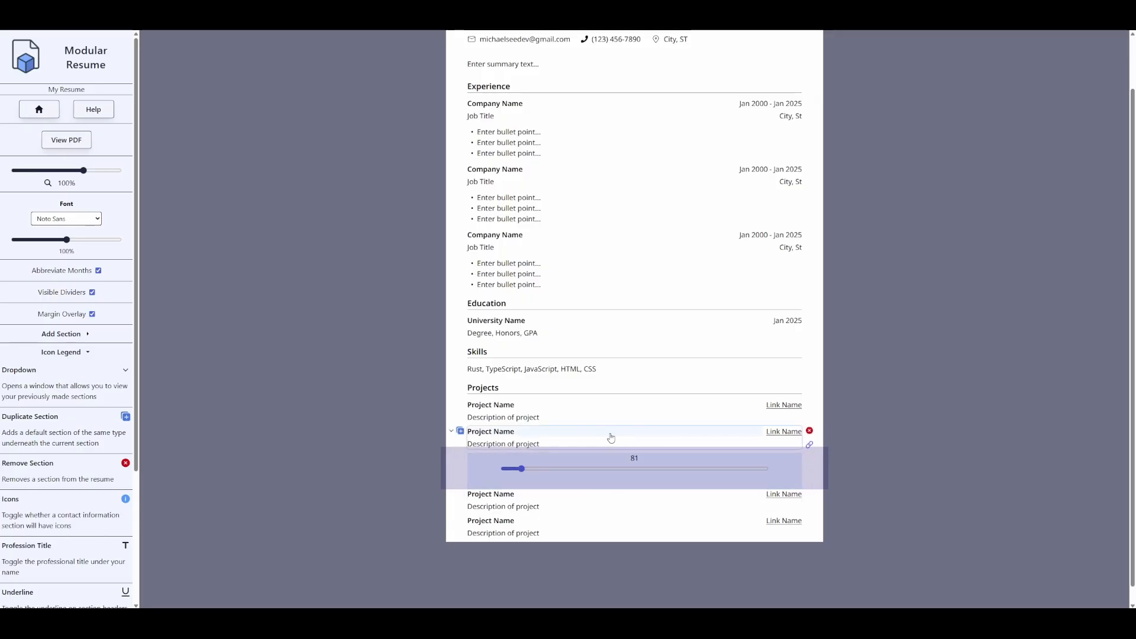
pyautogui.click(809, 432)
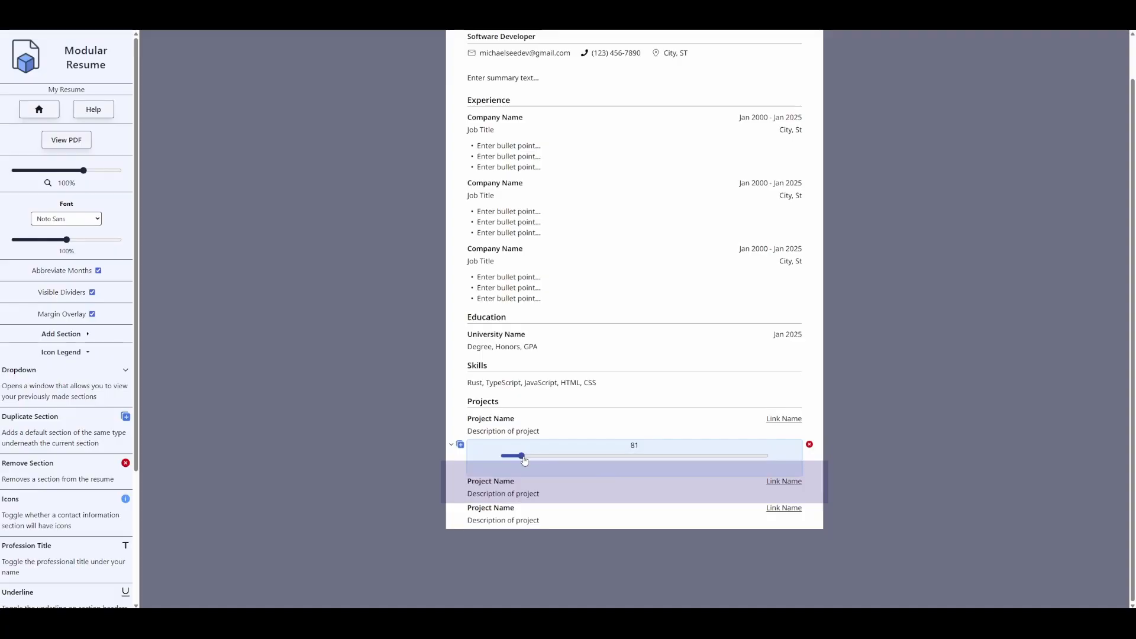
pyautogui.moveTo(522, 456); pyautogui.dragTo(553, 462)
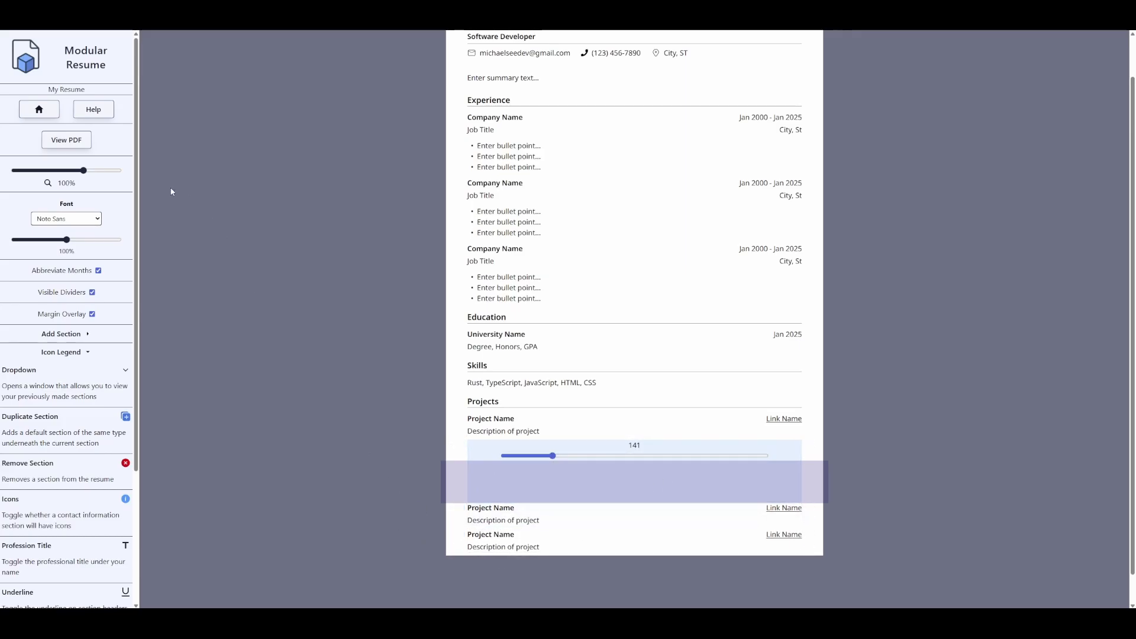
pyautogui.click(66, 140)
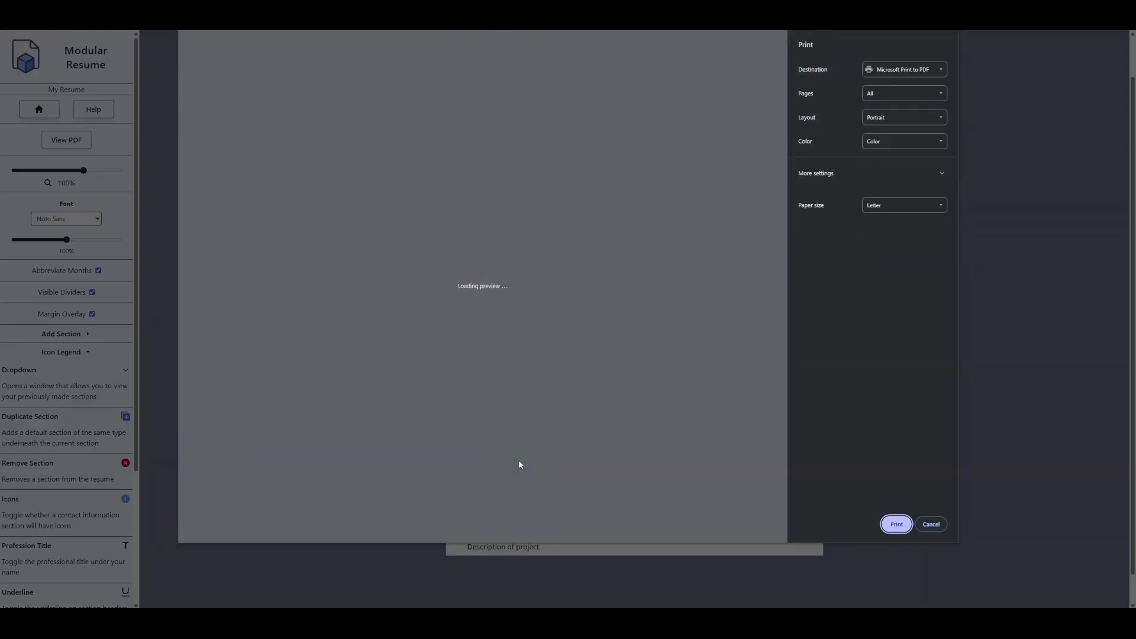
pyautogui.scroll(-5, 462, 387)
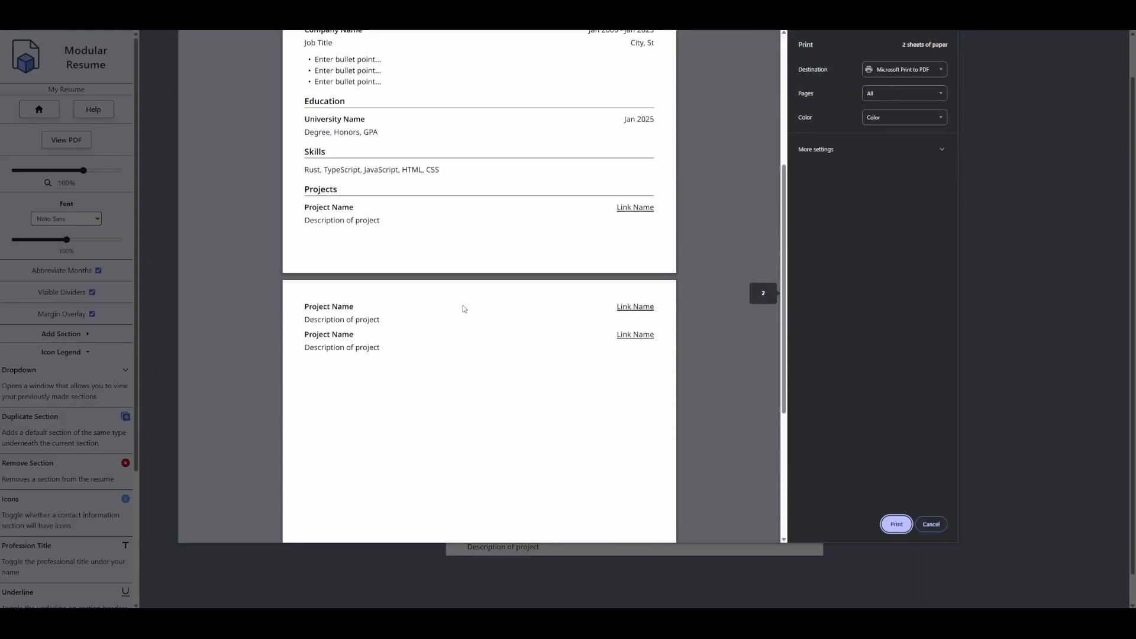
pyautogui.scroll(1, 484, 368)
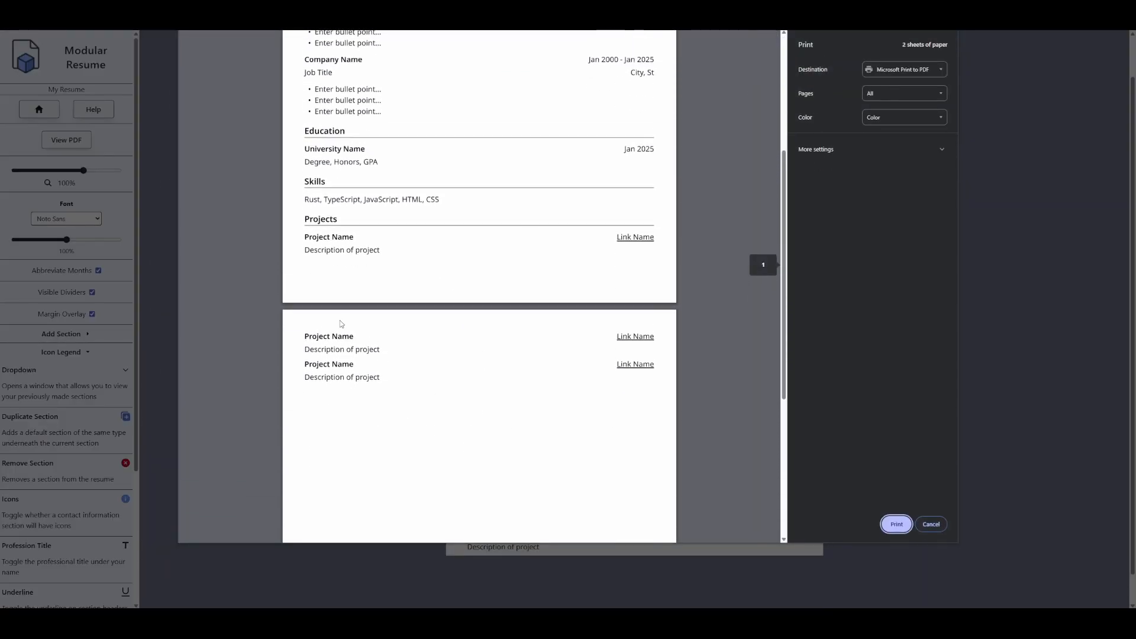
pyautogui.scroll(1, 410, 453)
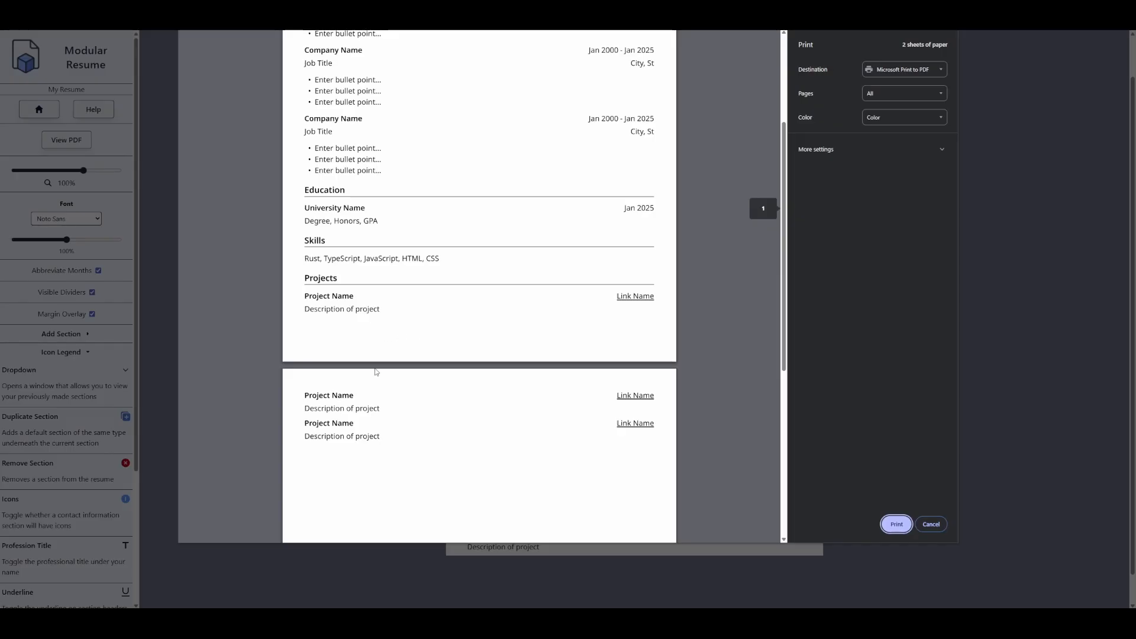
pyautogui.scroll(1, 367, 414)
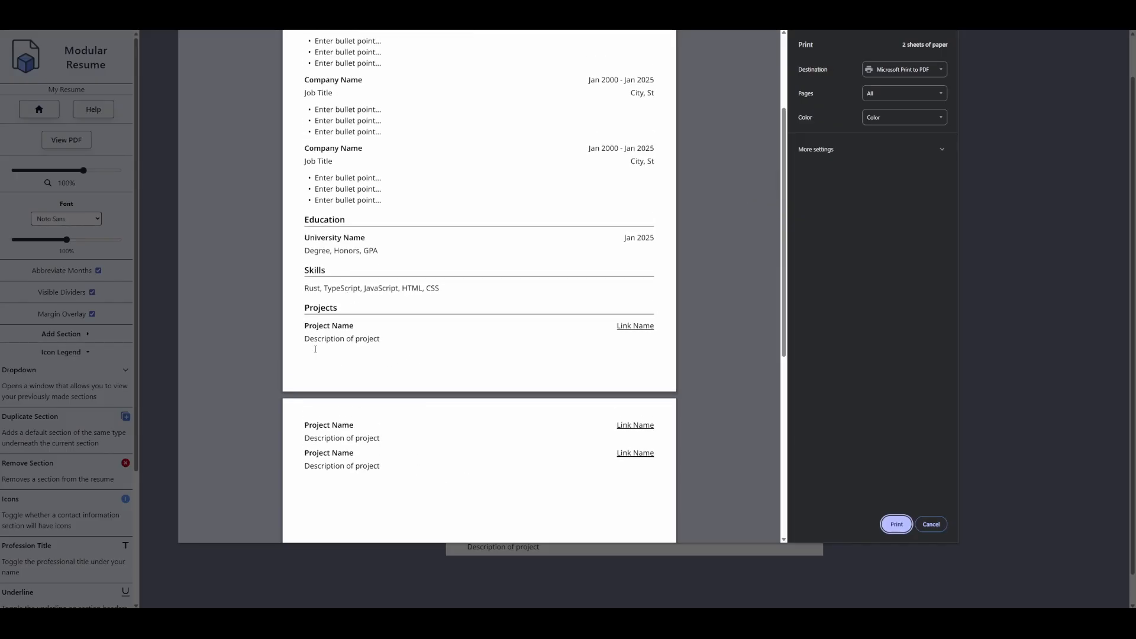
pyautogui.scroll(1, 369, 463)
pyautogui.scroll(-1, 462, 426)
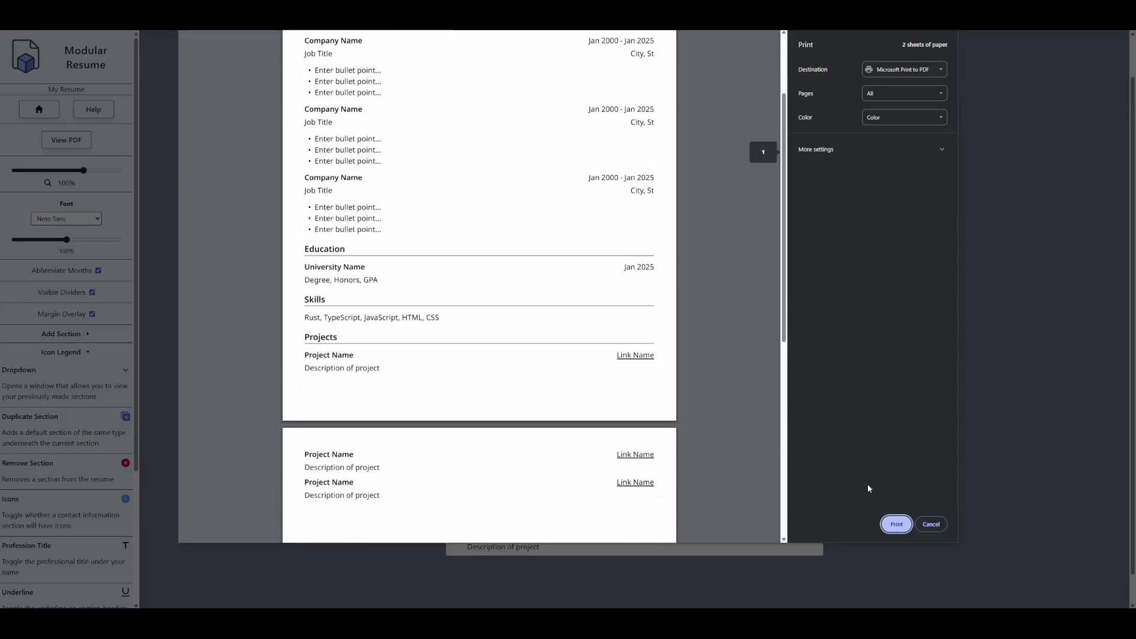
pyautogui.click(930, 524)
pyautogui.scroll(-1, 628, 430)
pyautogui.scroll(1, 629, 430)
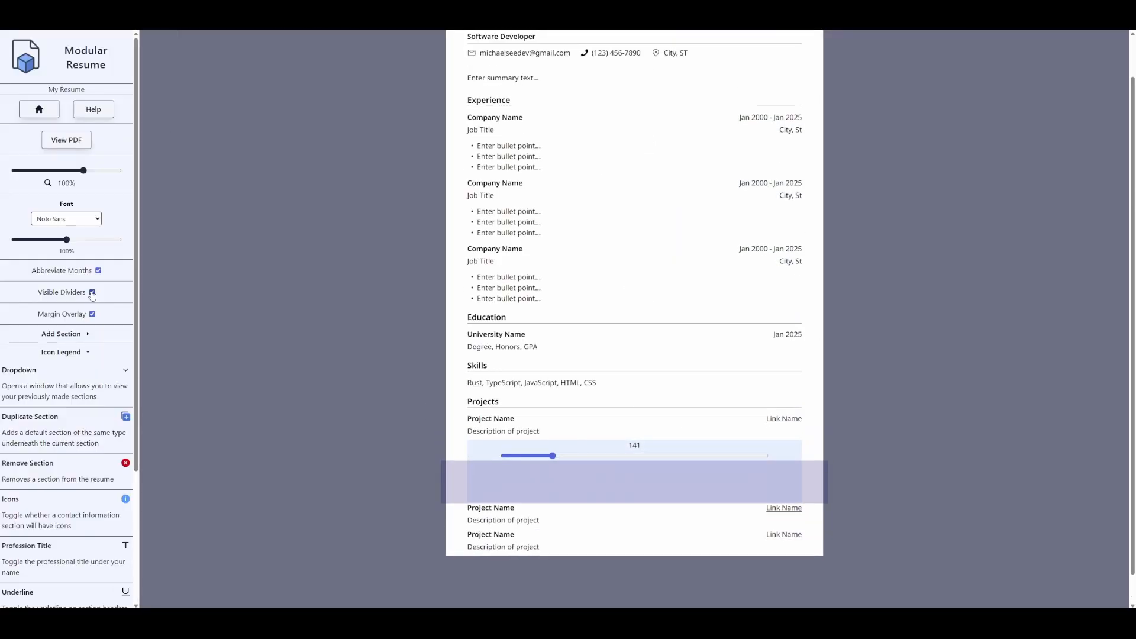
pyautogui.click(92, 294)
pyautogui.click(92, 294)
pyautogui.hotkey('ctrl', 'p')
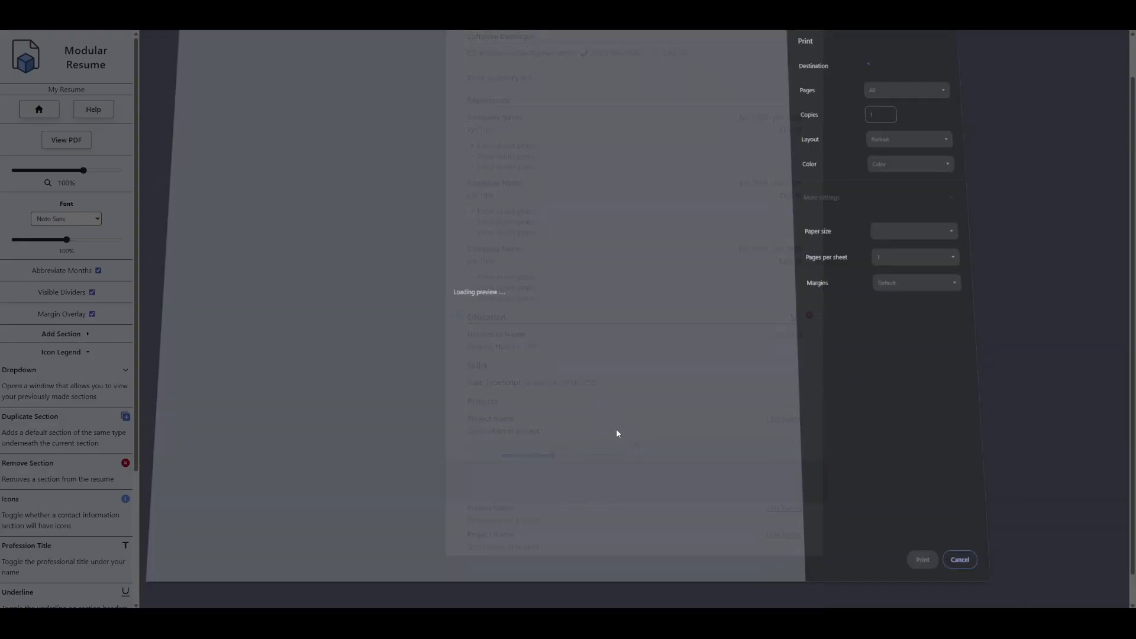
pyautogui.scroll(-5, 592, 371)
pyautogui.scroll(1, 561, 442)
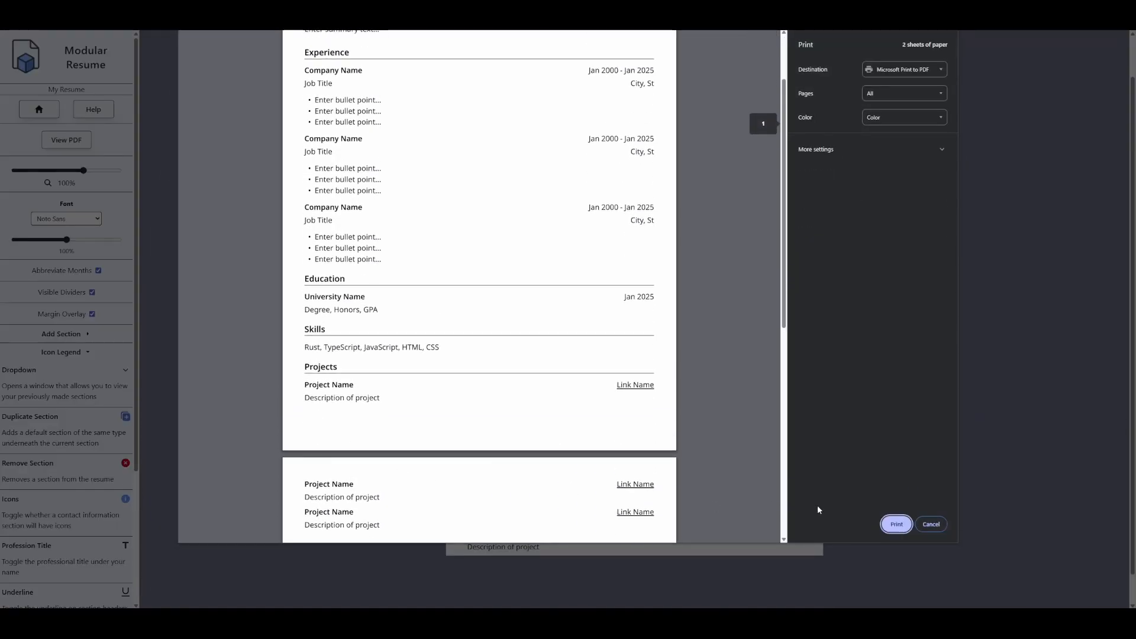
pyautogui.click(931, 524)
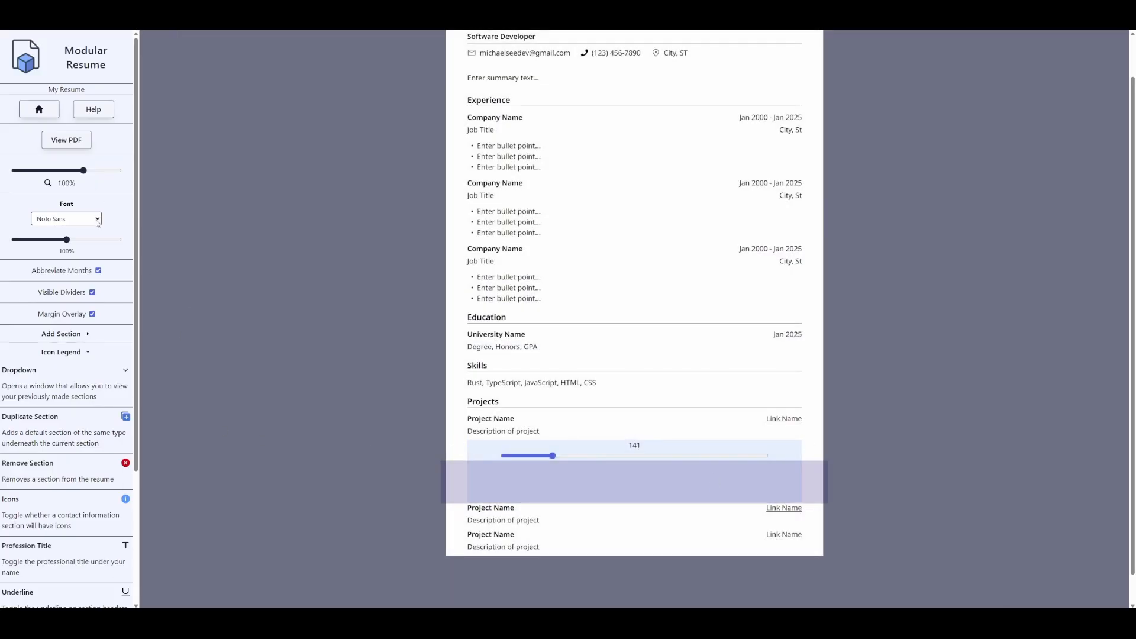
pyautogui.click(92, 292)
pyautogui.scroll(1, 367, 360)
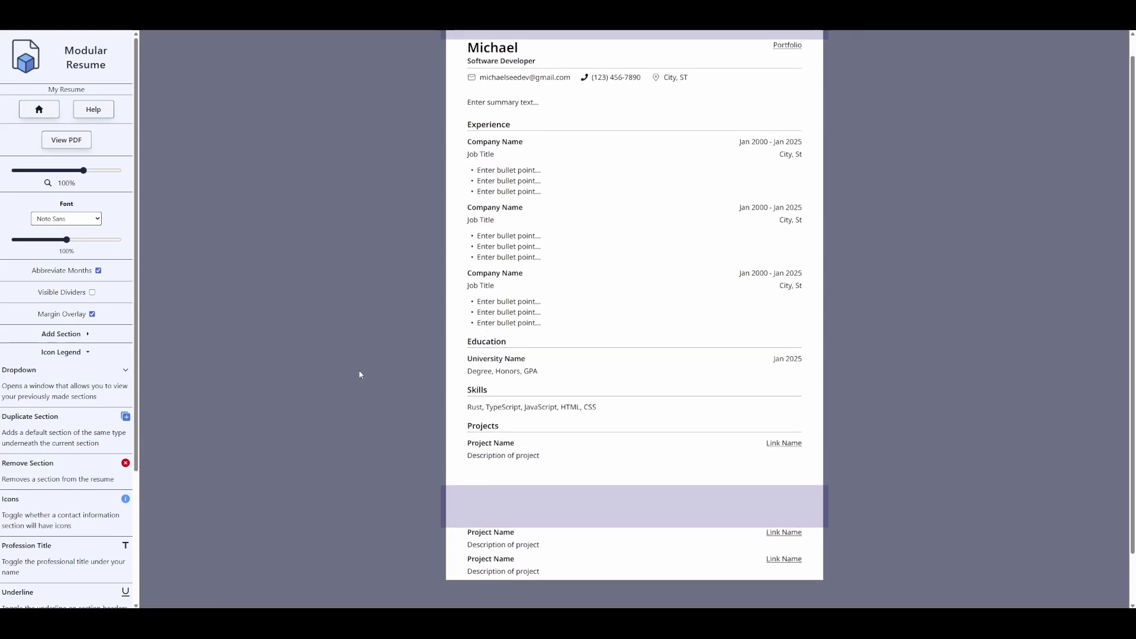
pyautogui.scroll(-1, 349, 283)
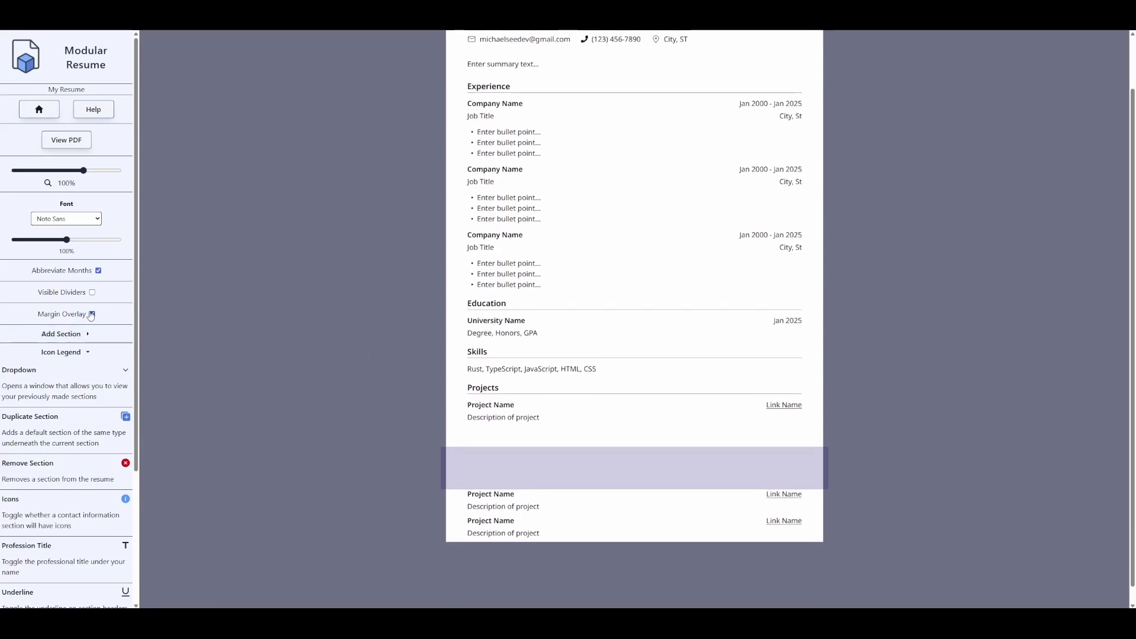
pyautogui.click(92, 314)
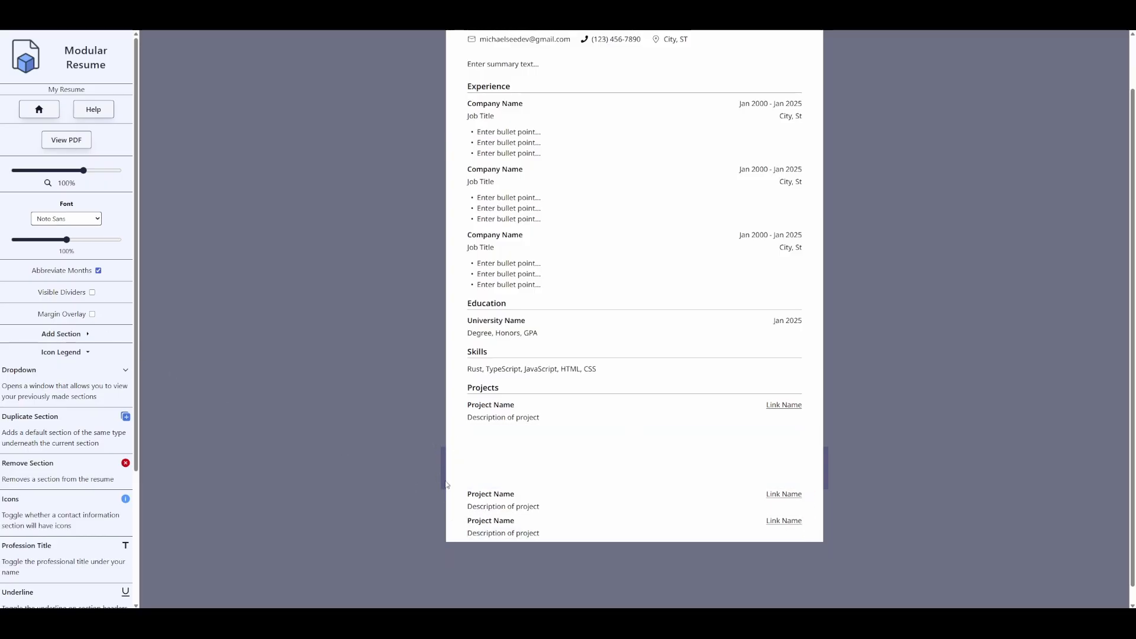
pyautogui.click(92, 294)
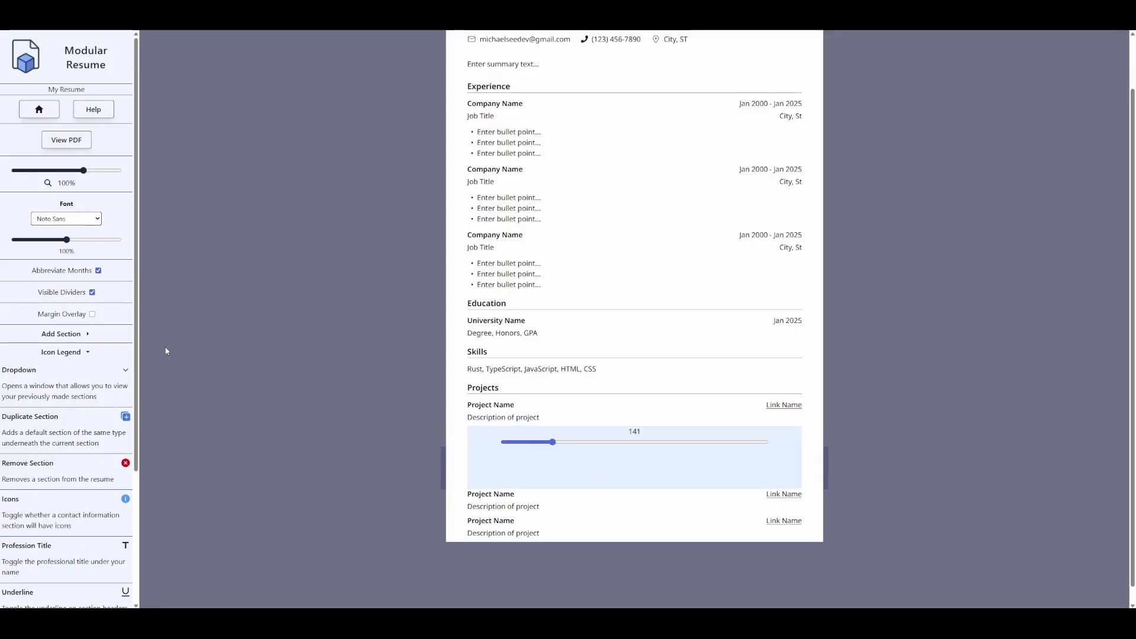
pyautogui.click(92, 314)
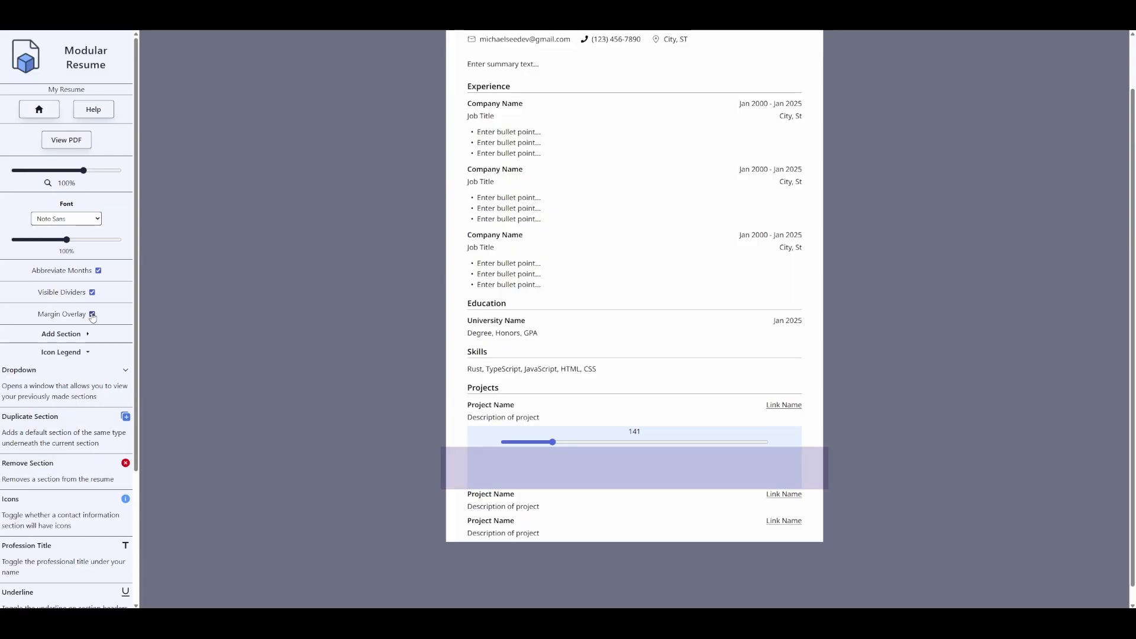
pyautogui.click(92, 315)
# - Rewrite the first job's three placeholder bullets as ABC, DEF and GHI
pyautogui.scroll(2, 532, 236)
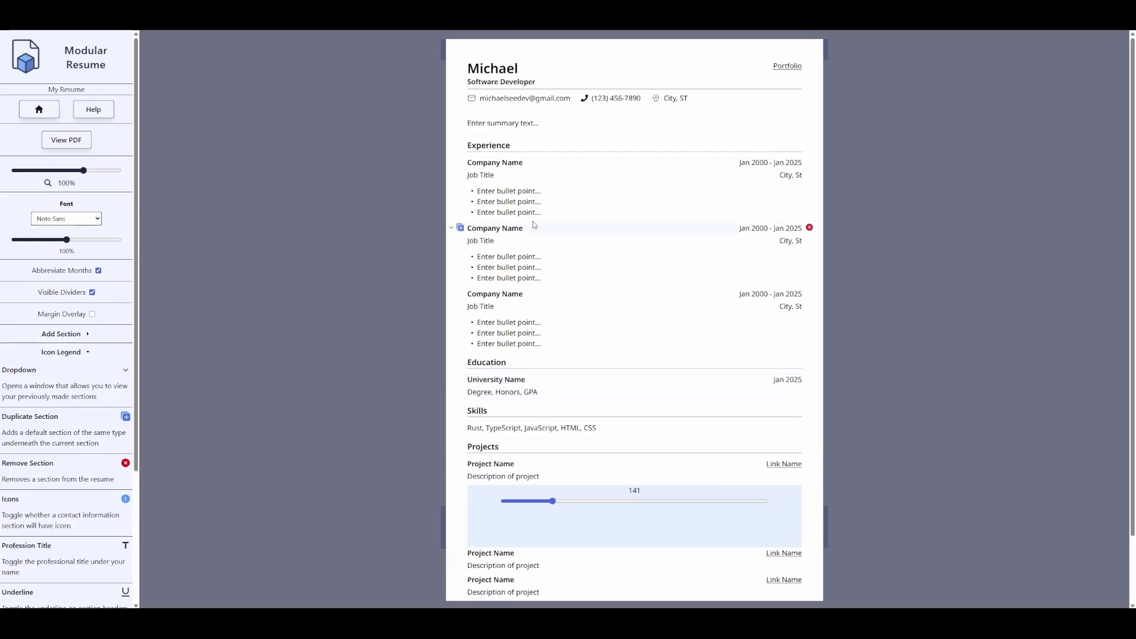
pyautogui.doubleClick(506, 190)
pyautogui.tripleClick(515, 191)
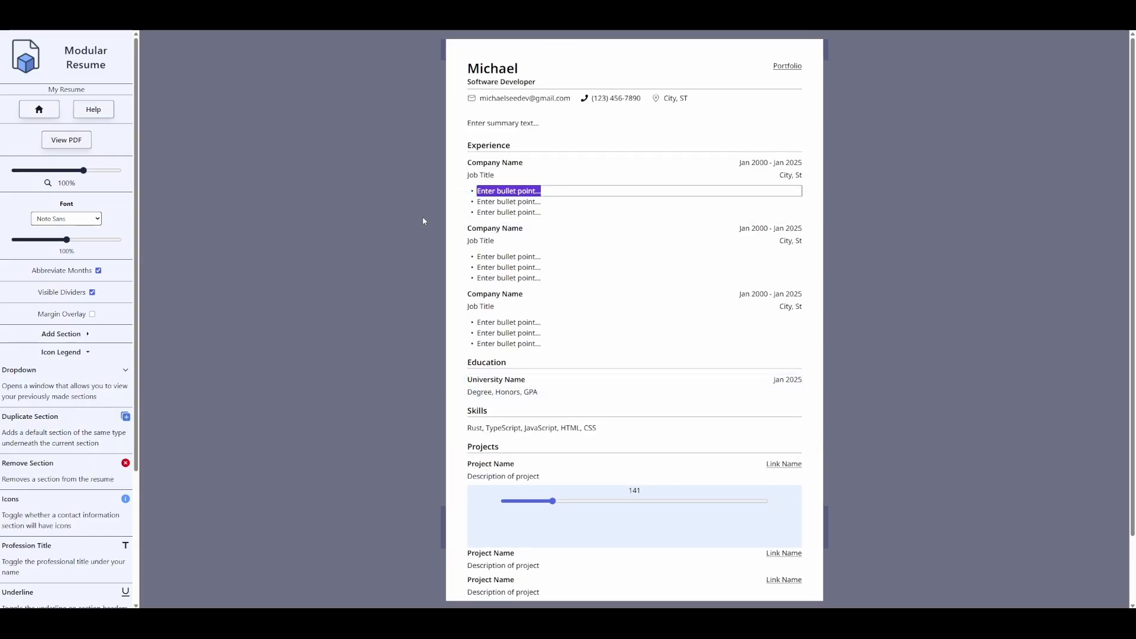
pyautogui.write('ABC')
pyautogui.click(423, 220)
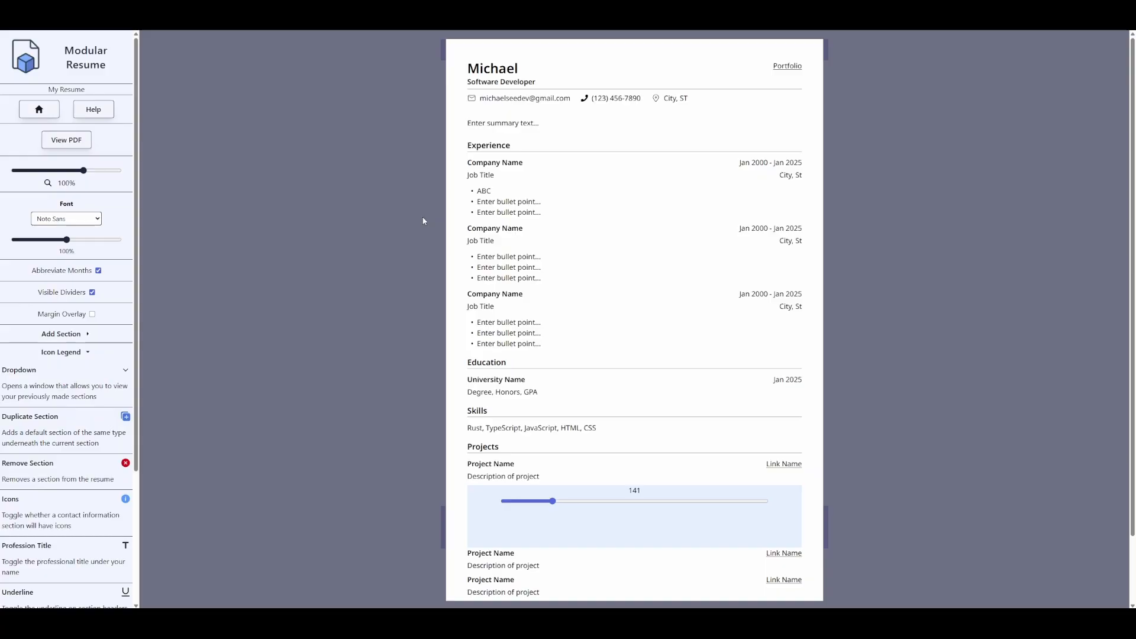
pyautogui.tripleClick(545, 202)
pyautogui.write('DEF')
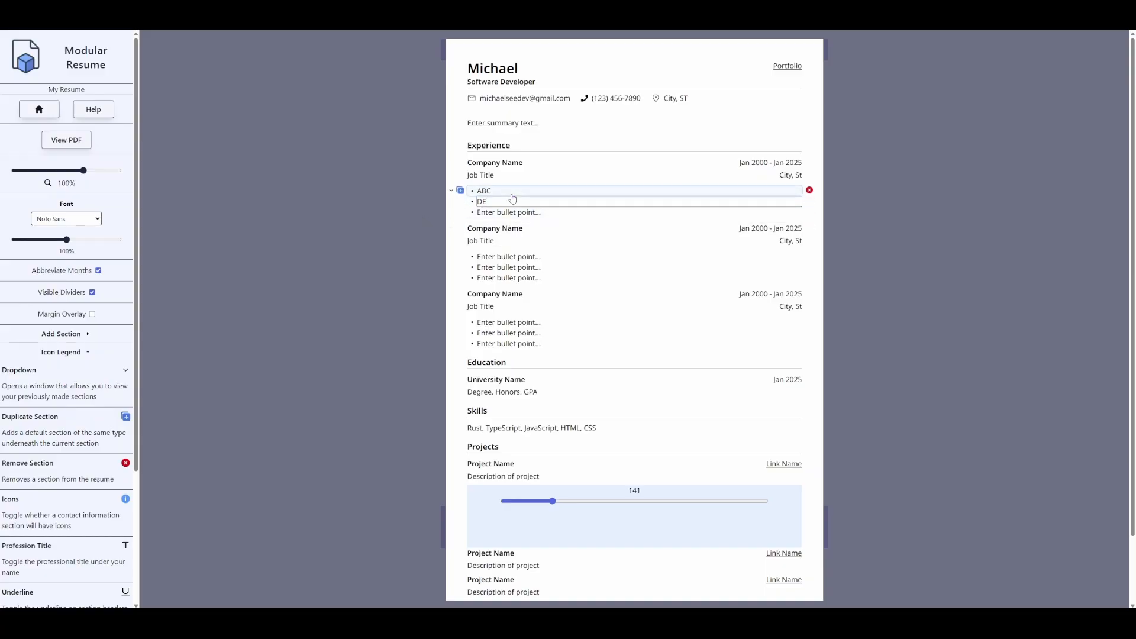
pyautogui.doubleClick(528, 213)
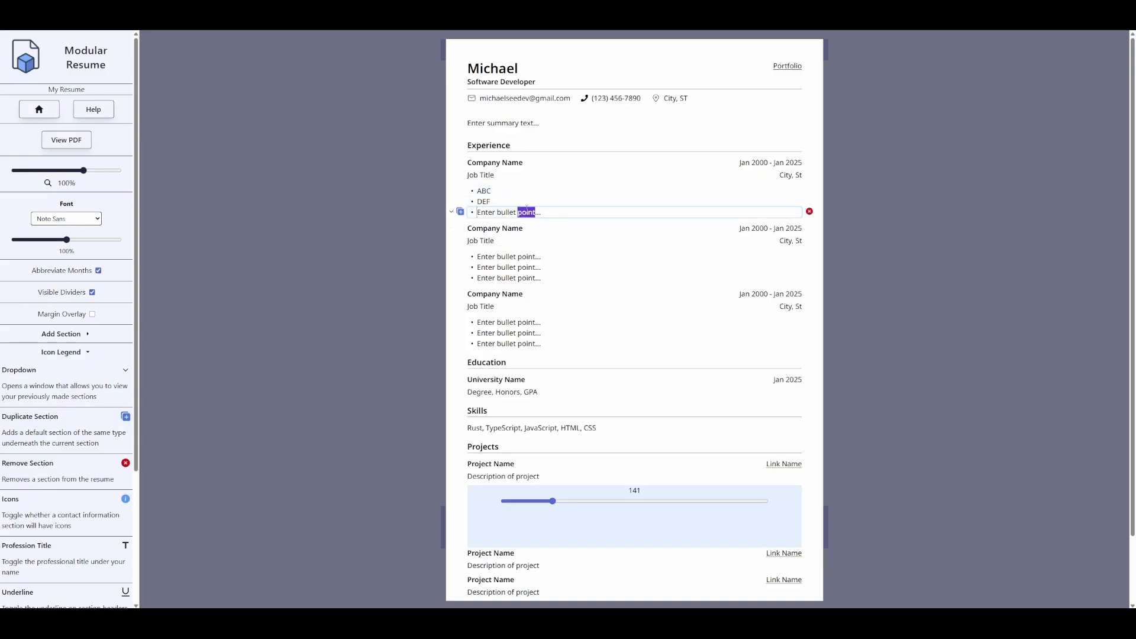
pyautogui.write('G')
pyautogui.hotkey('ctrl', 'a')
pyautogui.write('G')
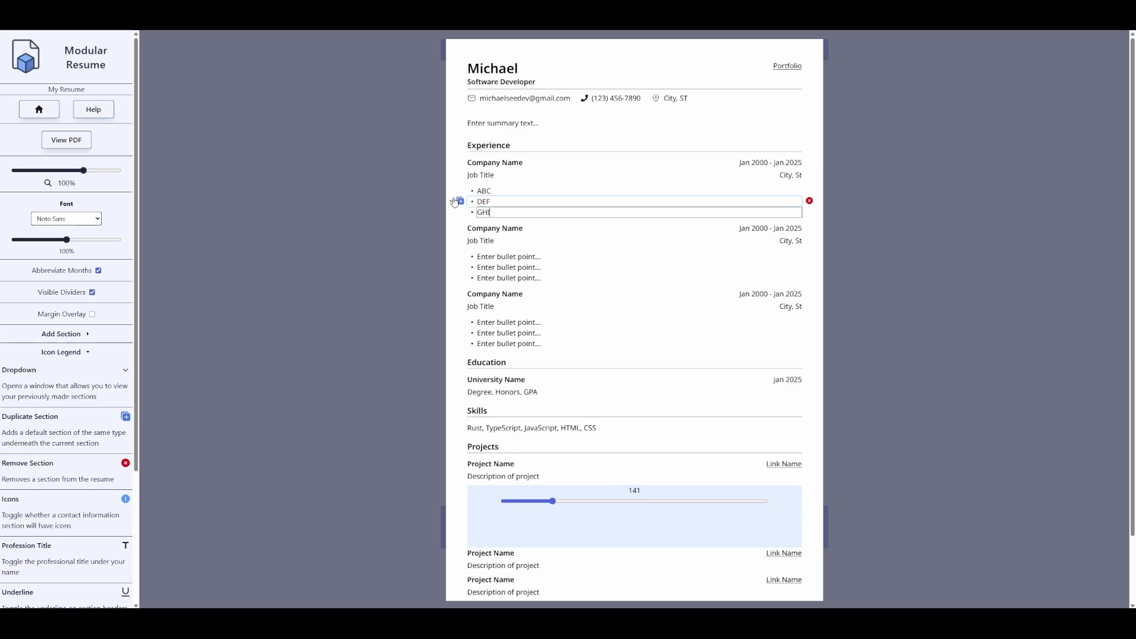
pyautogui.write('HI')
pyautogui.press('Return')
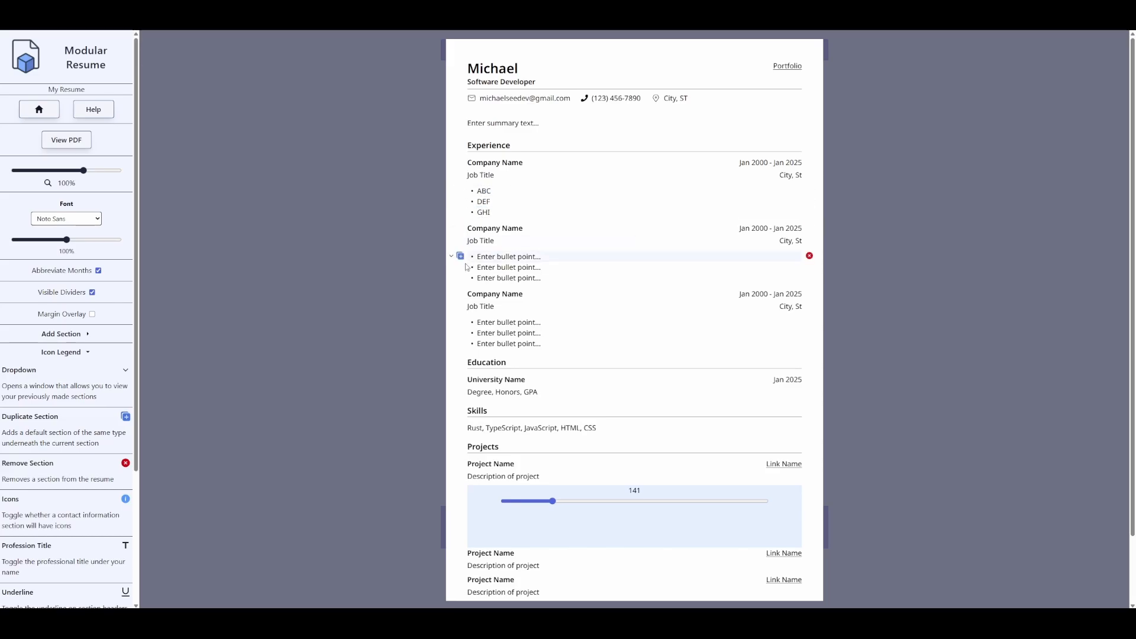
# - Add the saved ABC bullet to the second job and change its text to XYZ
pyautogui.click(452, 256)
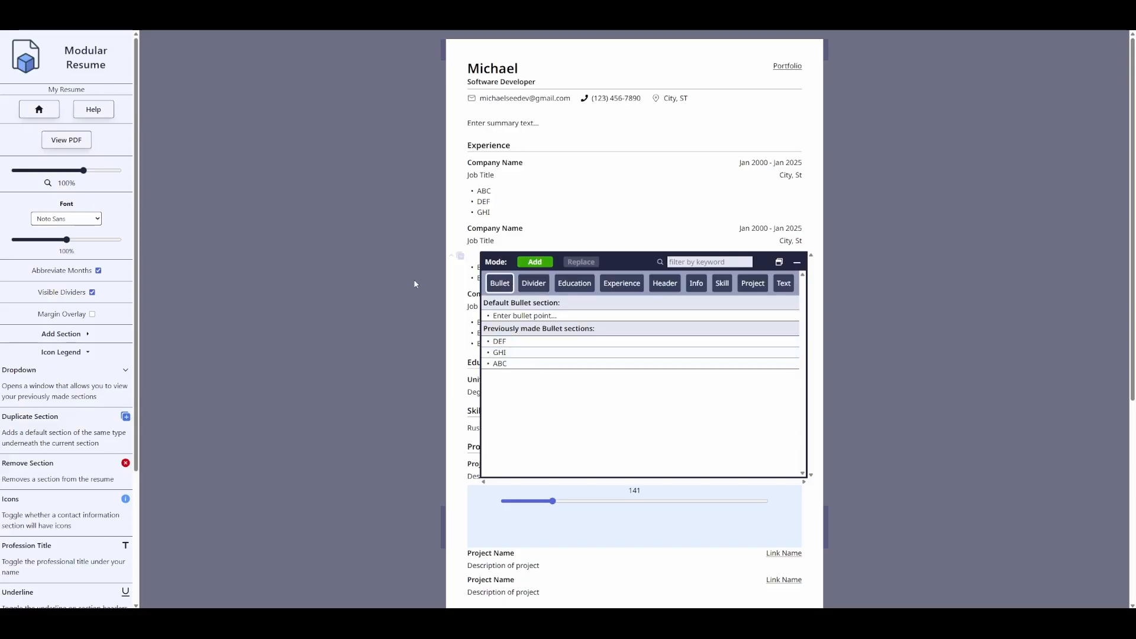
pyautogui.click(375, 277)
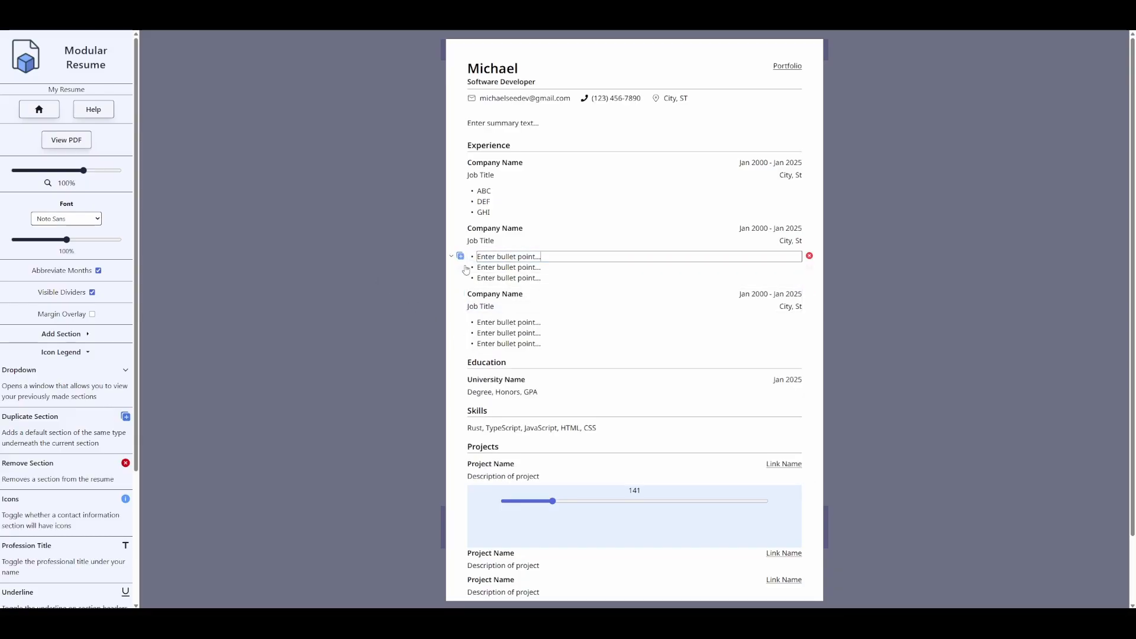
pyautogui.click(453, 258)
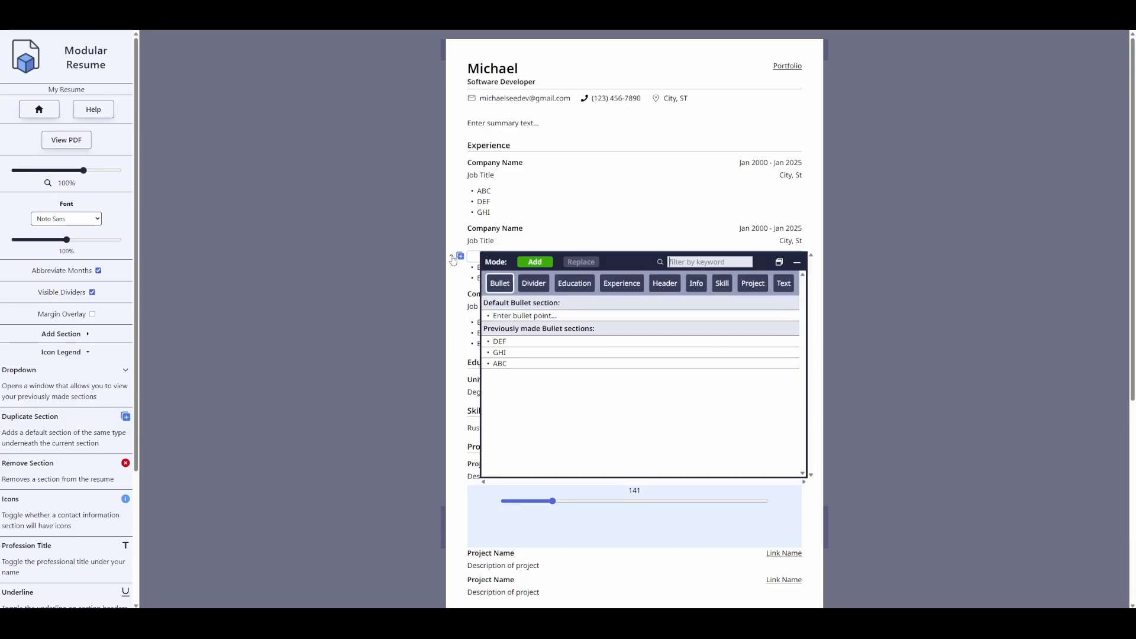
pyautogui.click(507, 343)
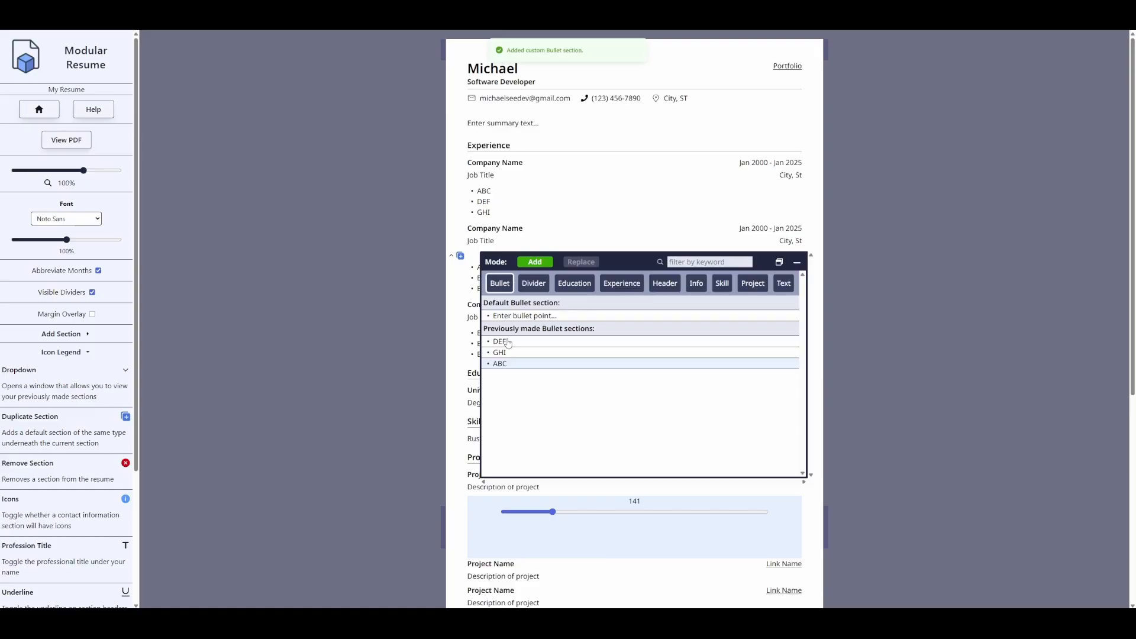
pyautogui.click(406, 292)
pyautogui.doubleClick(514, 268)
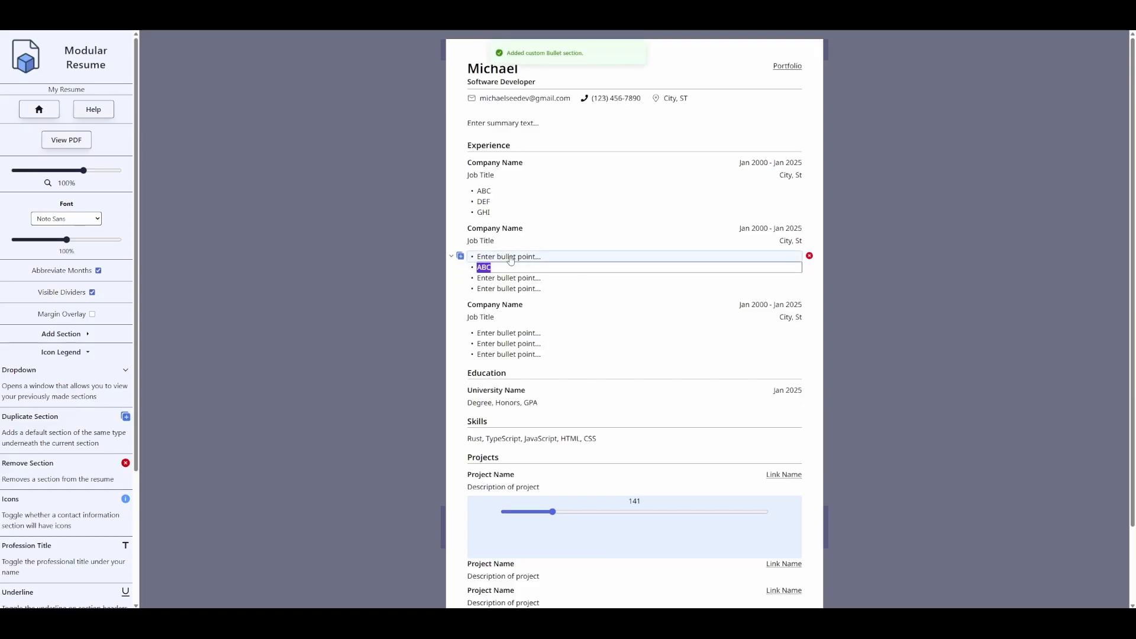
pyautogui.write('XYZ')
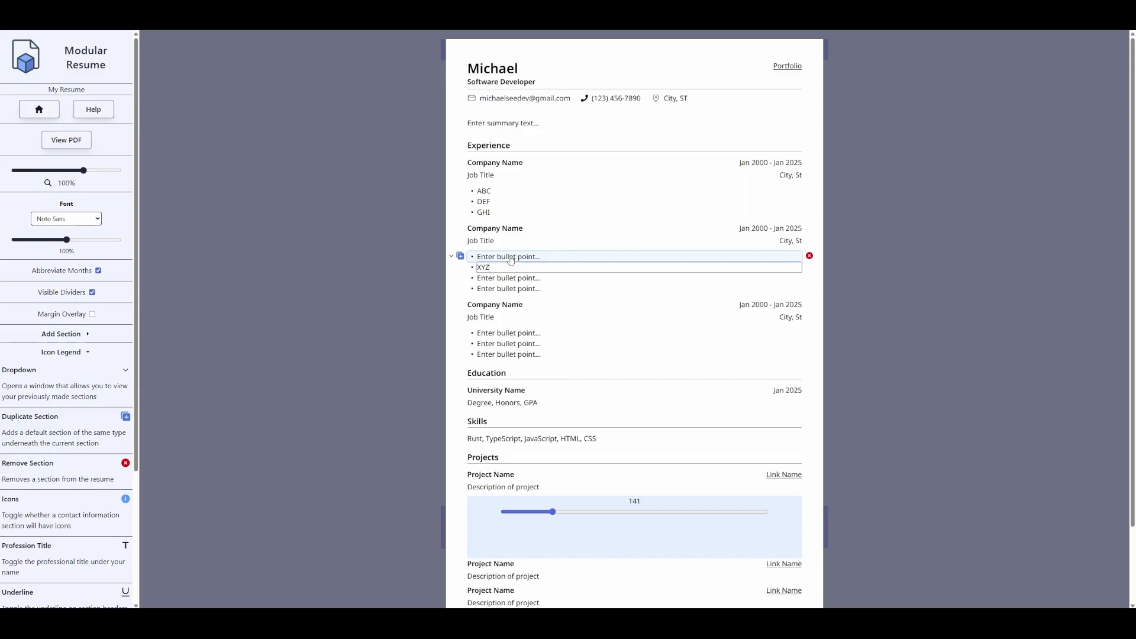
pyautogui.press('Return')
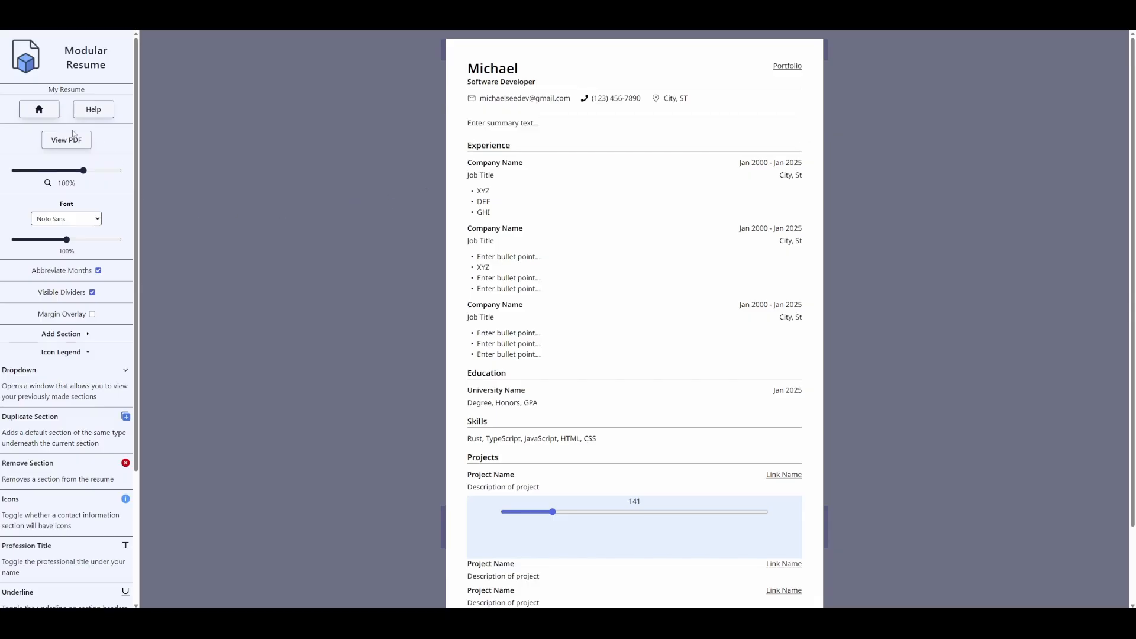
# - Return to the past resumes list and duplicate My Resume twice
pyautogui.click(37, 111)
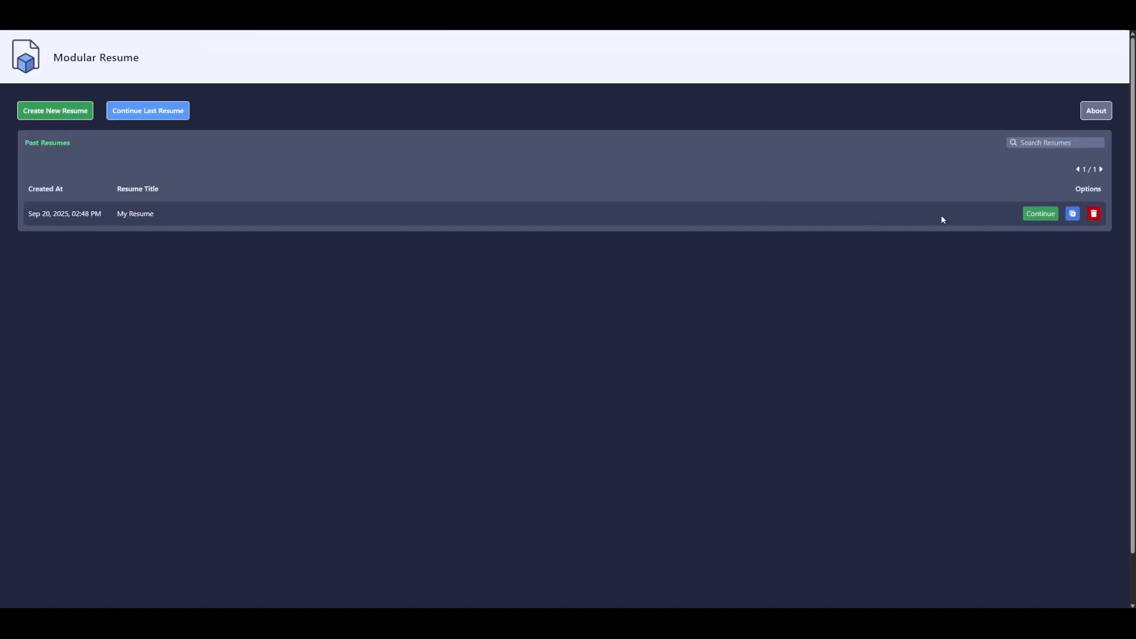
pyautogui.click(1073, 215)
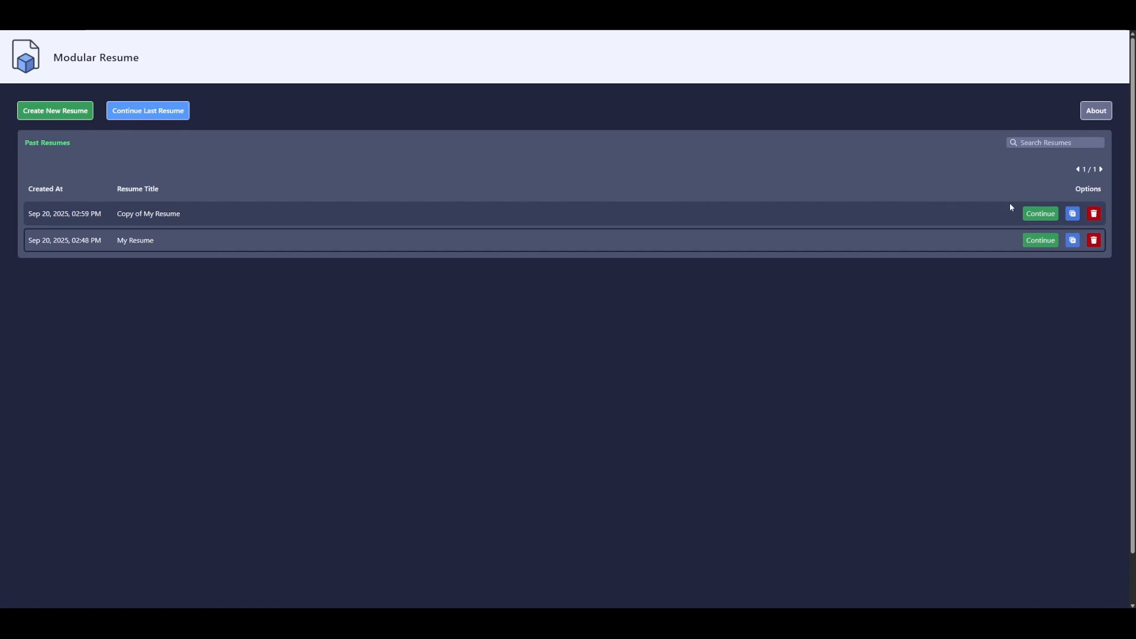
pyautogui.click(1072, 213)
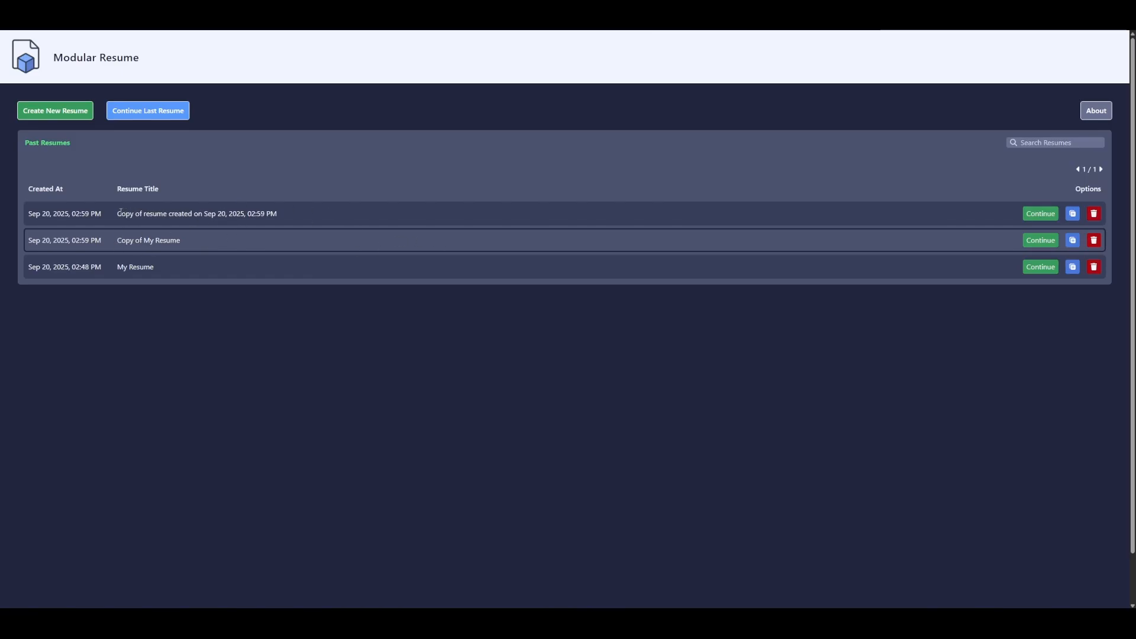
# - Delete the extra newest copy and open Copy of My Resume for editing
pyautogui.moveTo(117, 214); pyautogui.dragTo(277, 214)
pyautogui.click(121, 240)
pyautogui.moveTo(121, 240); pyautogui.dragTo(179, 241)
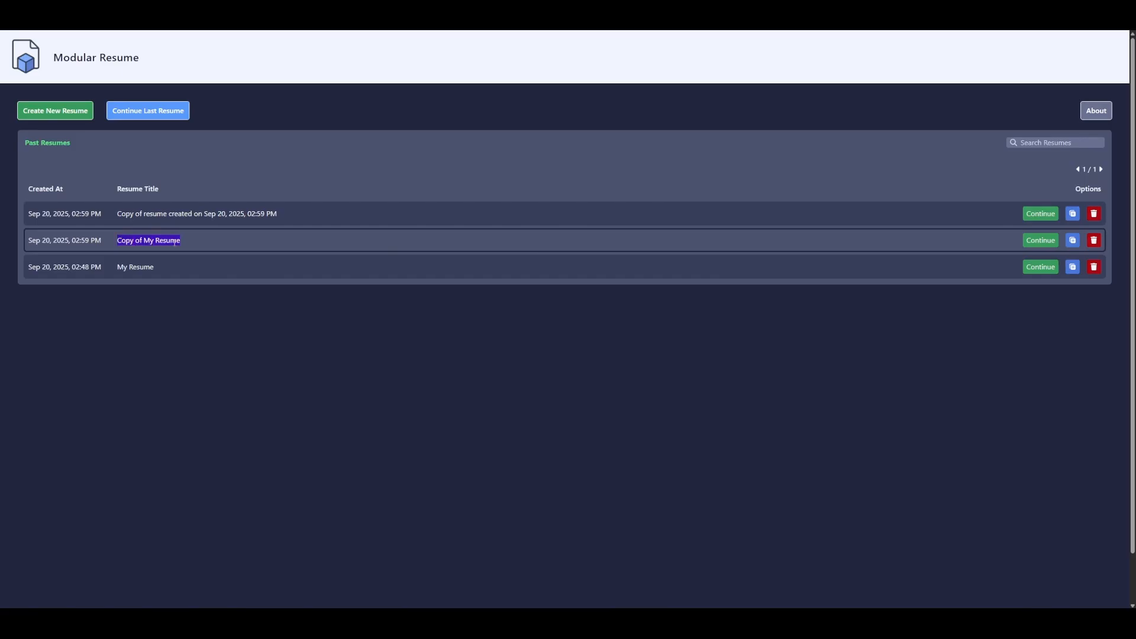
pyautogui.moveTo(117, 214); pyautogui.dragTo(204, 215)
pyautogui.click(264, 219)
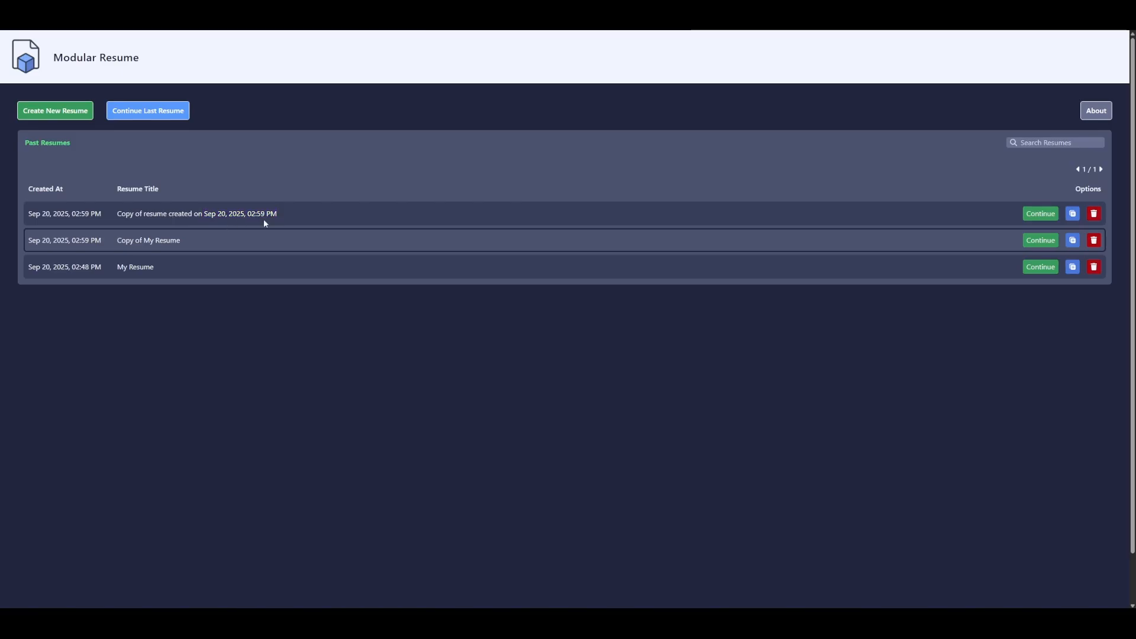
pyautogui.click(1092, 214)
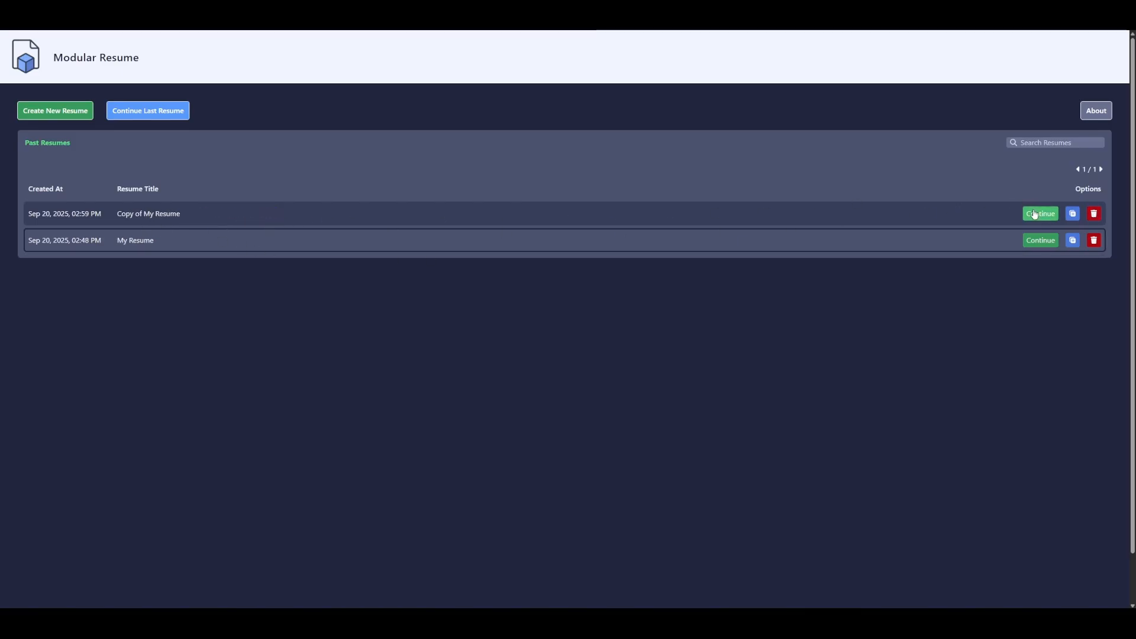
pyautogui.click(1041, 214)
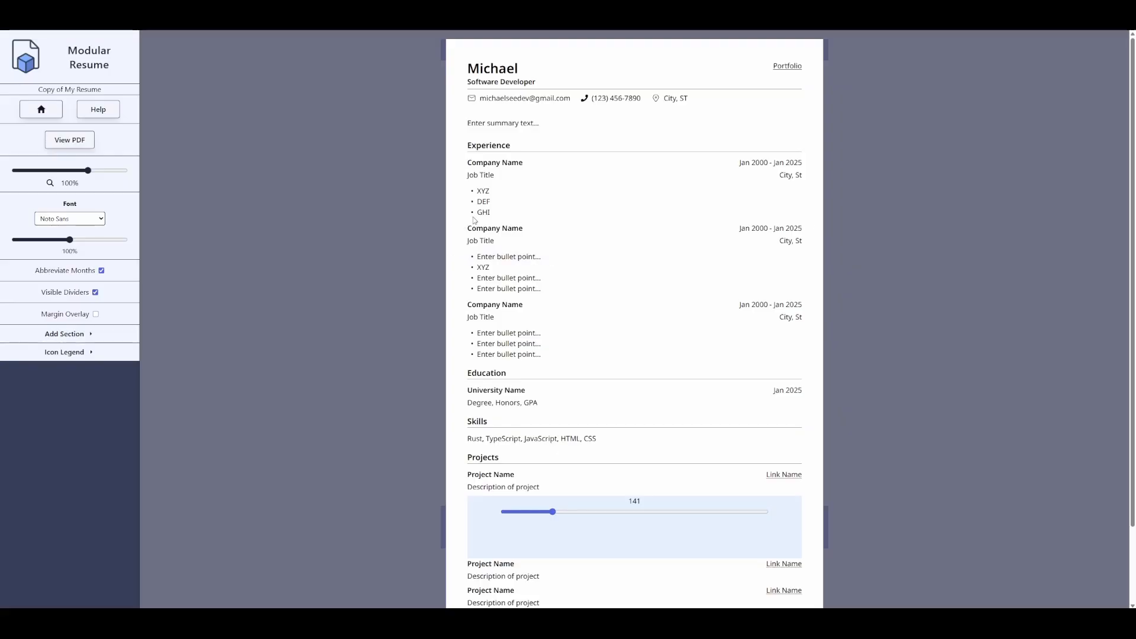
# - Add three blank bullets below GHI in the first job and drag the name header down
pyautogui.moveTo(473, 218)
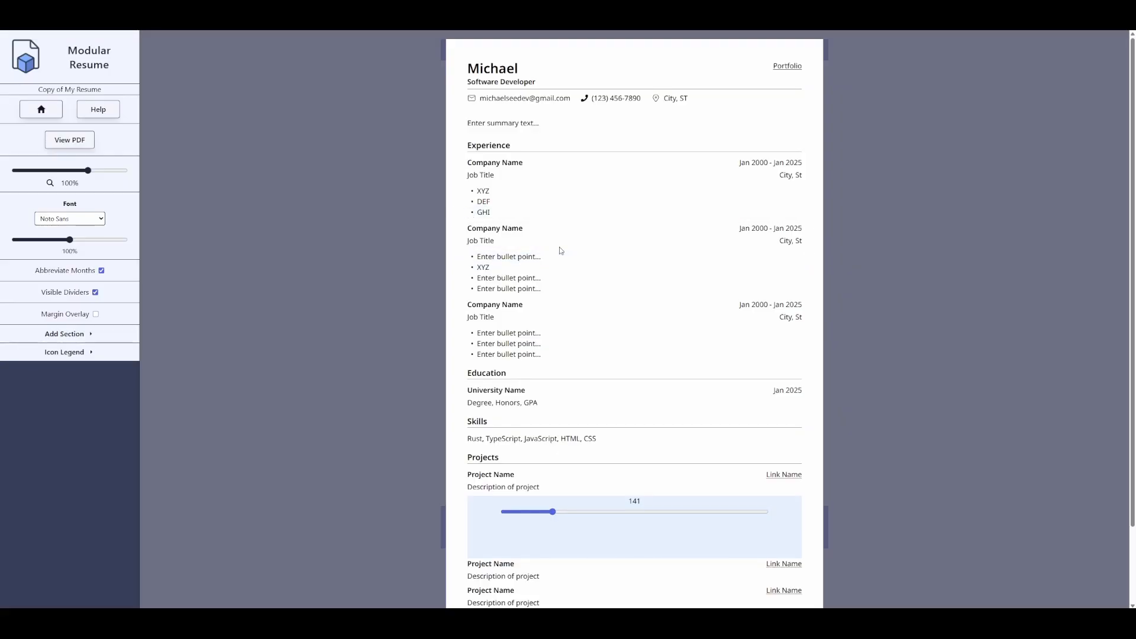
pyautogui.moveTo(532, 217)
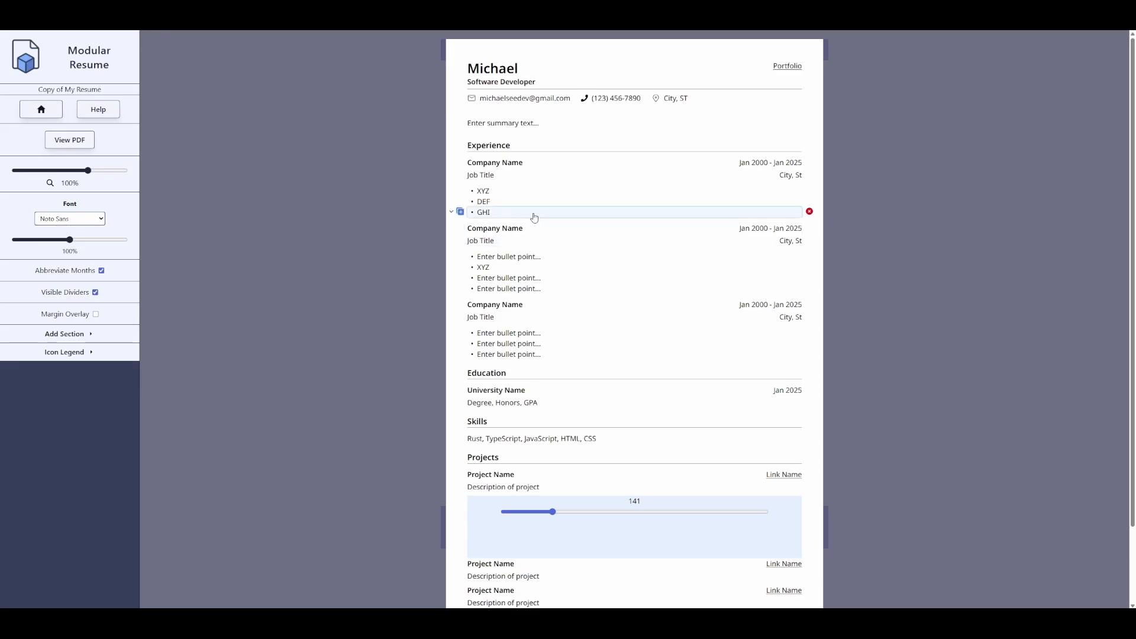
pyautogui.click(460, 212)
pyautogui.click(460, 212)
pyautogui.click(460, 212)
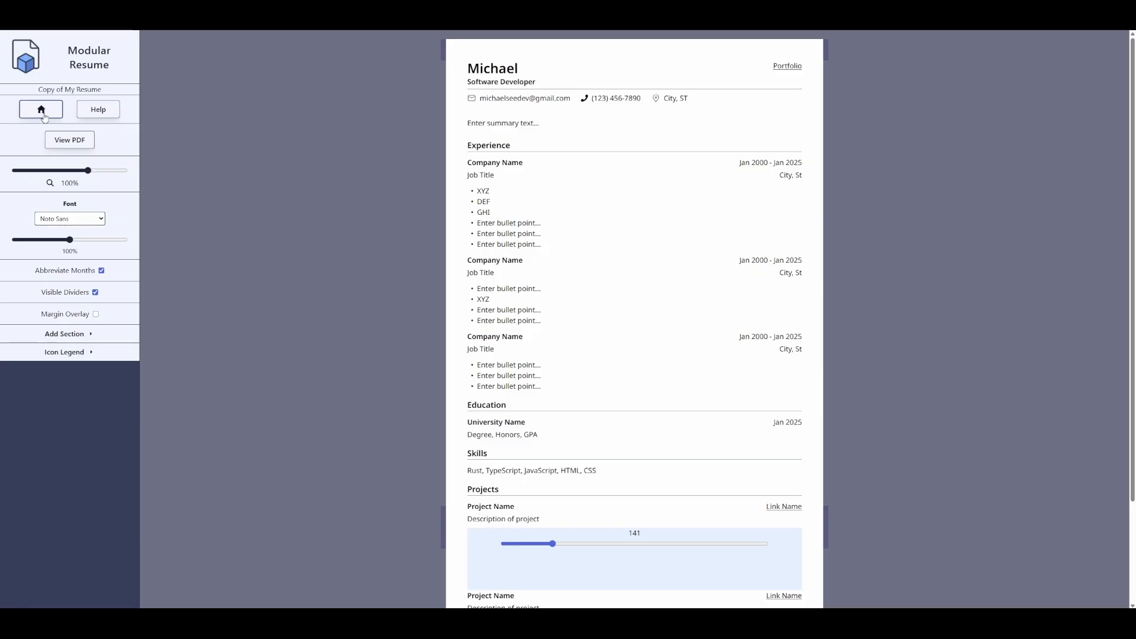
pyautogui.moveTo(518, 190)
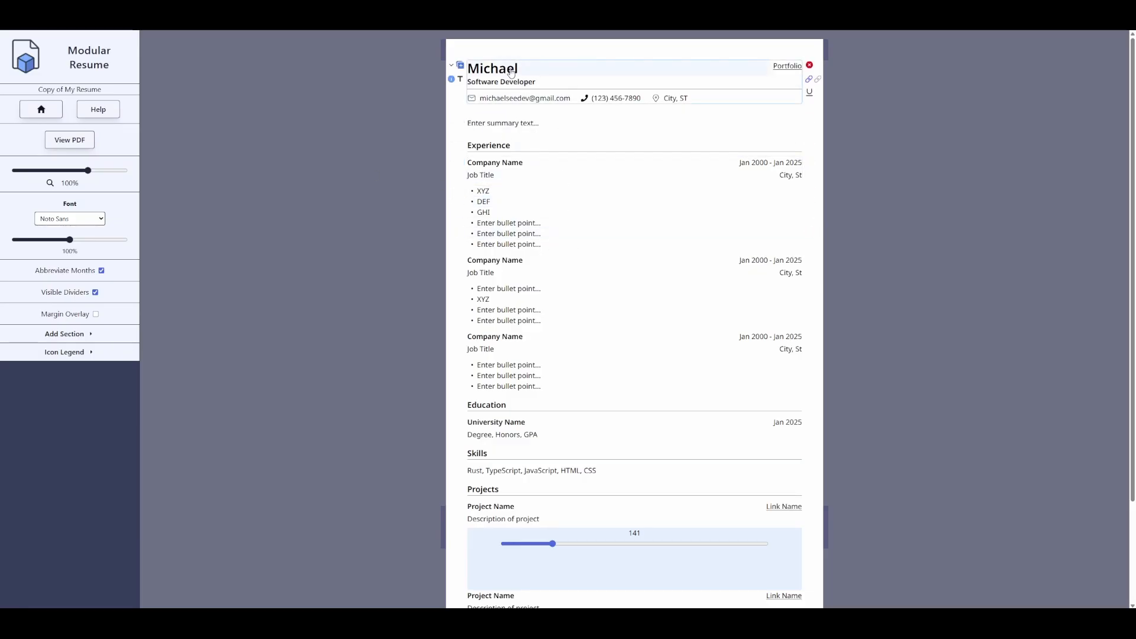
pyautogui.moveTo(510, 69); pyautogui.dragTo(519, 262)
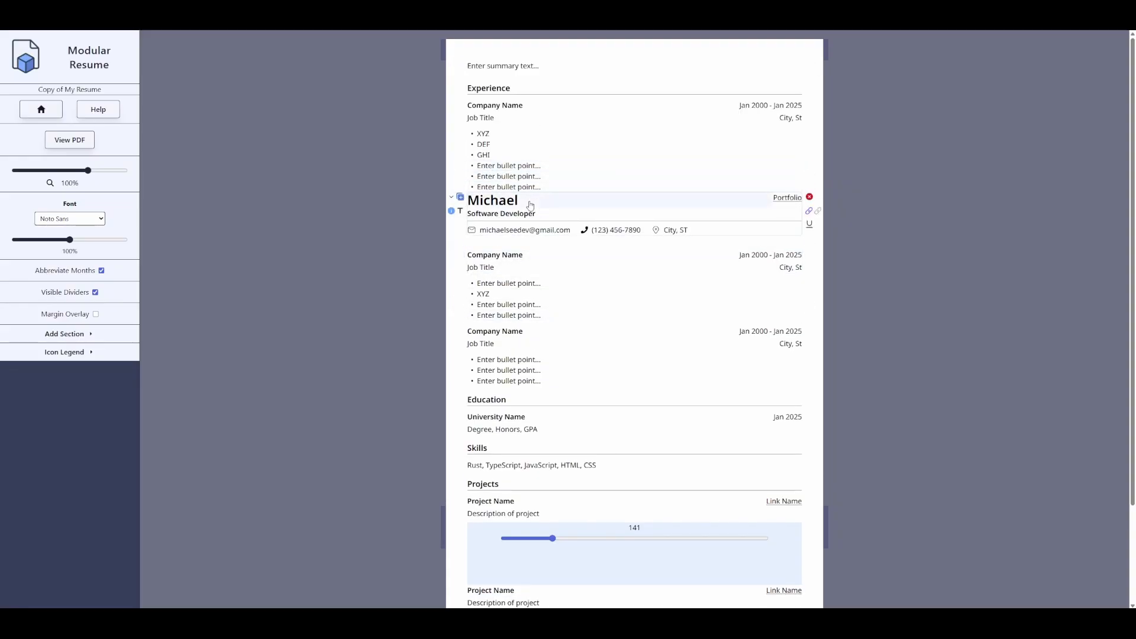
# - Open the original My Resume and change the shared XYZ bullet to 123
pyautogui.click(40, 109)
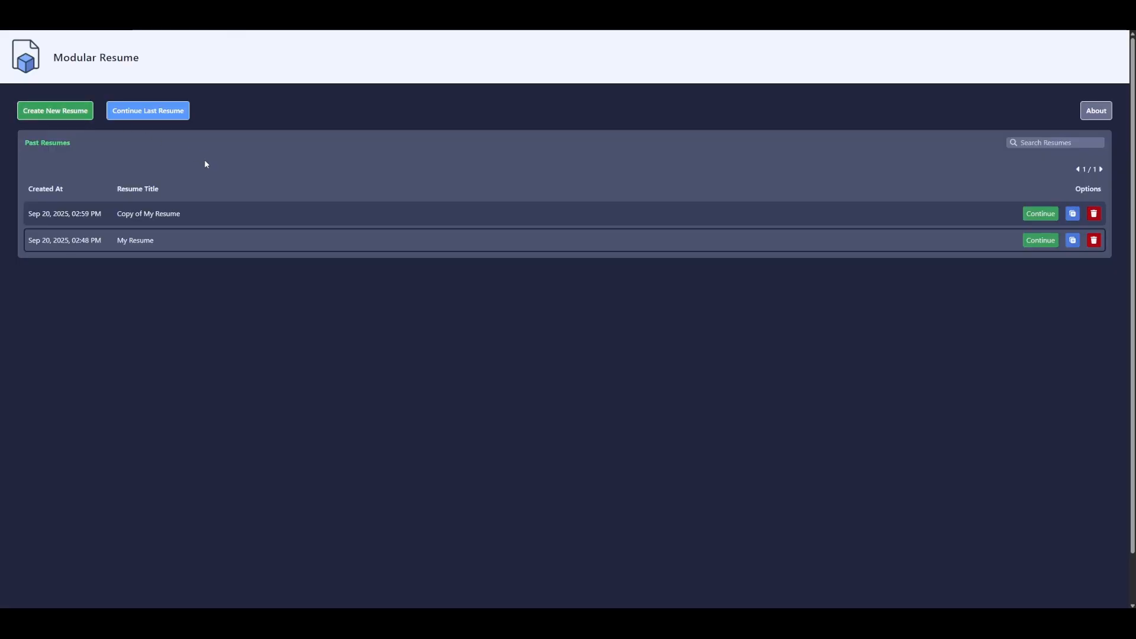
pyautogui.click(1045, 240)
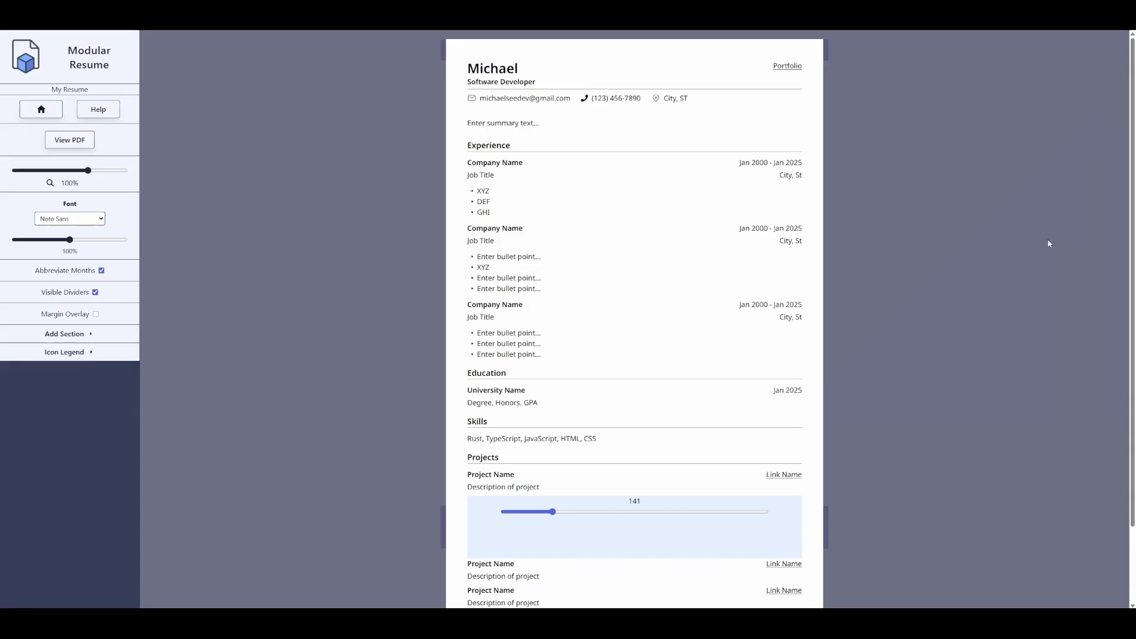
pyautogui.doubleClick(499, 190)
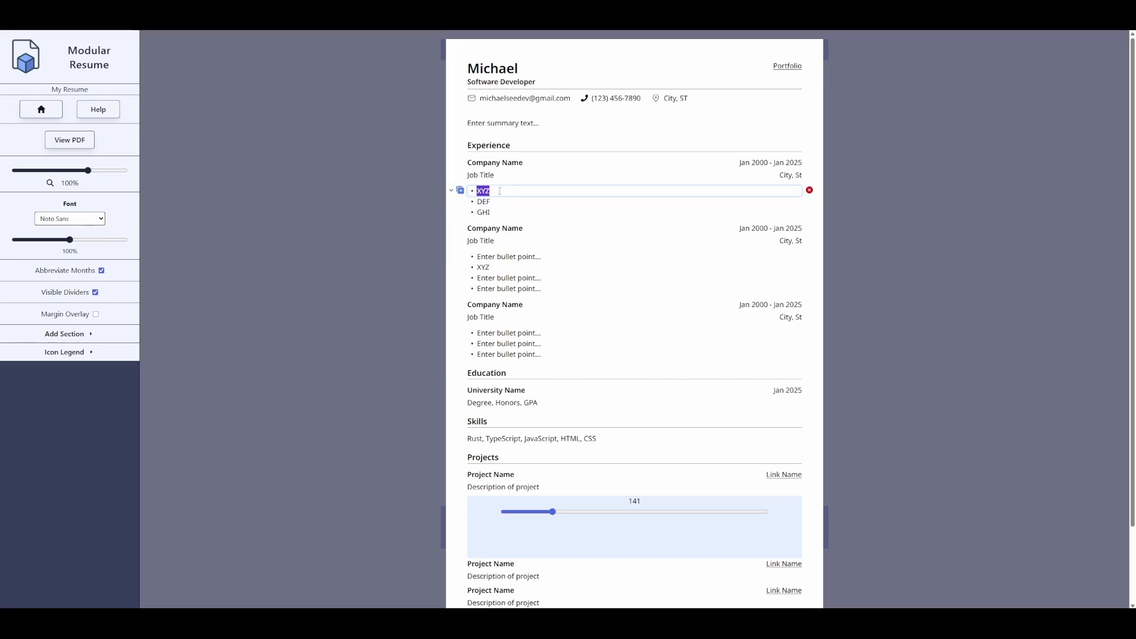
pyautogui.click(406, 188)
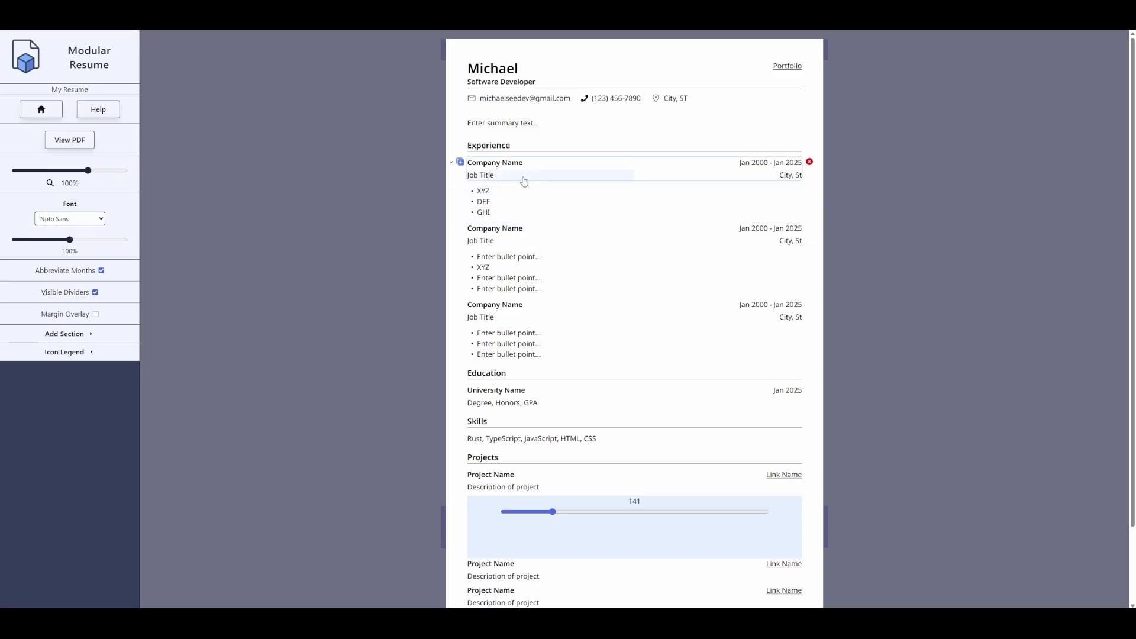
pyautogui.doubleClick(506, 191)
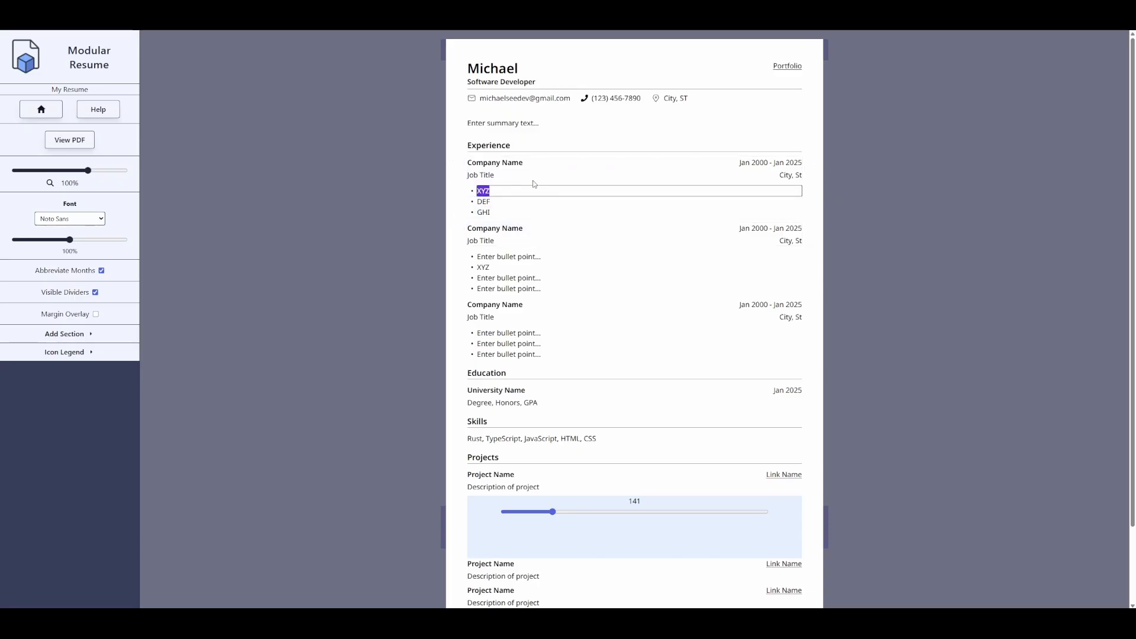
pyautogui.write('123')
pyautogui.press('Return')
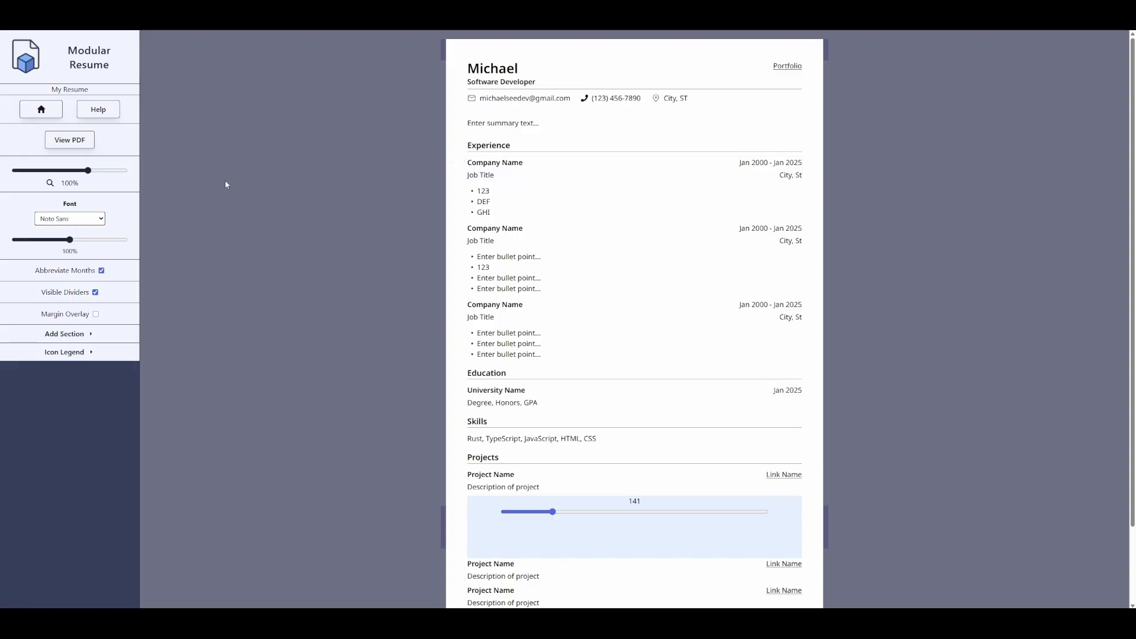
# - In Copy of My Resume, move the name header to the top and retitle it Frontend Software Dev
pyautogui.click(41, 109)
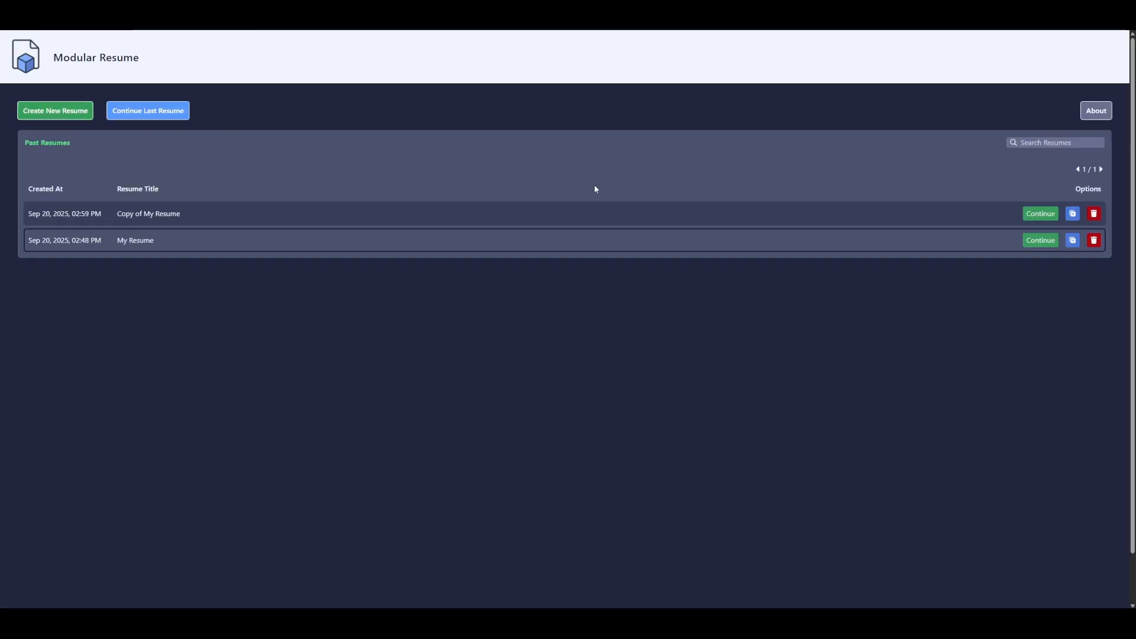
pyautogui.click(1043, 221)
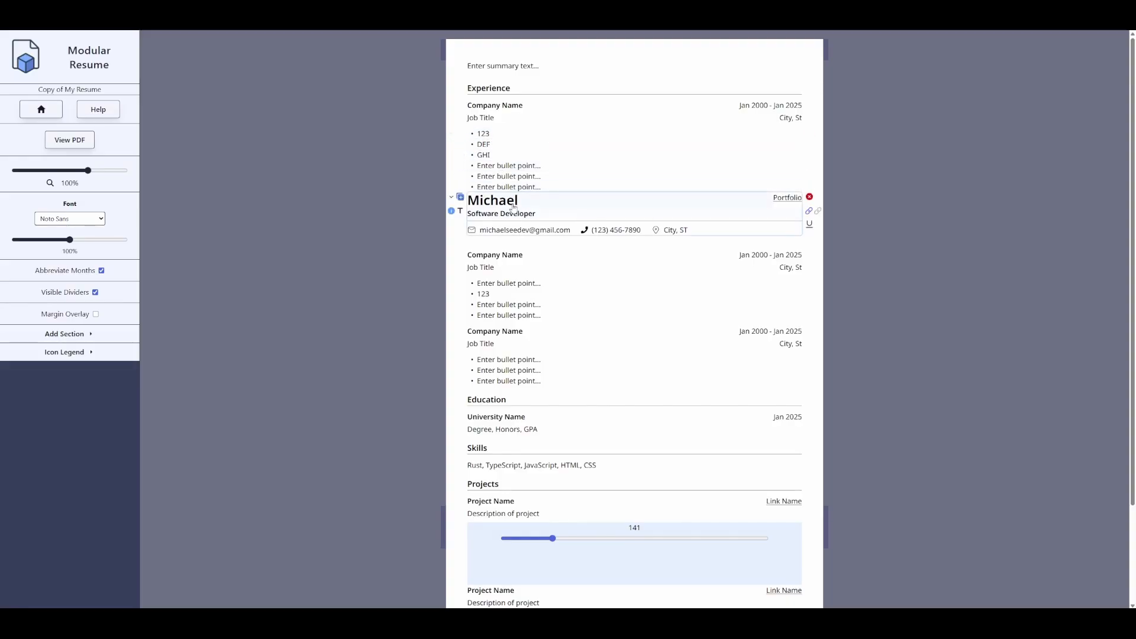
pyautogui.moveTo(508, 201); pyautogui.dragTo(524, 65)
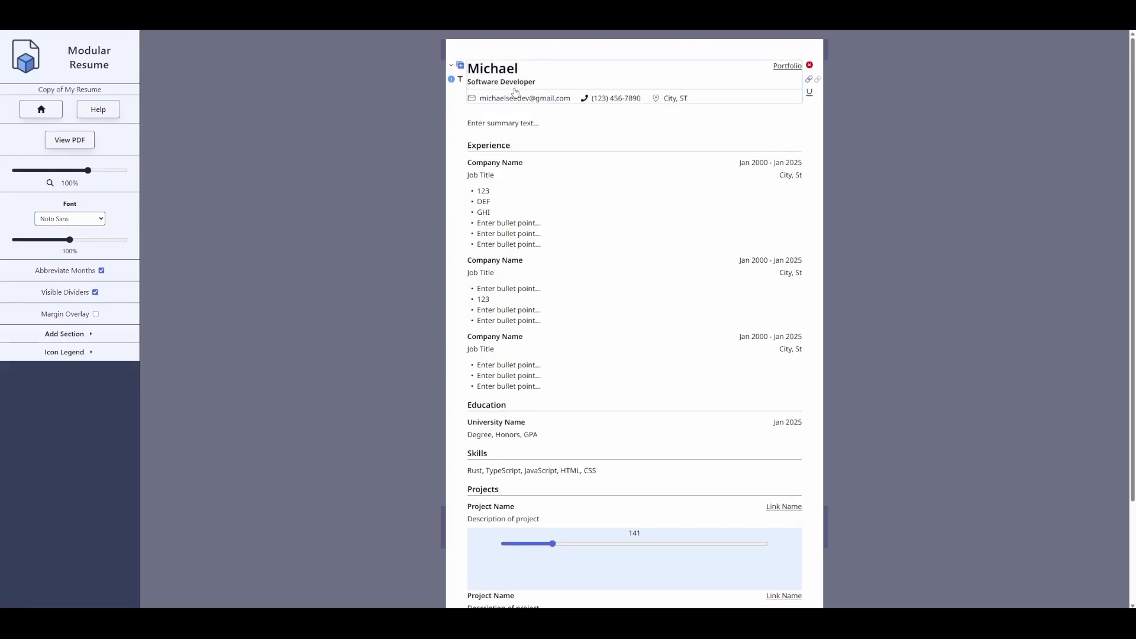
pyautogui.tripleClick(534, 82)
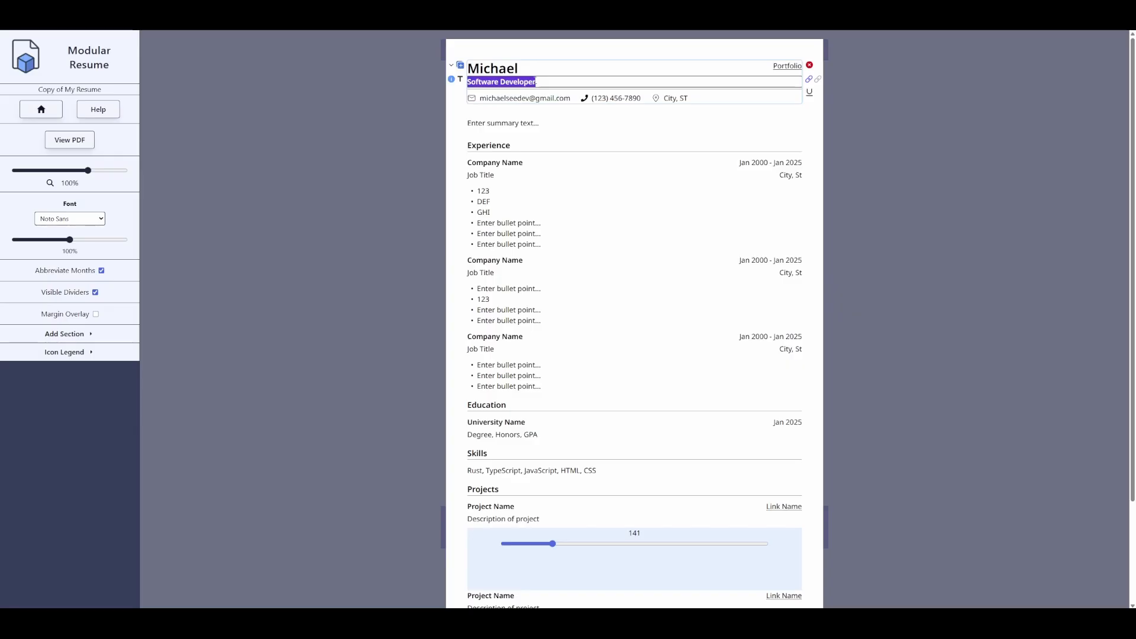
pyautogui.write('Frontend Softwar')
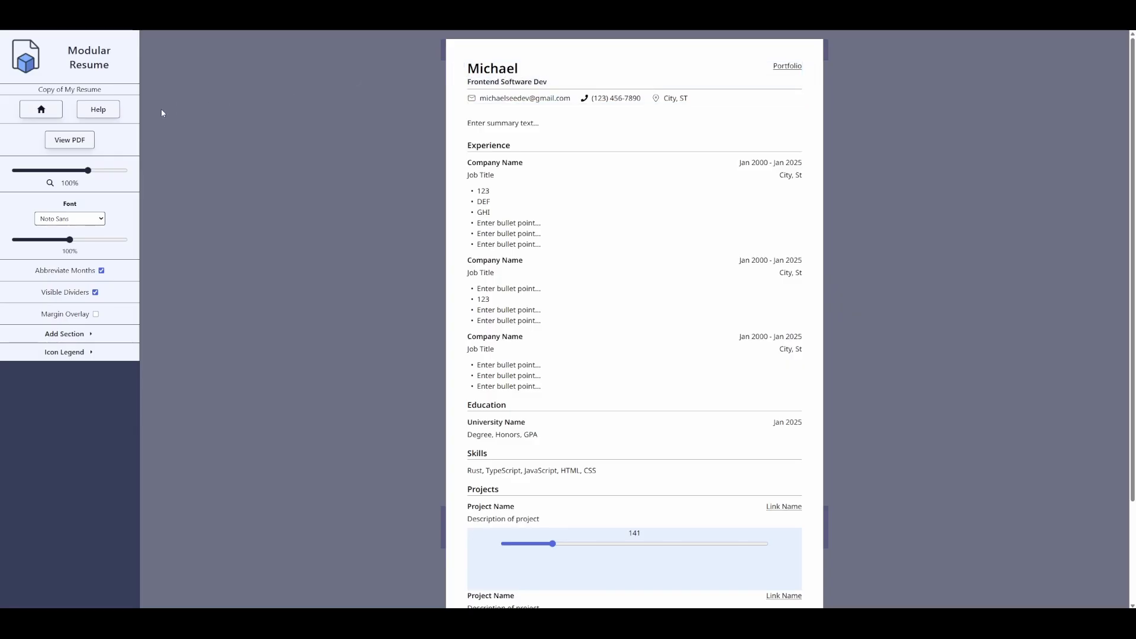
pyautogui.click(40, 109)
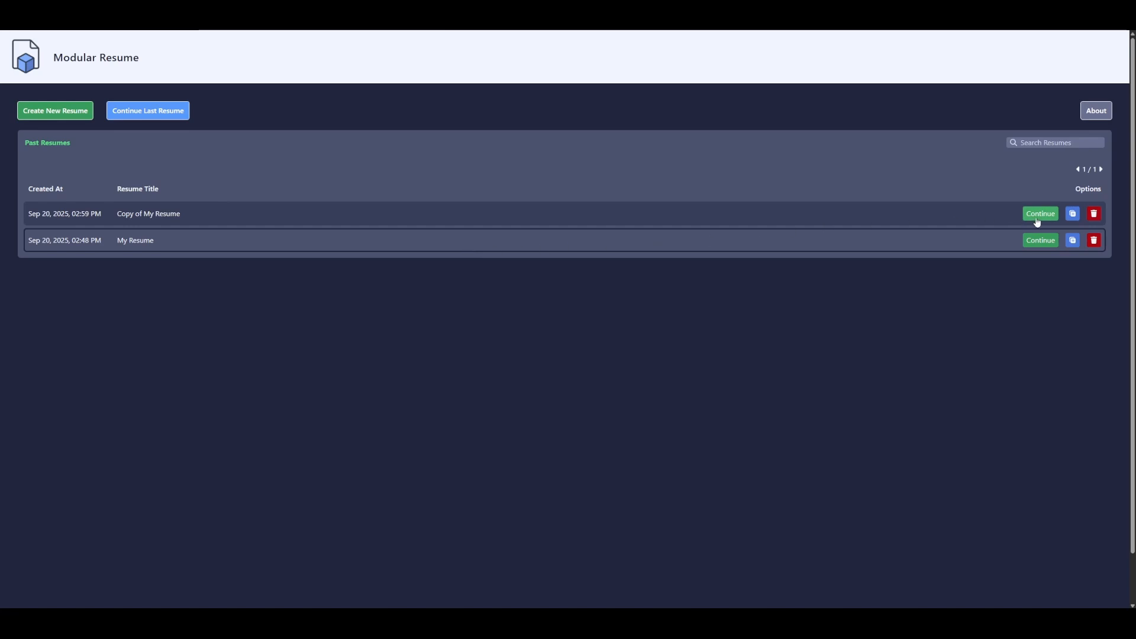
# - Open My Resume and replace the summary with 'This is a summary' and 'This is an indent'
pyautogui.click(1041, 240)
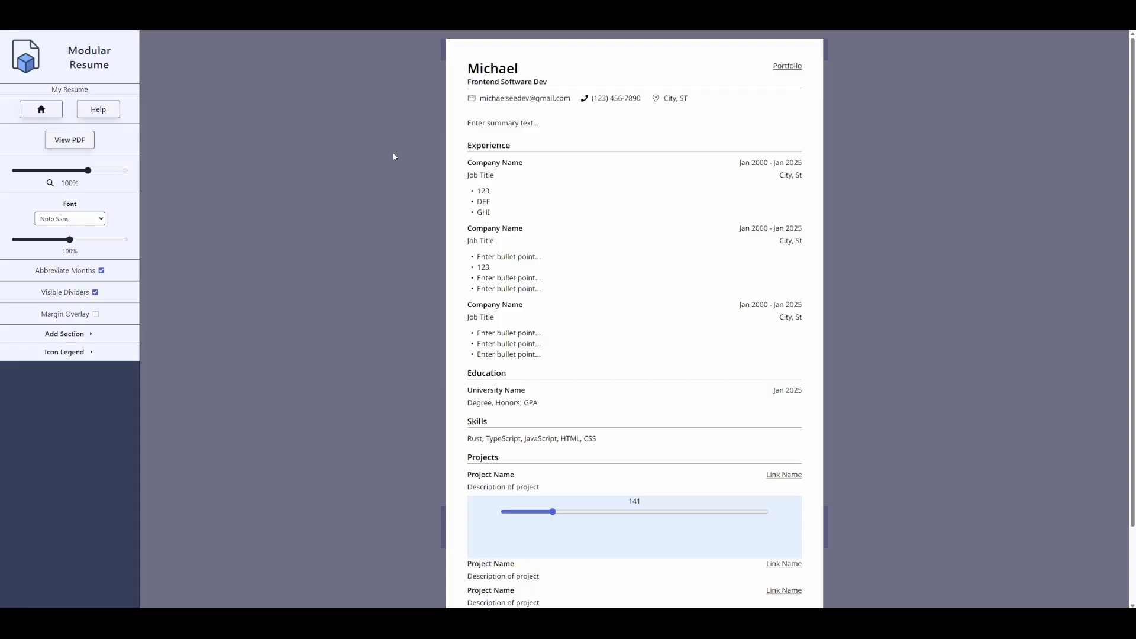
pyautogui.click(43, 109)
pyautogui.click(1040, 240)
pyautogui.click(527, 124)
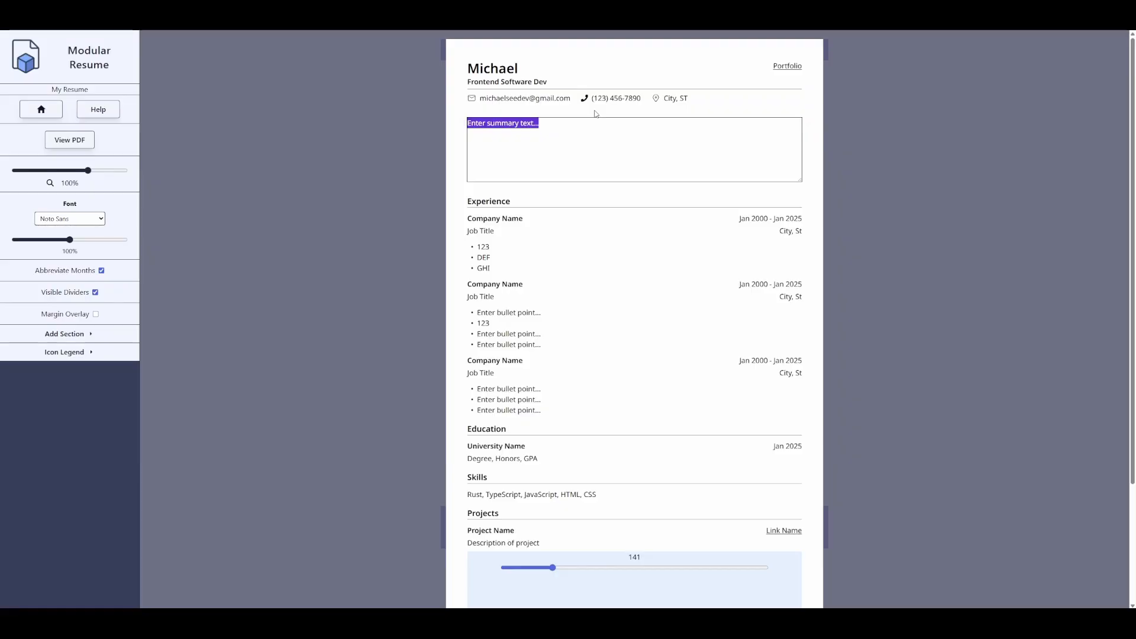
pyautogui.press('BackSpace')
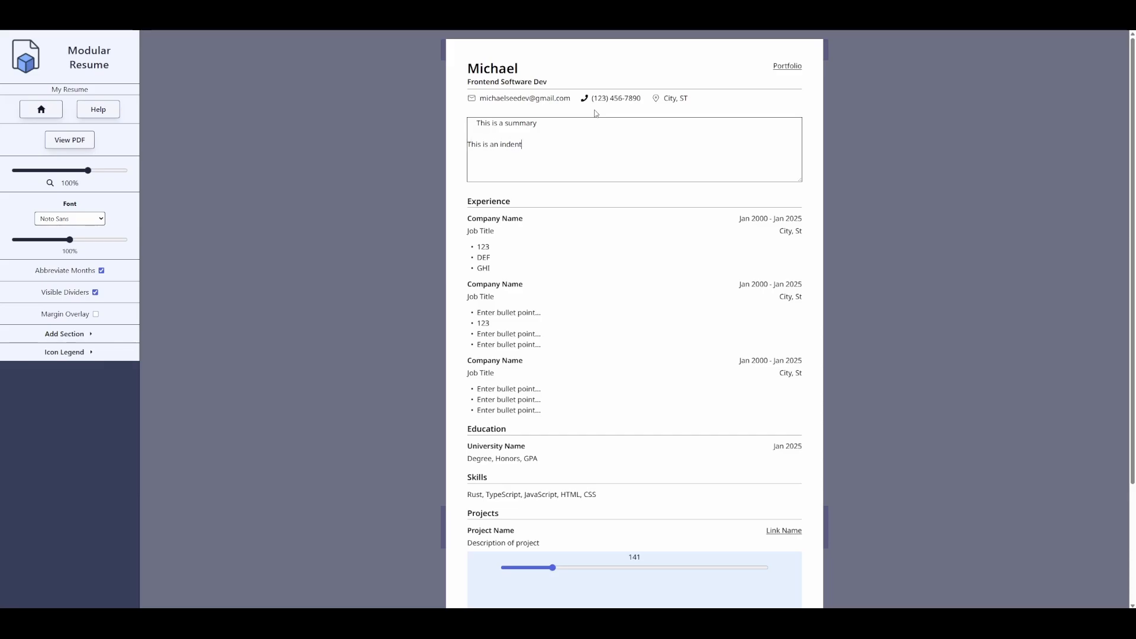
pyautogui.click(596, 113)
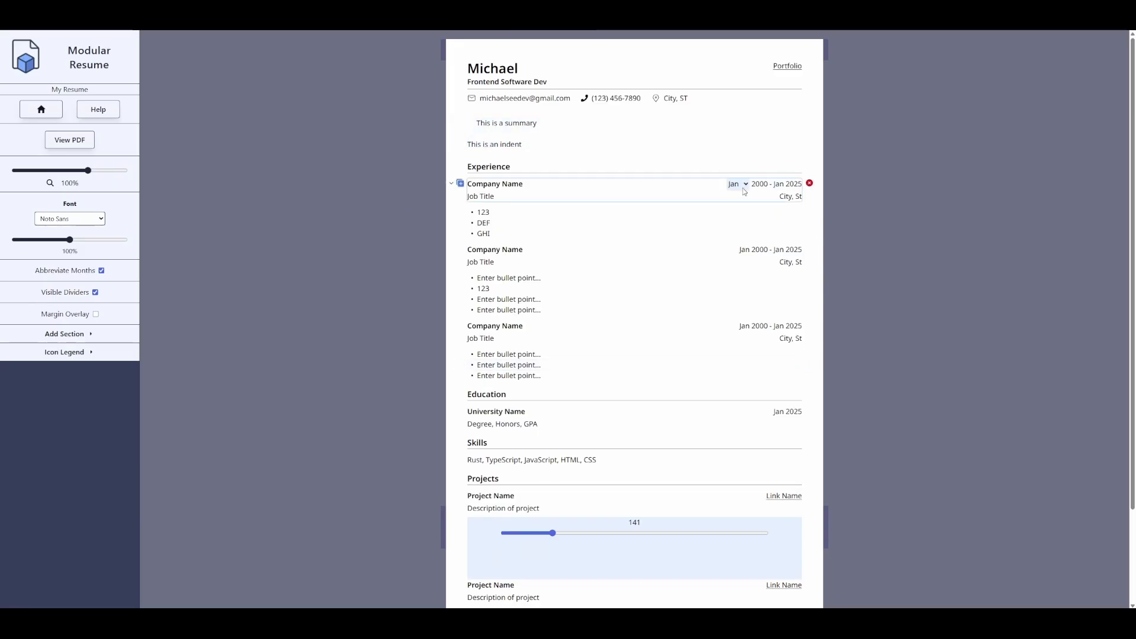
# - Set the first job's start date to Jul 2016
pyautogui.click(739, 188)
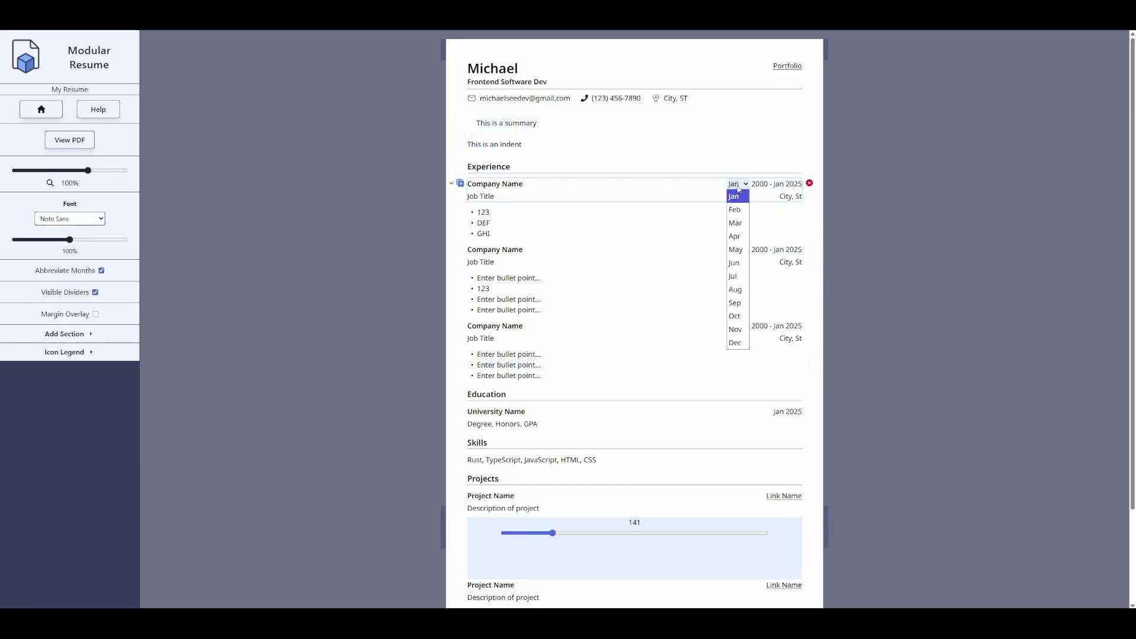
pyautogui.click(738, 277)
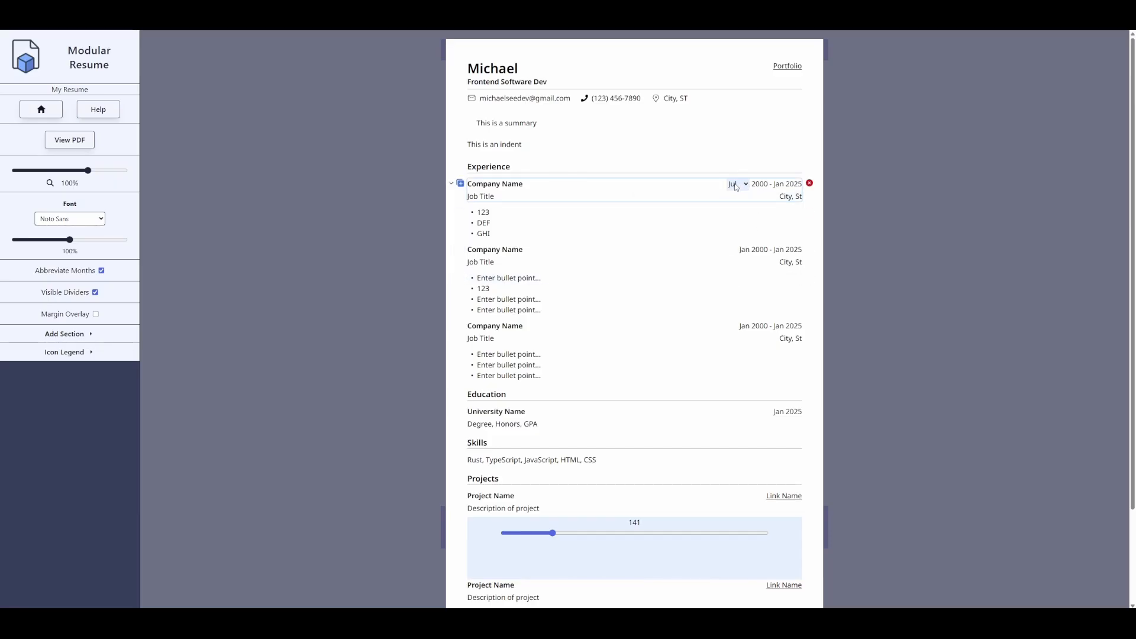
pyautogui.doubleClick(759, 184)
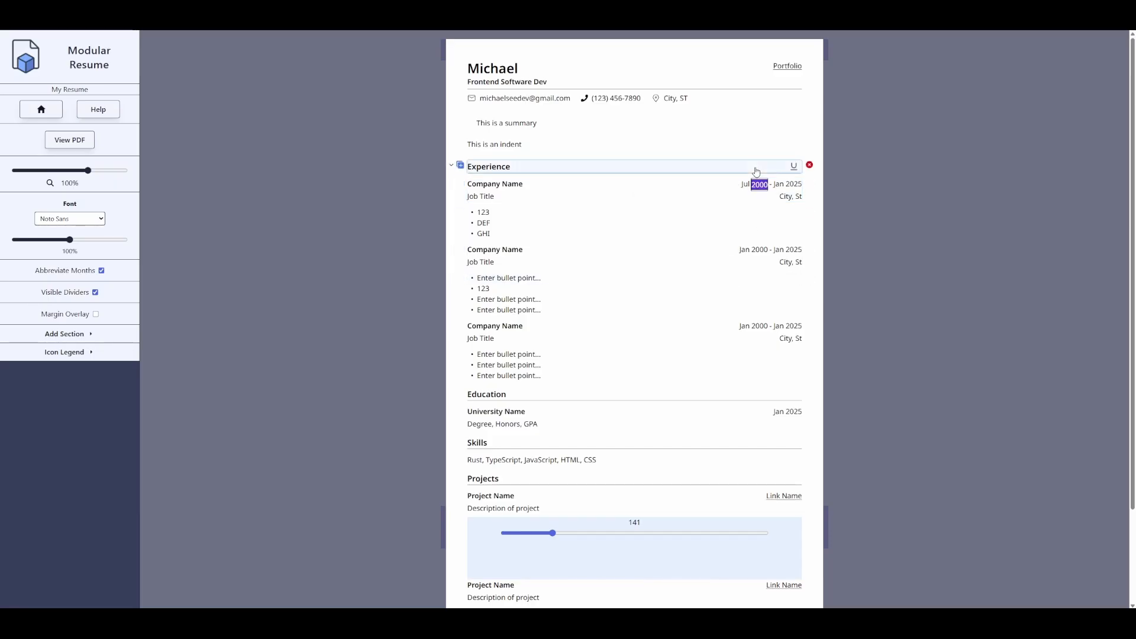
pyautogui.write('2016')
# - Set the first job's end date to May 2024
pyautogui.click(777, 185)
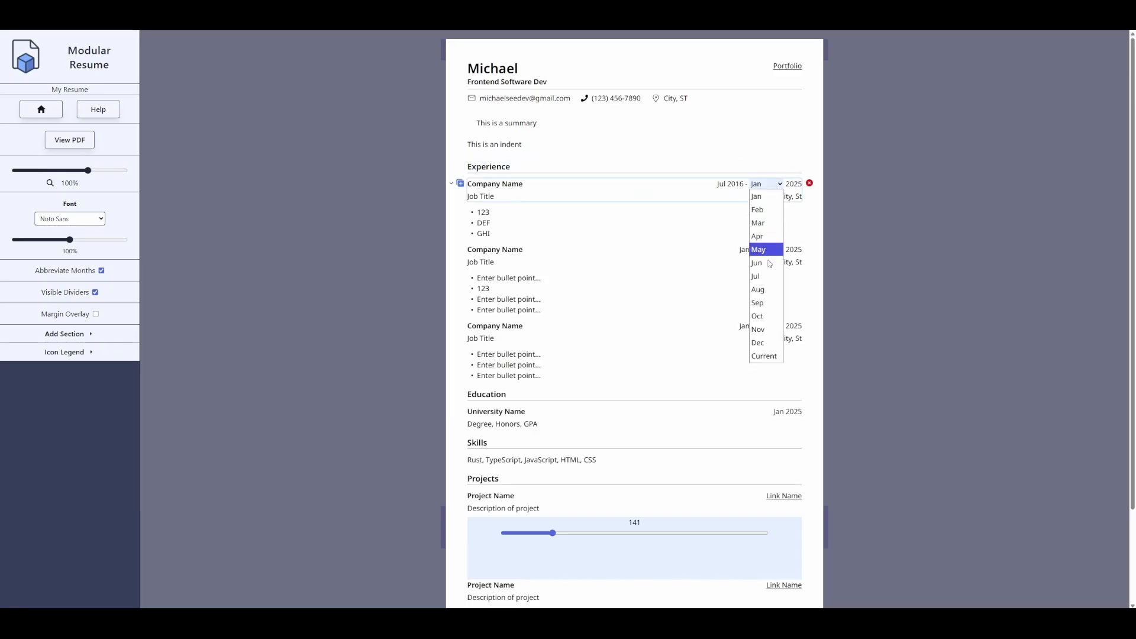
pyautogui.click(787, 338)
pyautogui.click(776, 186)
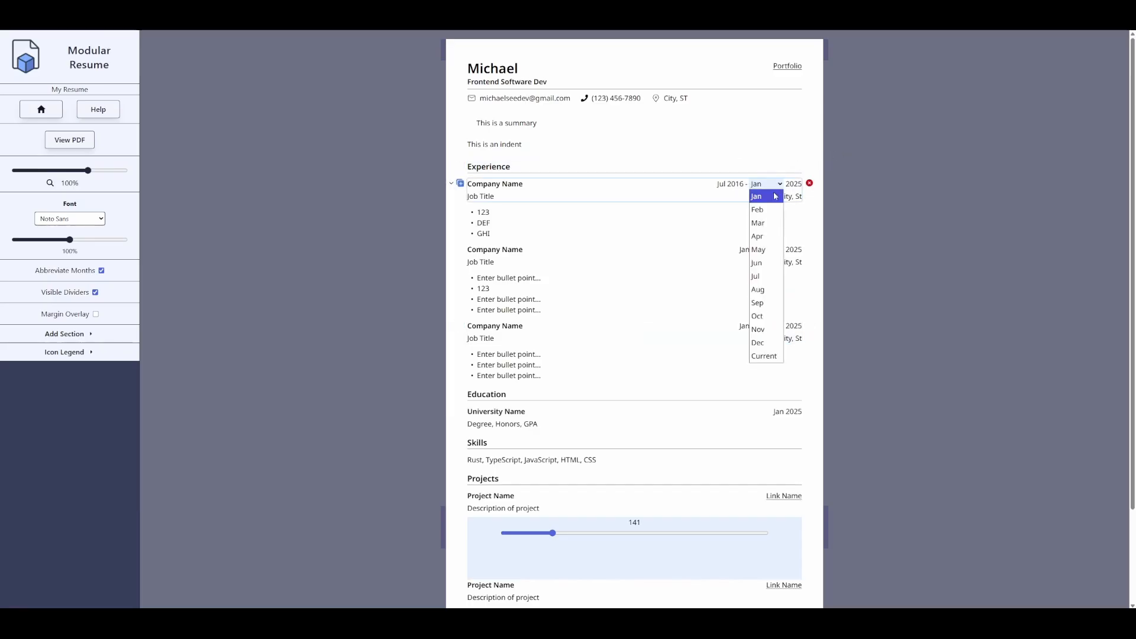
pyautogui.click(759, 357)
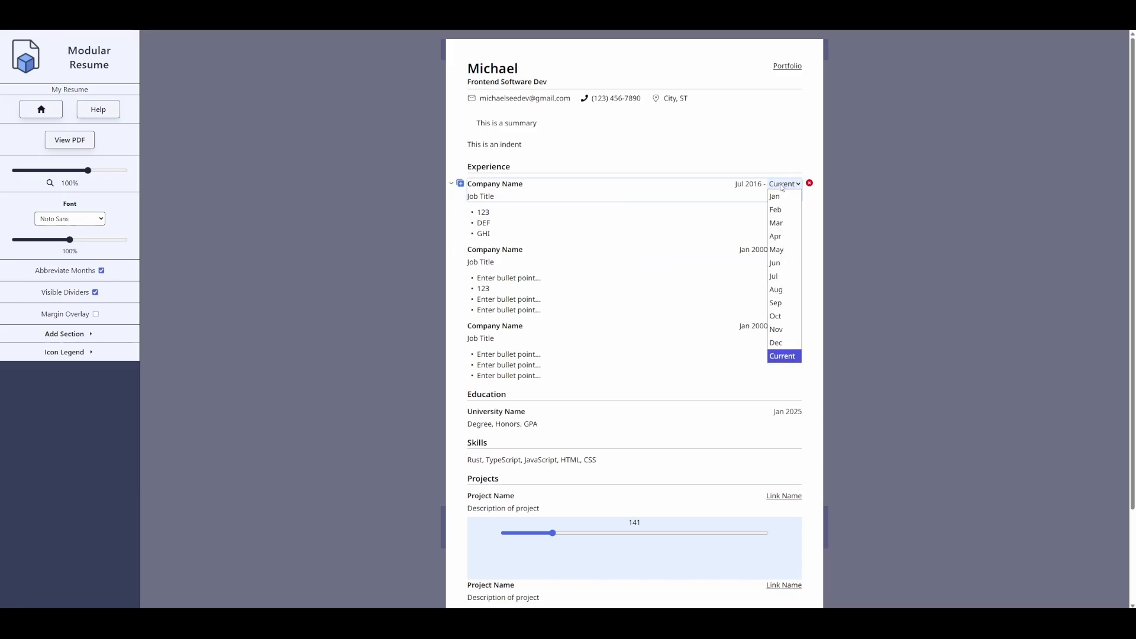
pyautogui.click(777, 250)
pyautogui.click(778, 186)
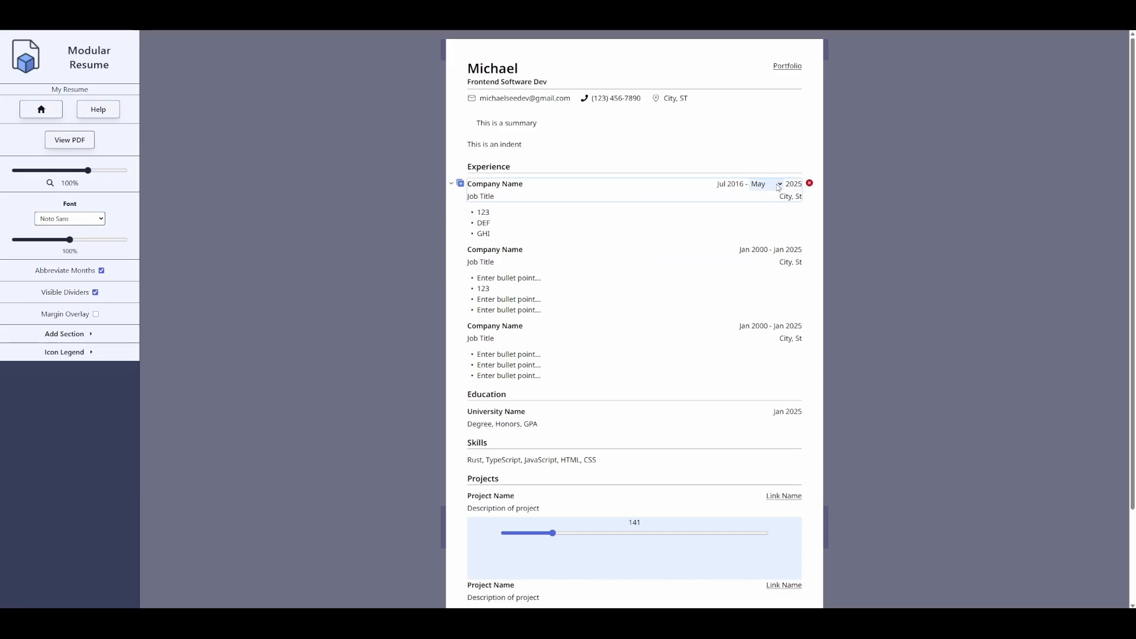
pyautogui.press('Tab')
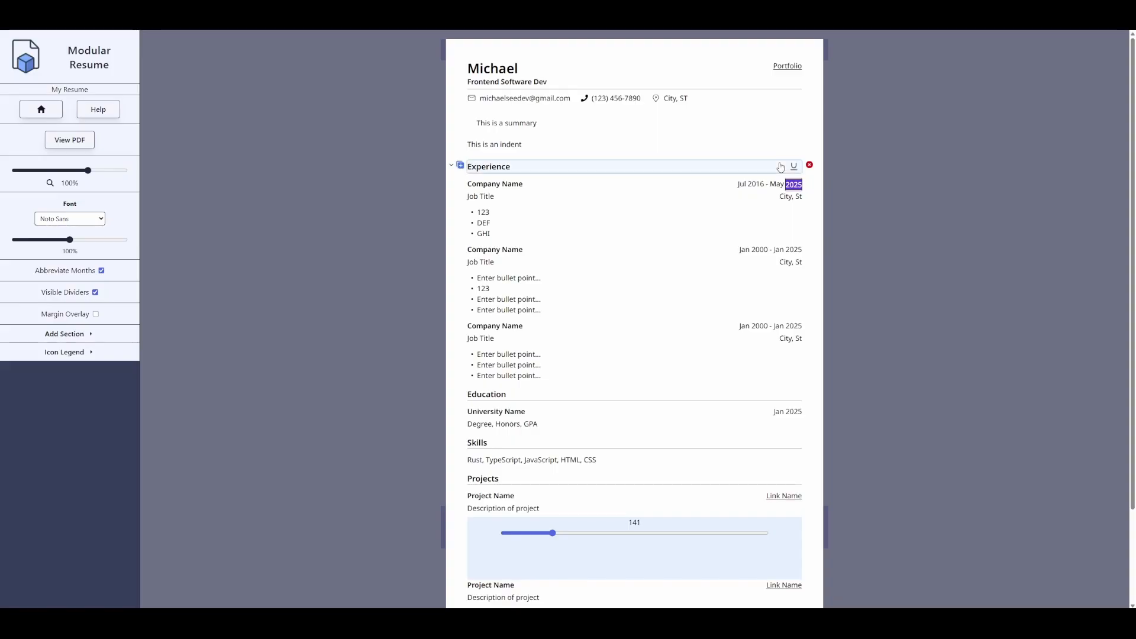
pyautogui.write('2024')
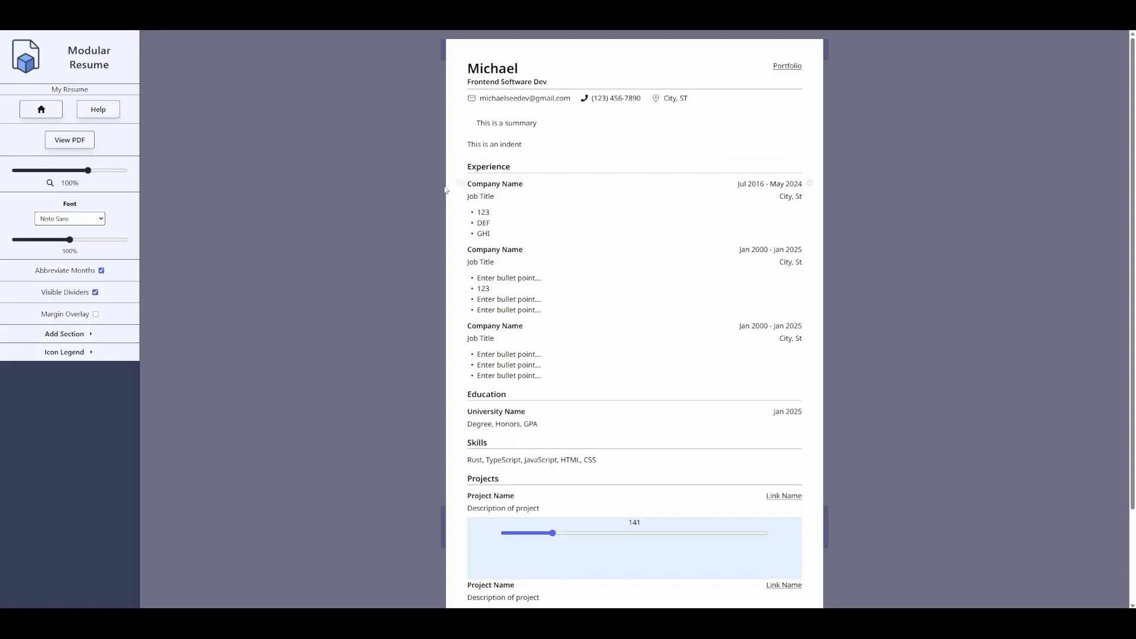
# - Add two header blocks and give the first a new name with profession Software Dev
pyautogui.doubleClick(460, 65)
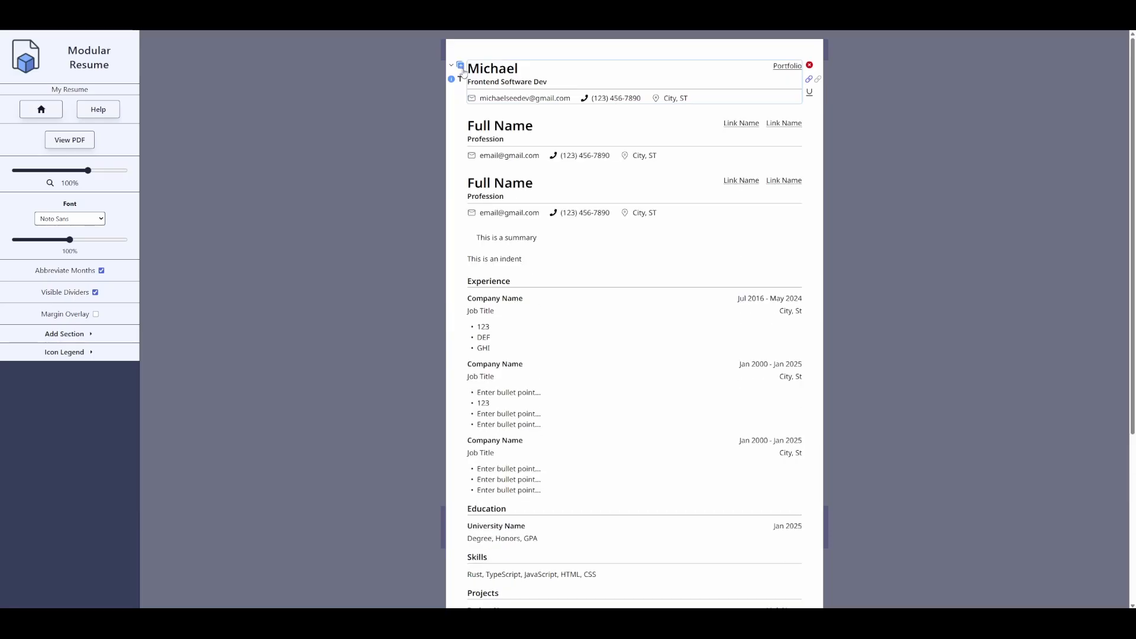
pyautogui.tripleClick(521, 127)
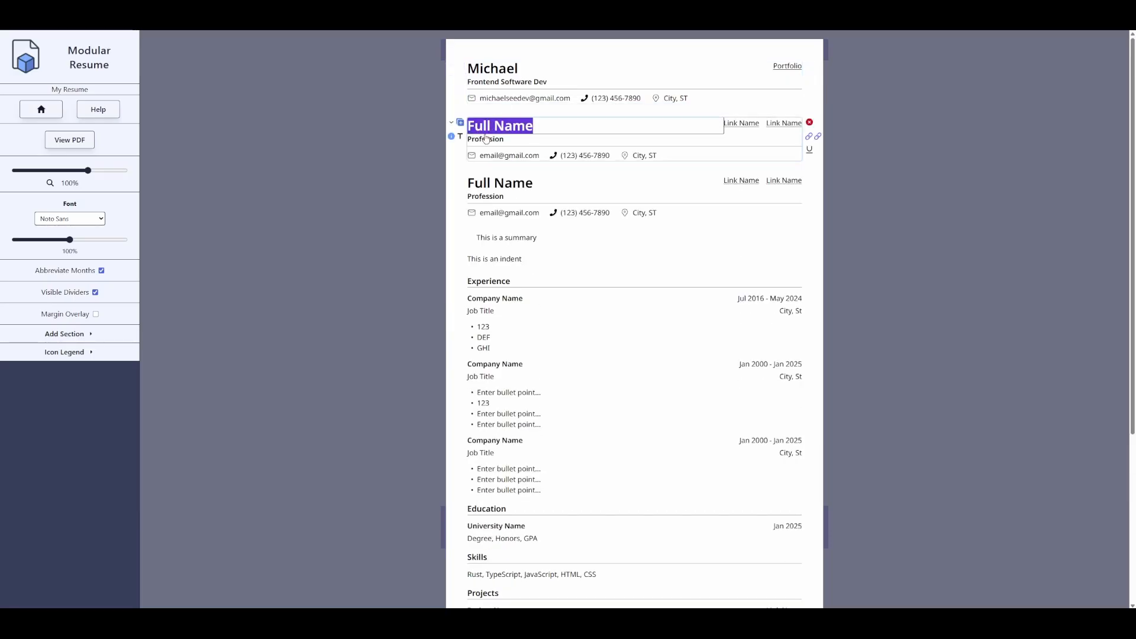
pyautogui.write('Bob')
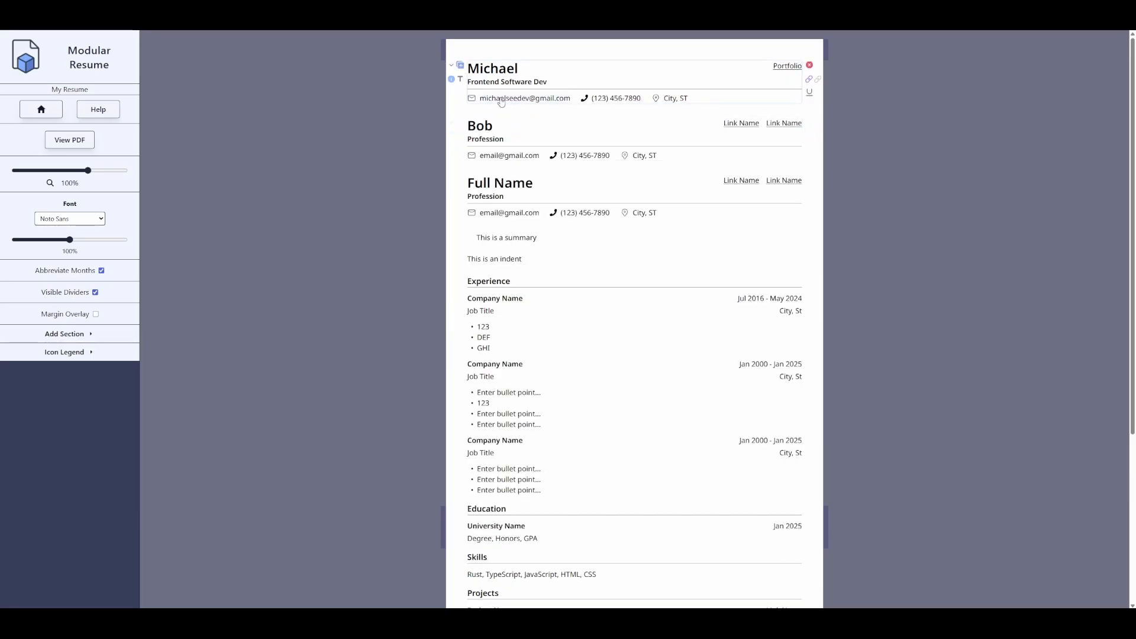
pyautogui.doubleClick(505, 141)
pyautogui.write('Sof')
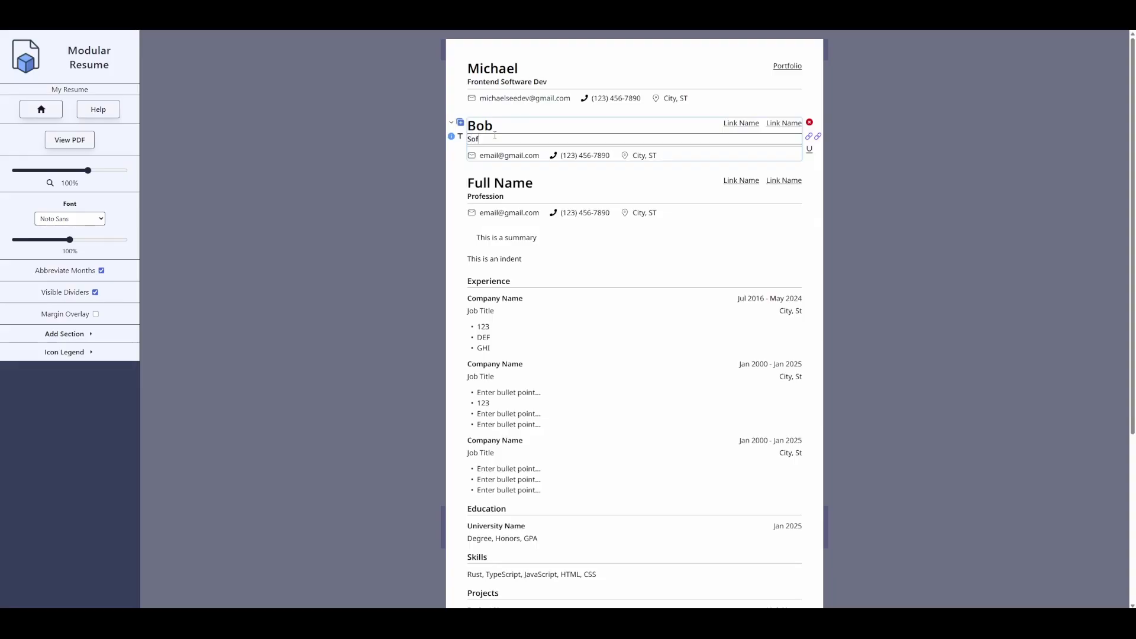
pyautogui.write('tware Dev')
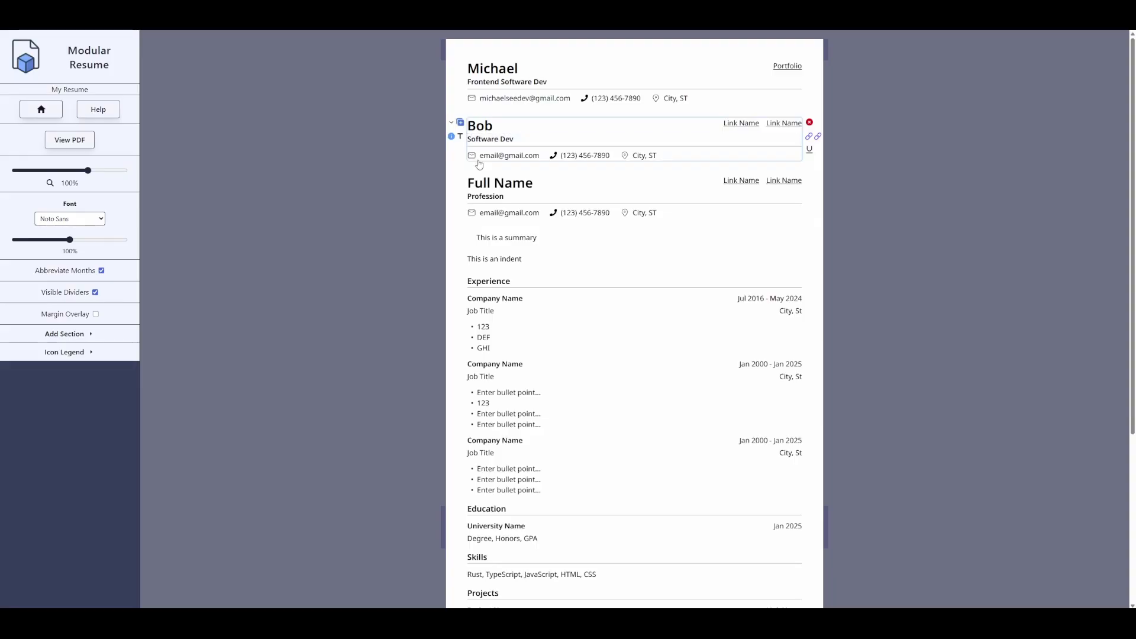
# - Give the third header a new name with profession Cat
pyautogui.click(477, 181)
pyautogui.write('Mr Whiskers')
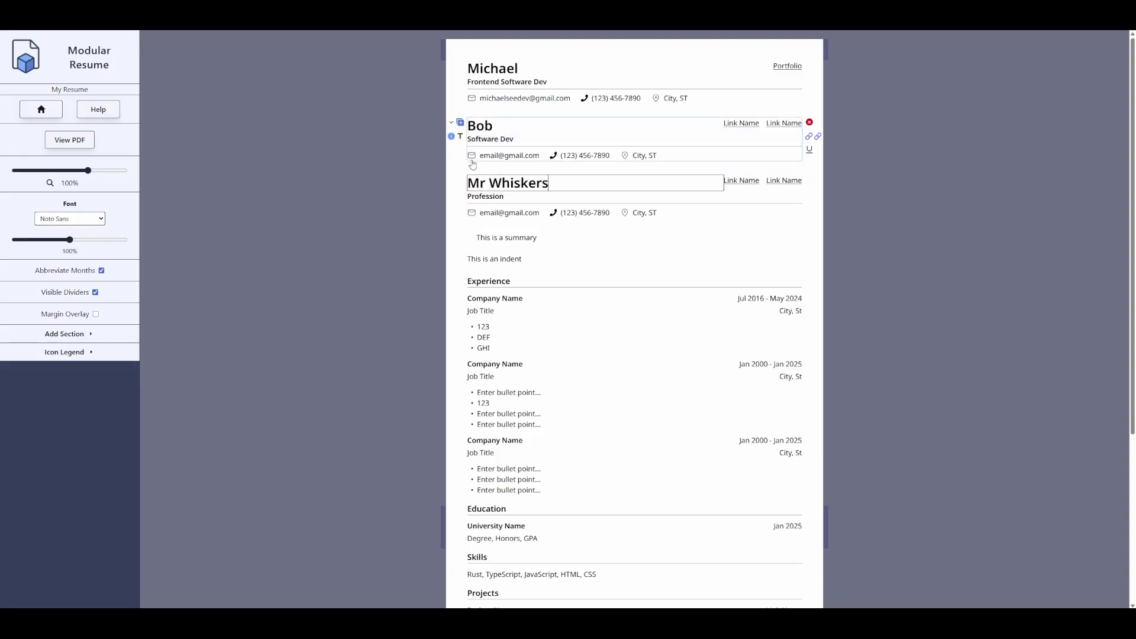
pyautogui.click(491, 195)
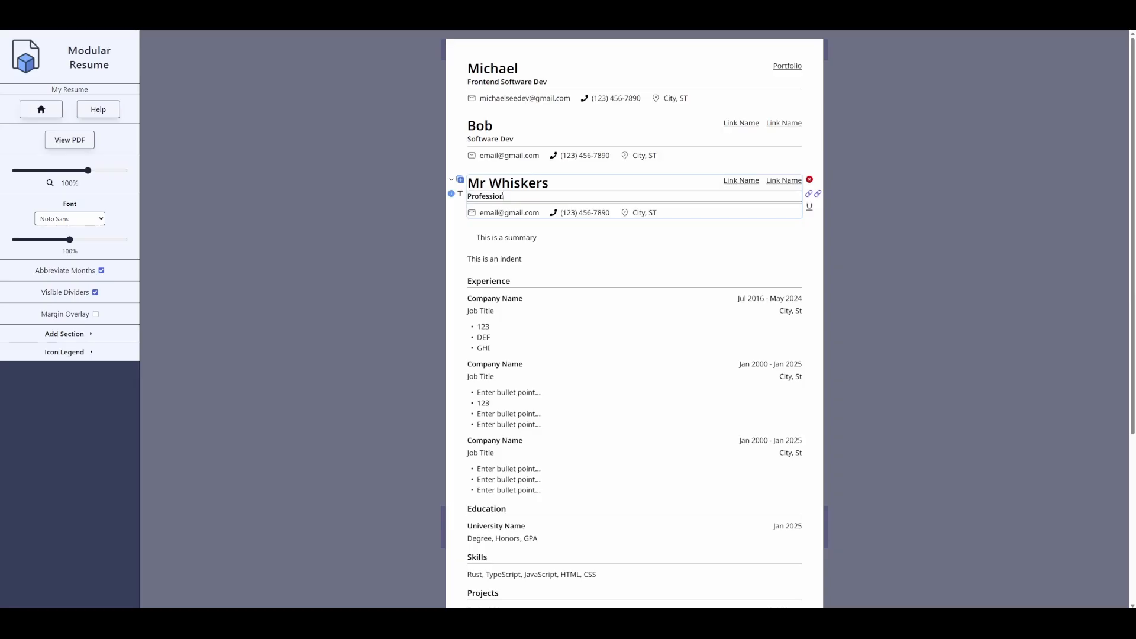
pyautogui.write('Cat')
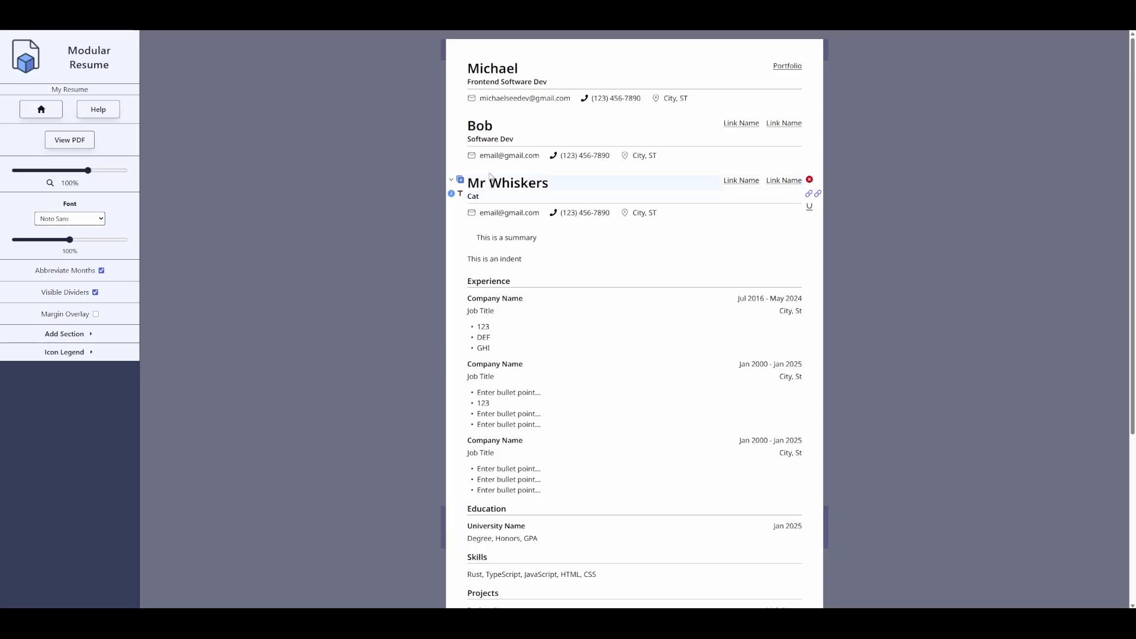
# - Open the section picker and browse the available info sections
pyautogui.click(460, 180)
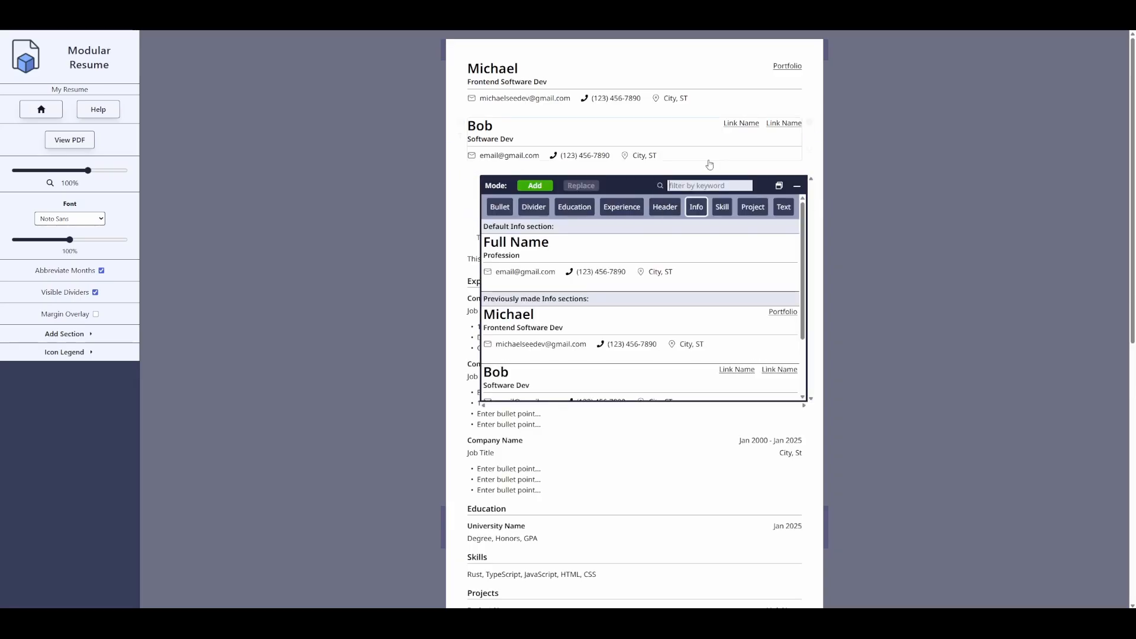
pyautogui.scroll(-2, 713, 316)
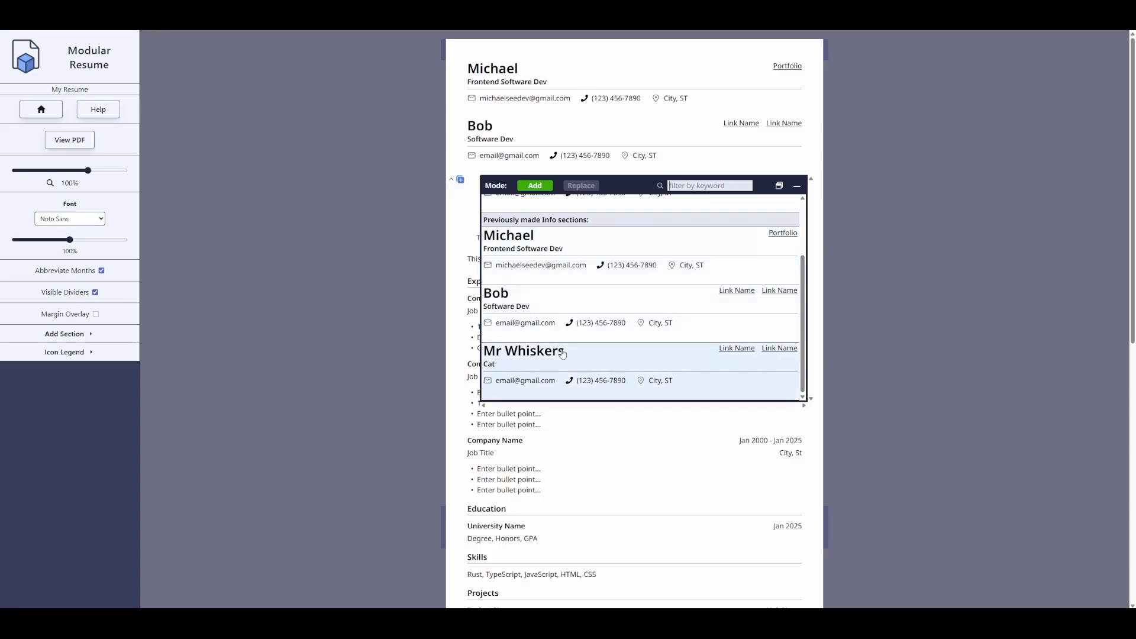
pyautogui.scroll(2, 645, 337)
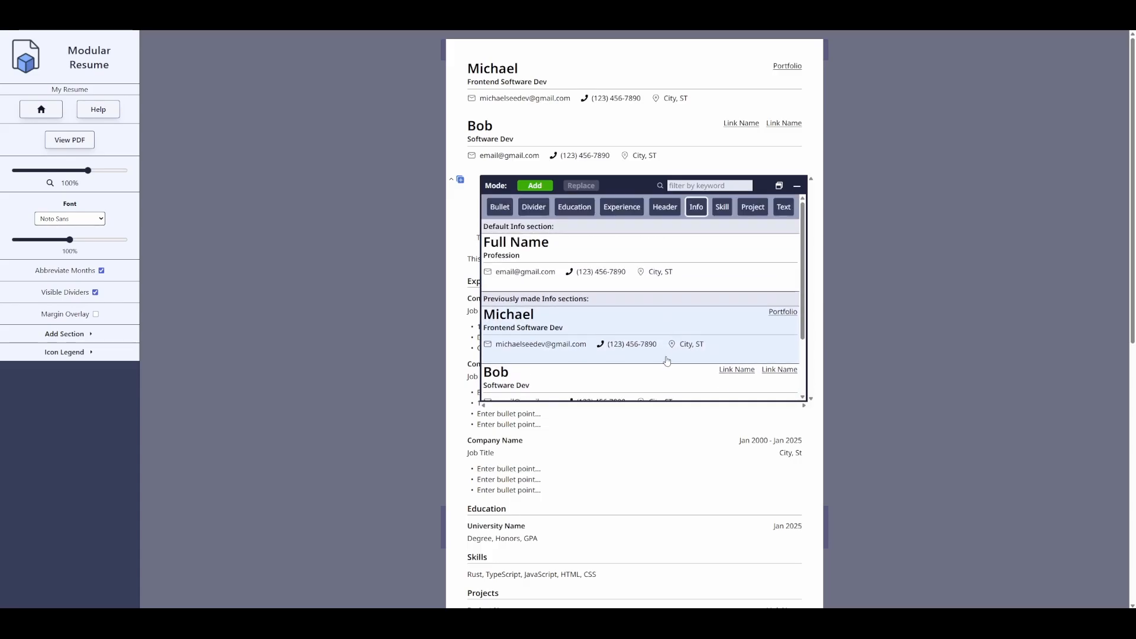
pyautogui.scroll(-2, 649, 355)
pyautogui.scroll(2, 581, 346)
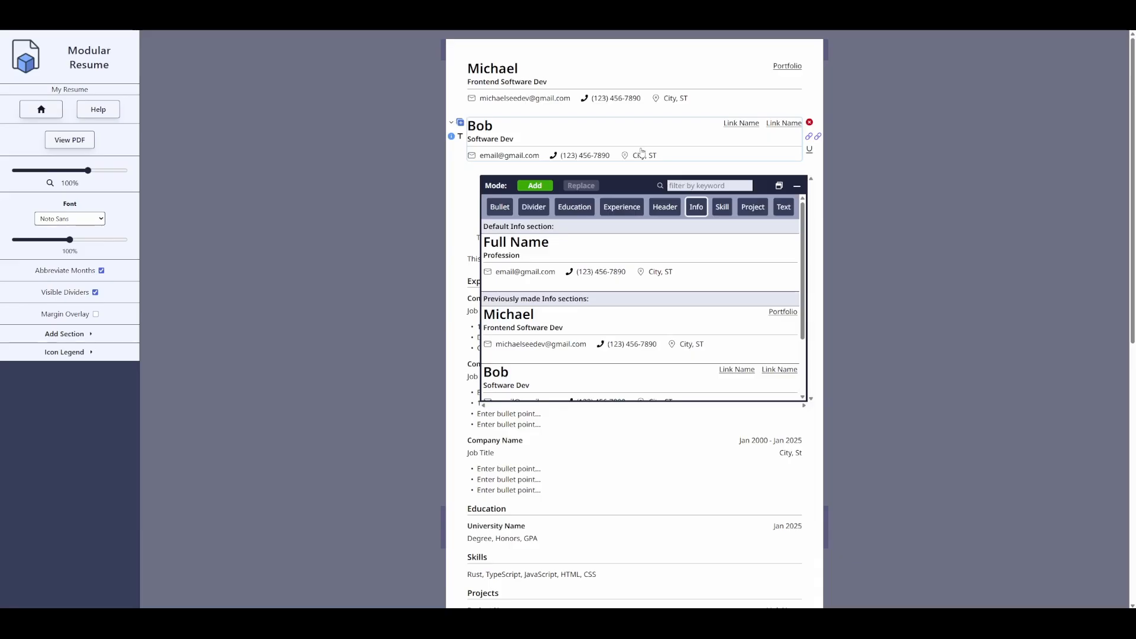
# - Try keyword filters such as 'frontend' and 'cat' in the picker, then clear the filter
pyautogui.write('frontend')
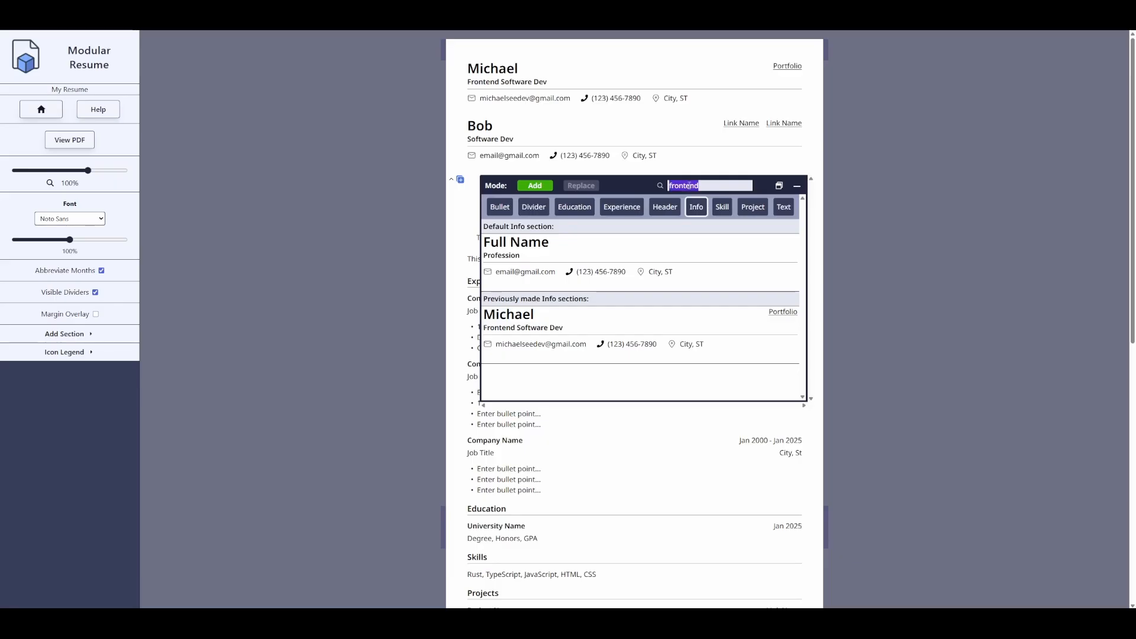
pyautogui.write('bo')
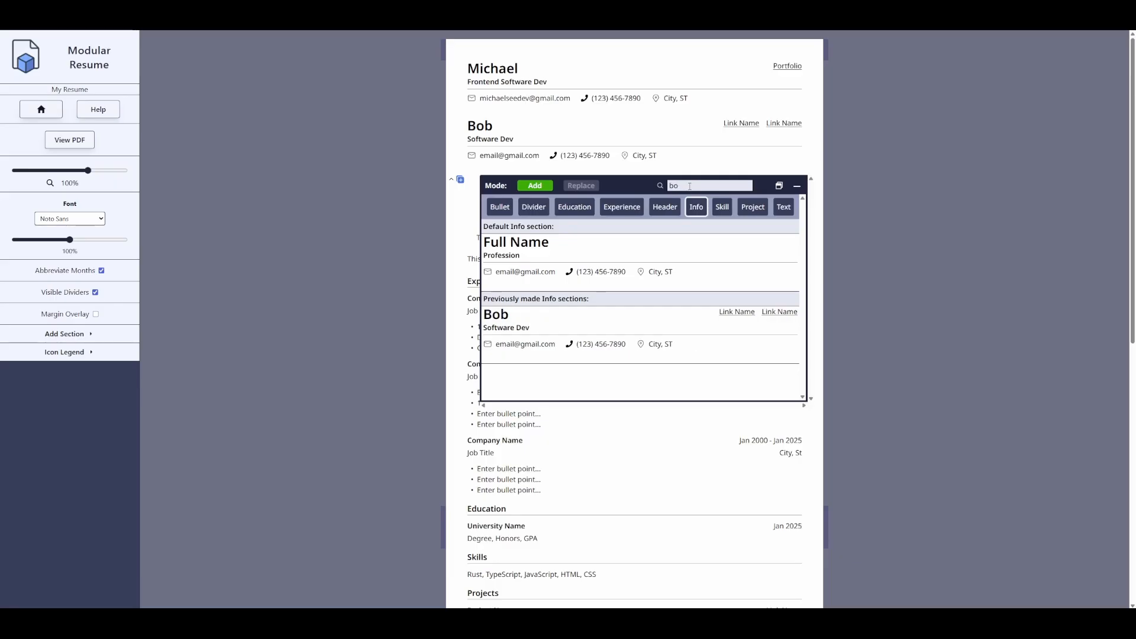
pyautogui.press('BackSpace')
pyautogui.press('BackSpace')
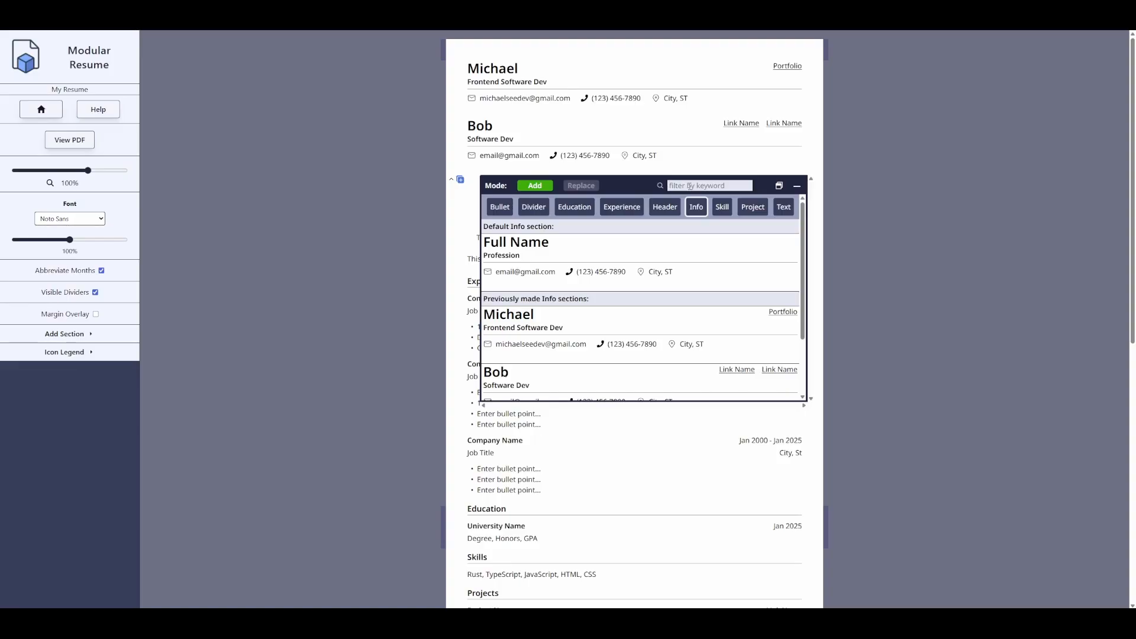
pyautogui.write('cat')
pyautogui.press('BackSpace')
pyautogui.press('BackSpace')
pyautogui.scroll(-3, 609, 330)
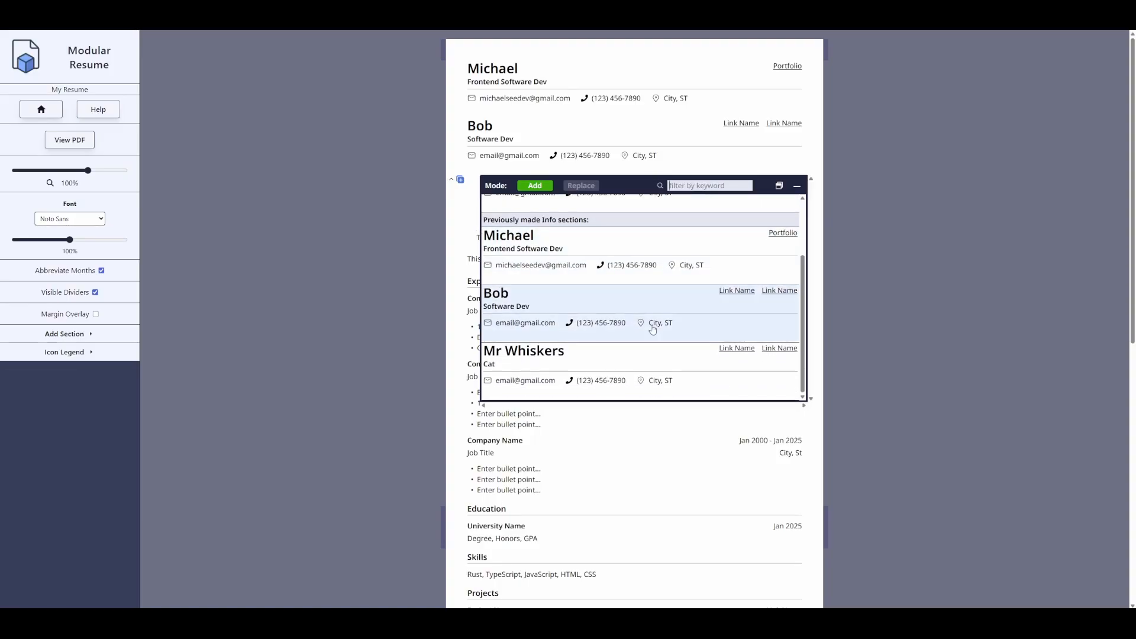
pyautogui.scroll(5, 622, 306)
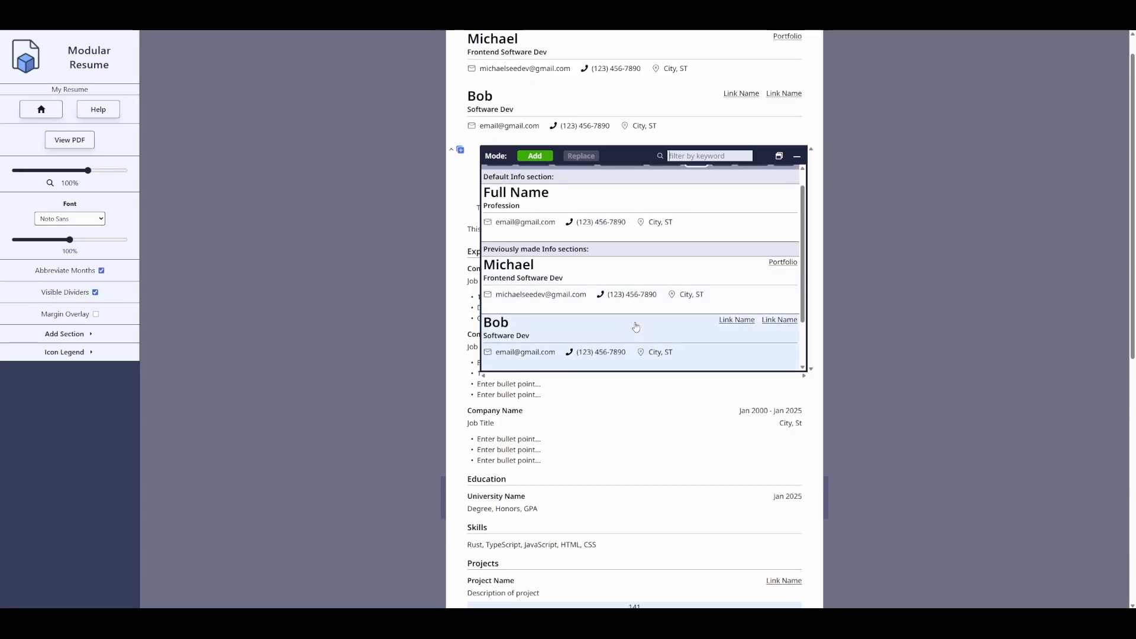
# - Close the picker and set the header locations to Anchorage, AK, and one to LA, CA
pyautogui.click(416, 275)
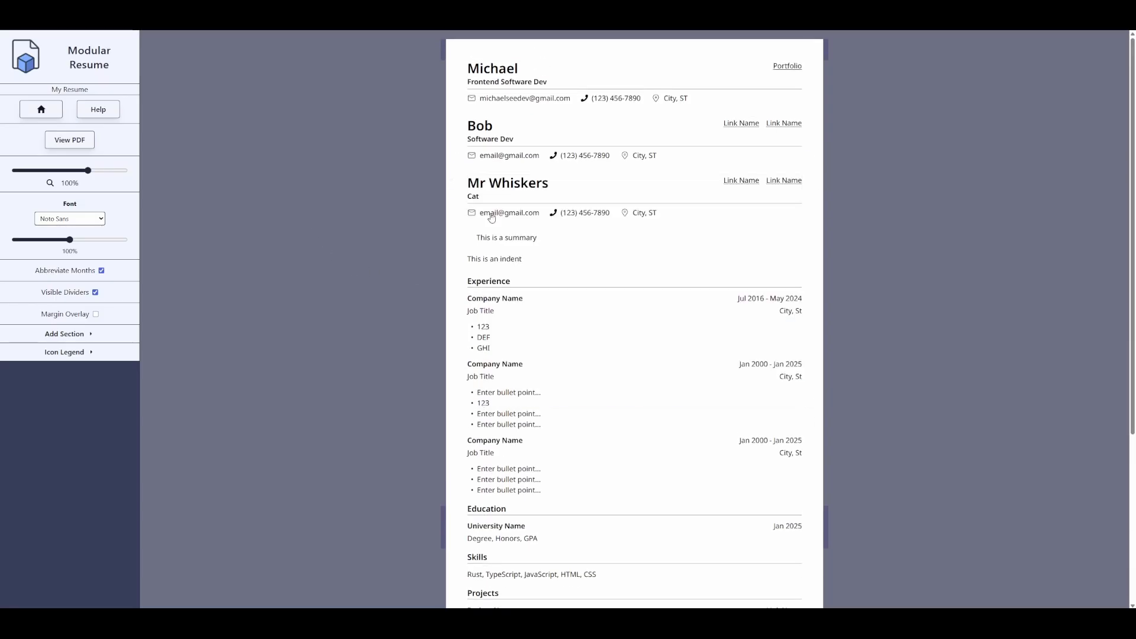
pyautogui.write('Anchorage, AK')
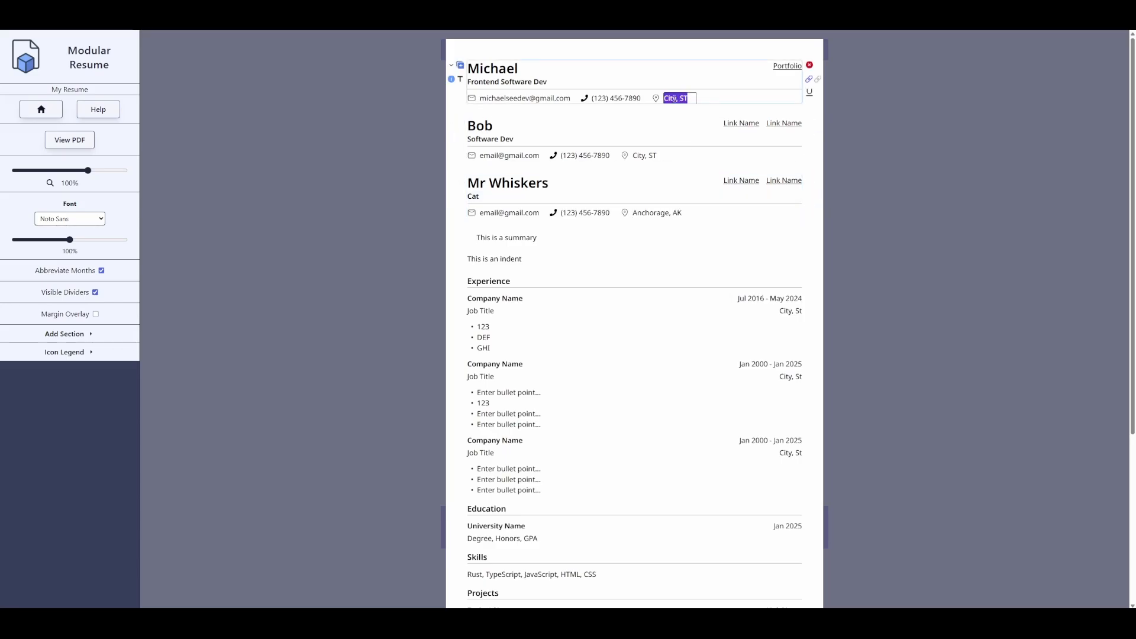
pyautogui.write('Anchorage, AK')
pyautogui.doubleClick(638, 155)
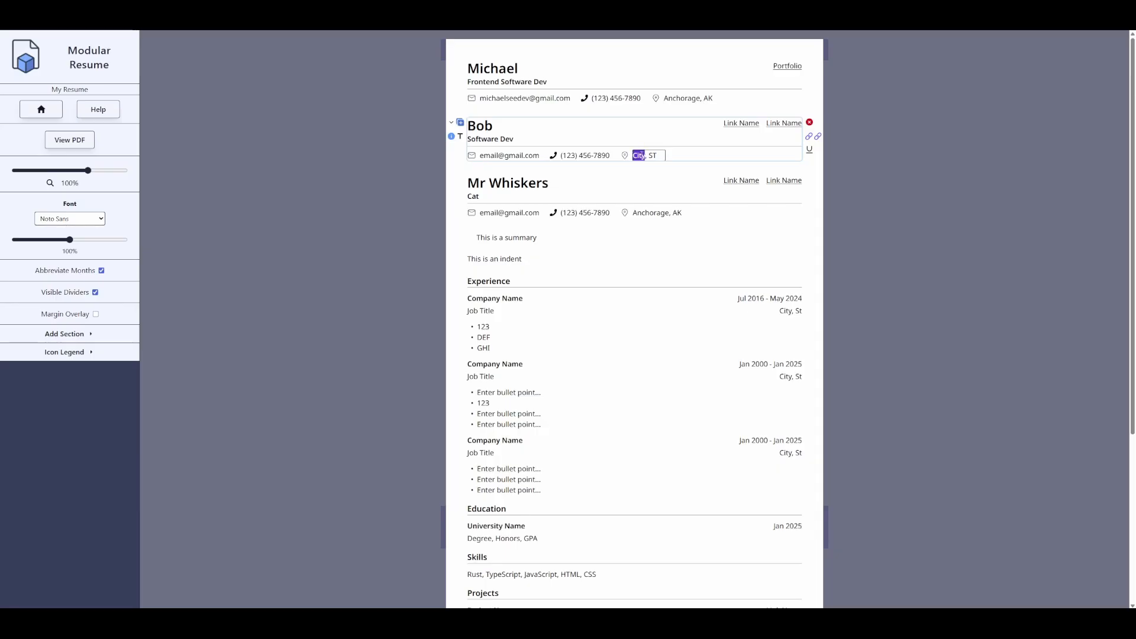
pyautogui.write('LA, CA')
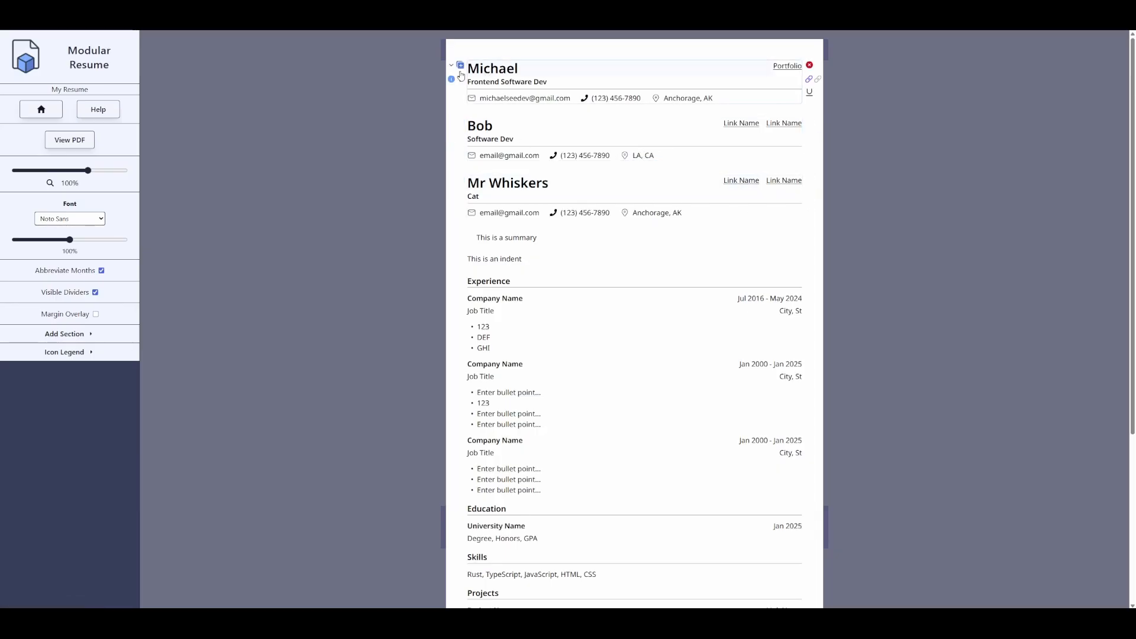
pyautogui.click(460, 65)
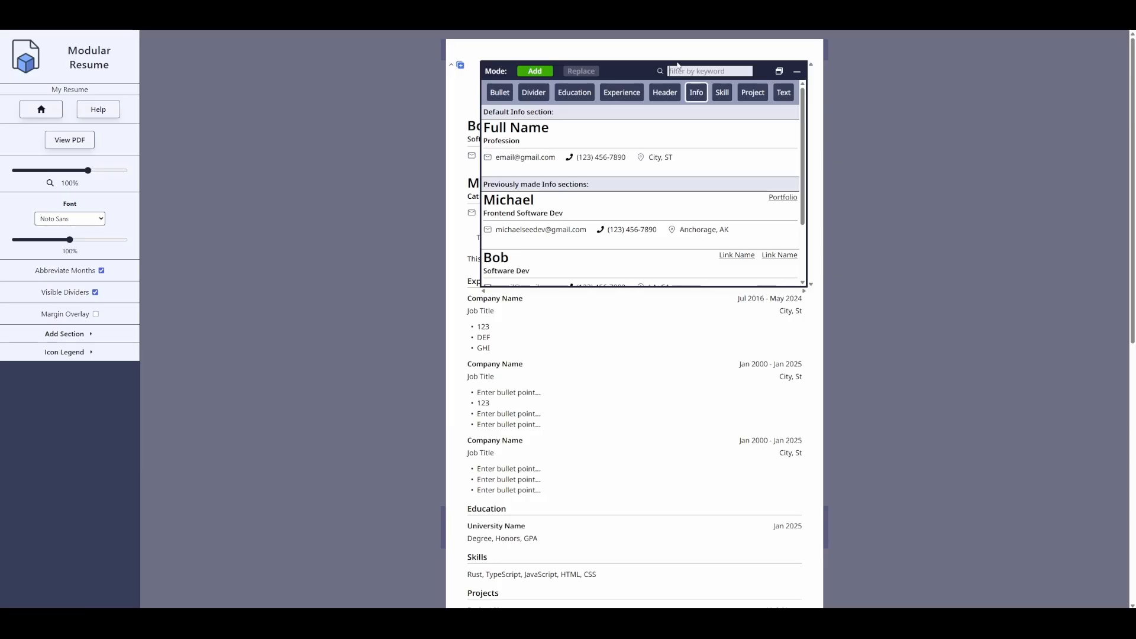
pyautogui.write('ca')
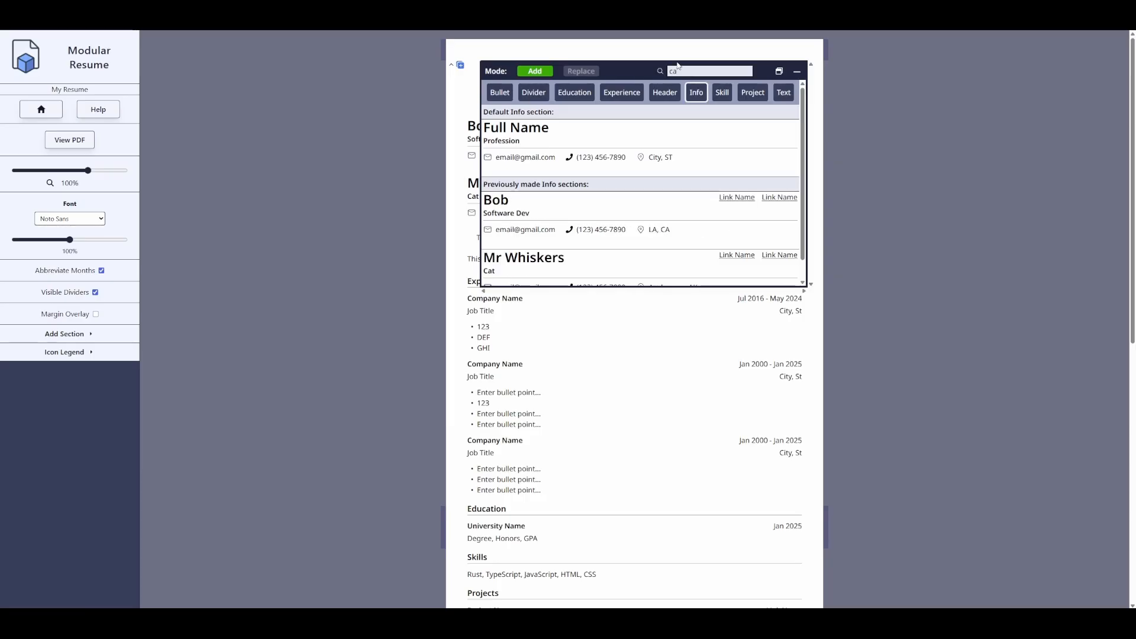
pyautogui.press('BackSpace')
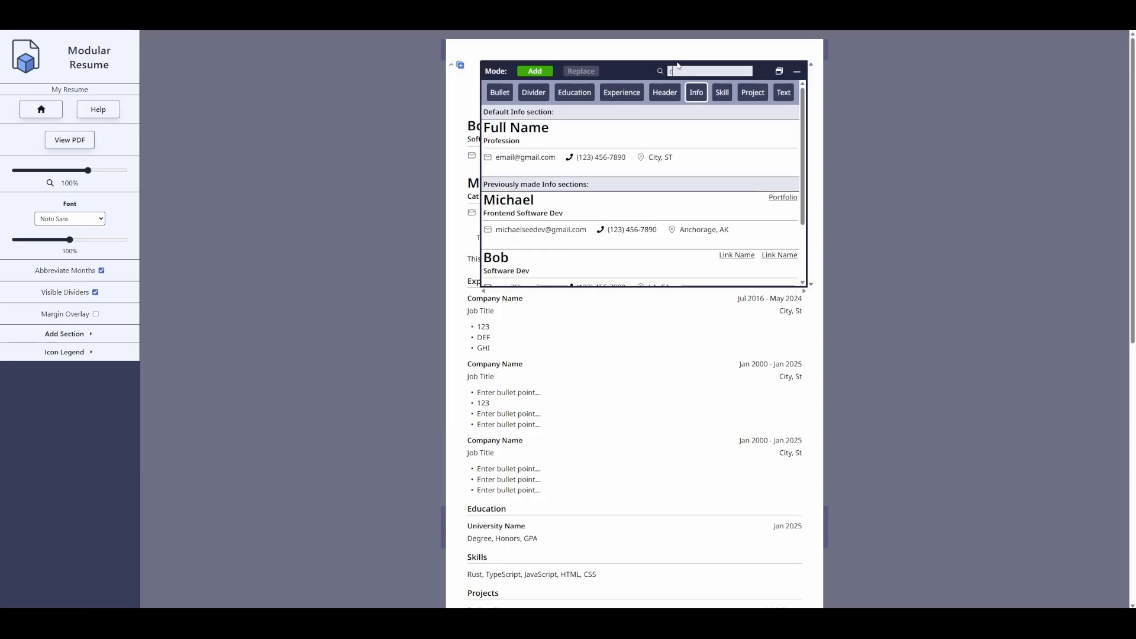
pyautogui.press('BackSpace')
pyautogui.write('la')
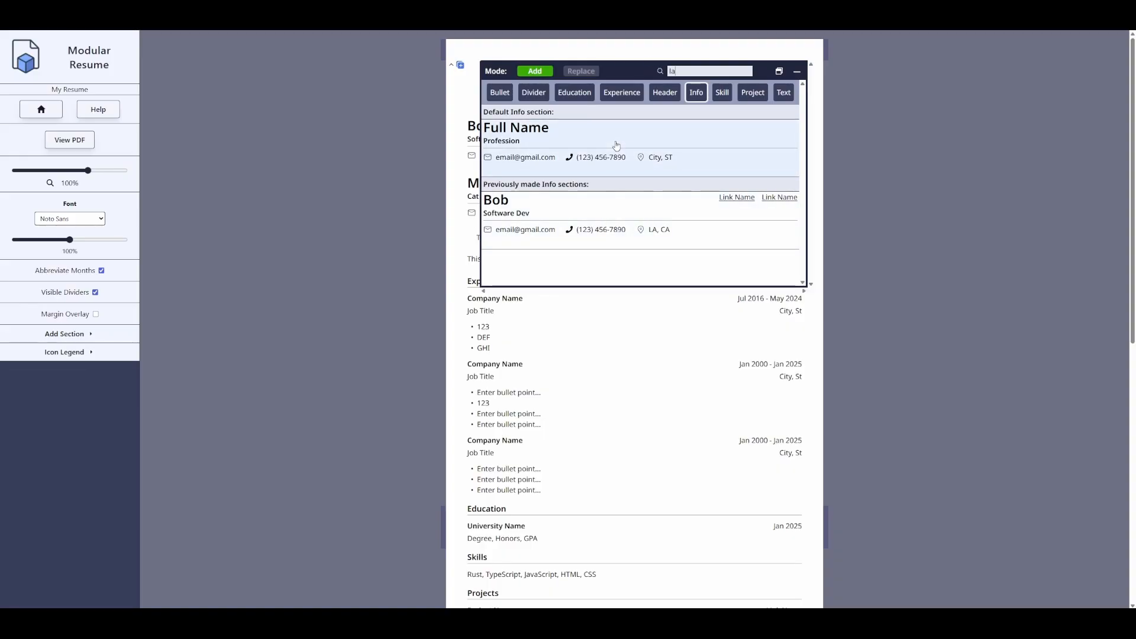
pyautogui.press('BackSpace')
pyautogui.press('BackSpace')
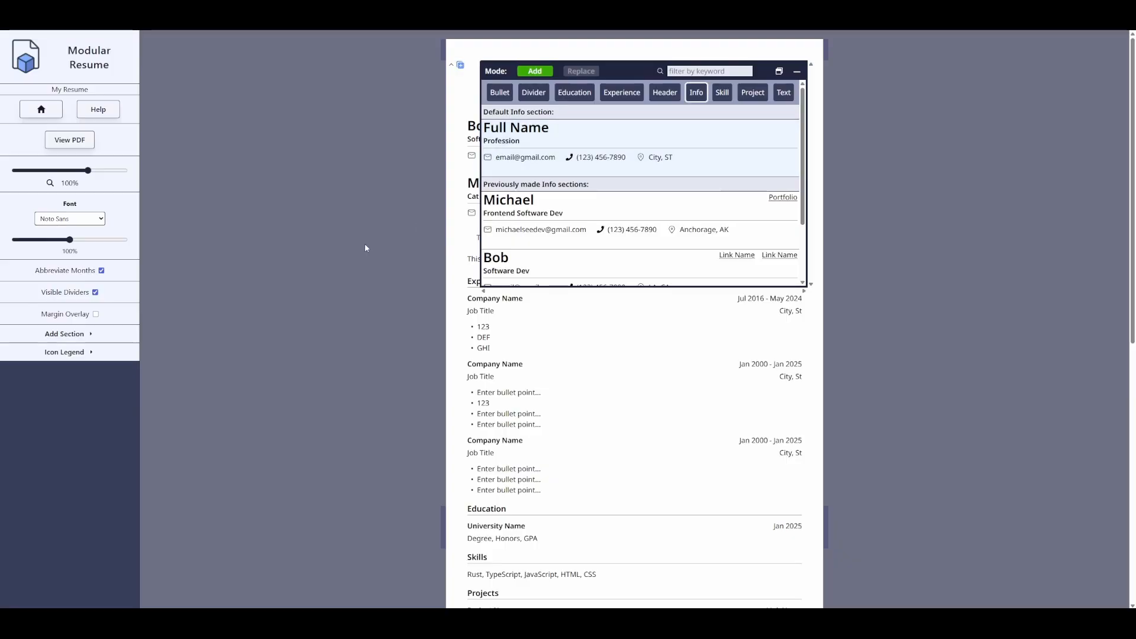
pyautogui.click(365, 261)
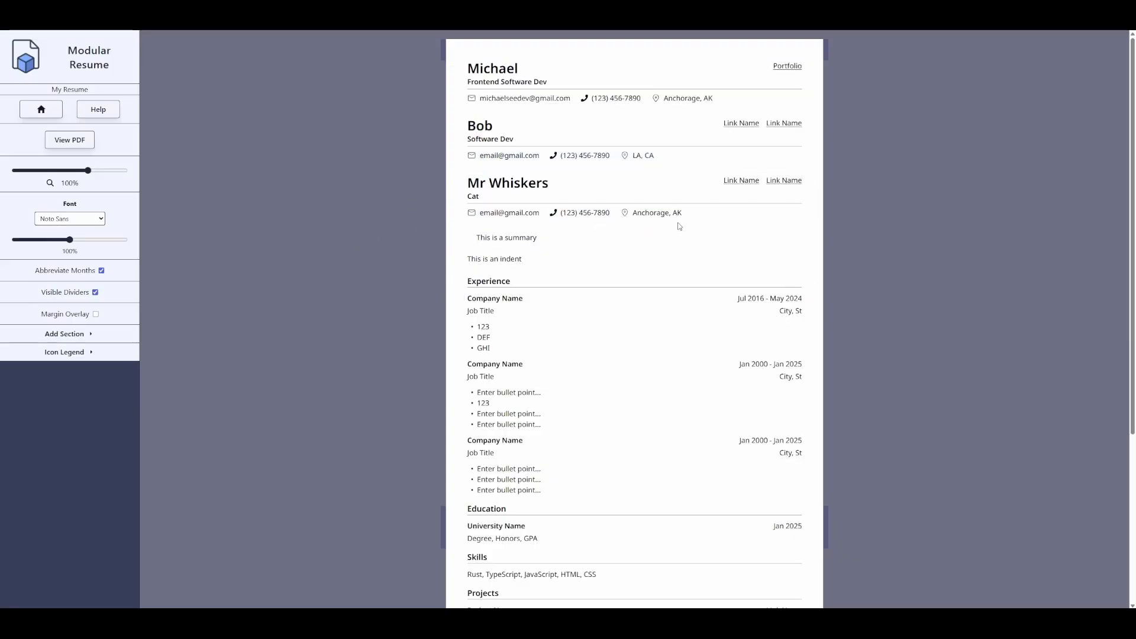
# - Delete the two extra info sections so only the main header remains above the summary
pyautogui.click(809, 180)
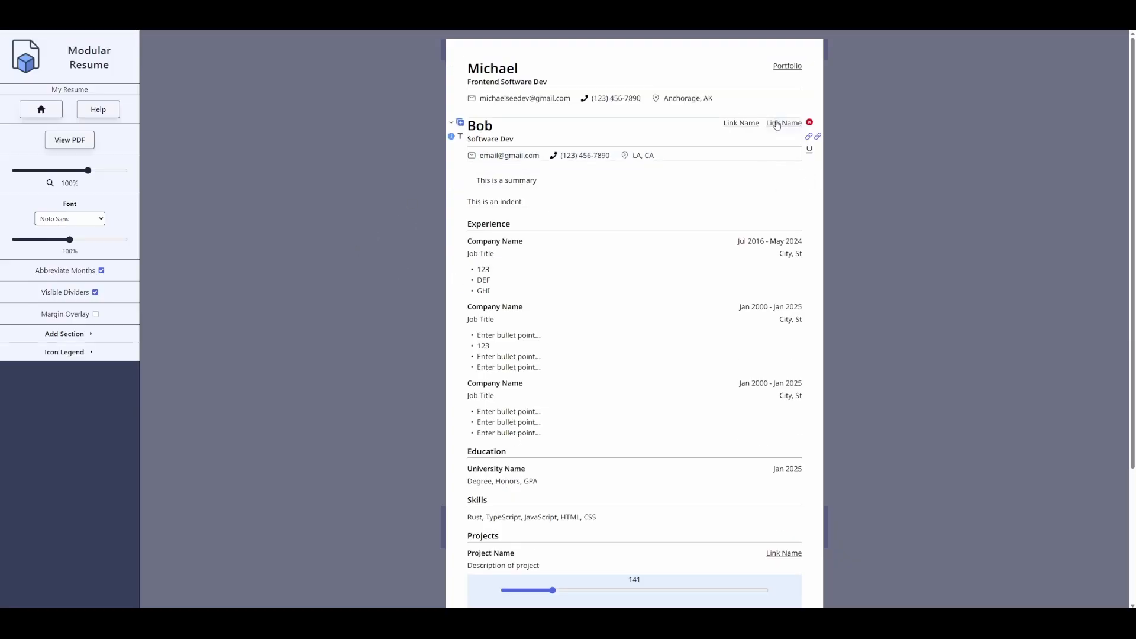
pyautogui.click(809, 122)
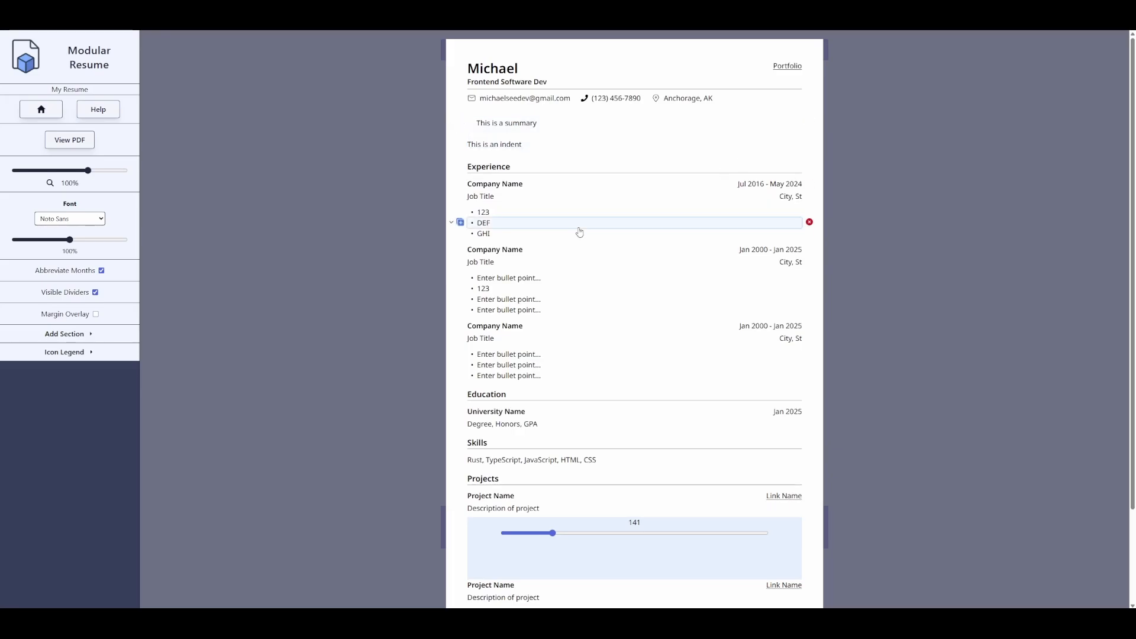
pyautogui.scroll(-1, 603, 304)
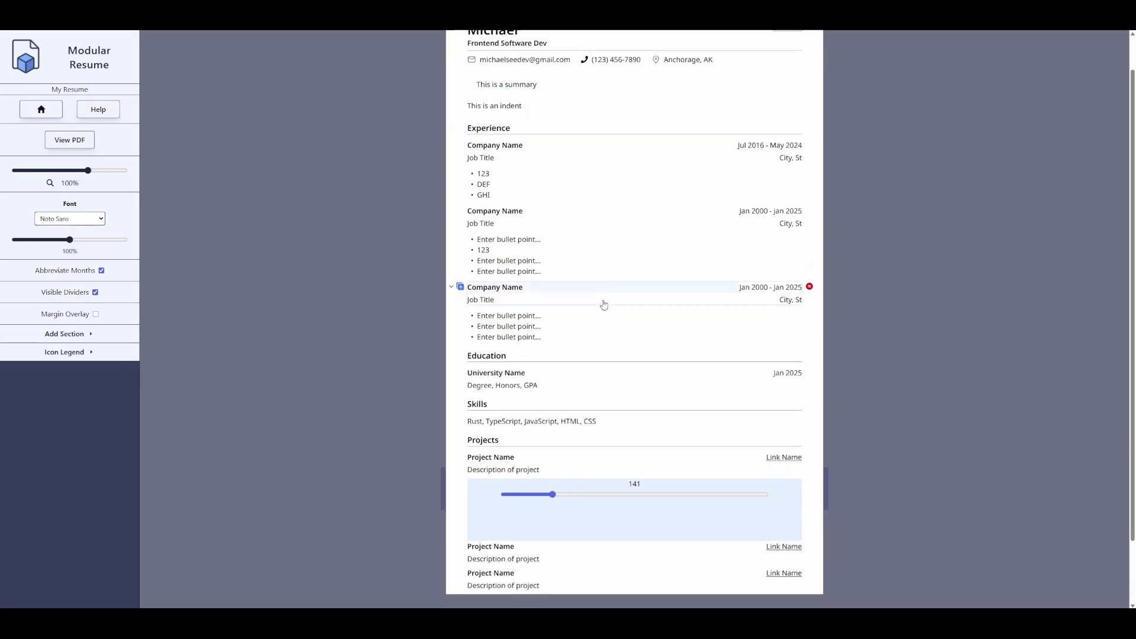
pyautogui.scroll(1, 562, 398)
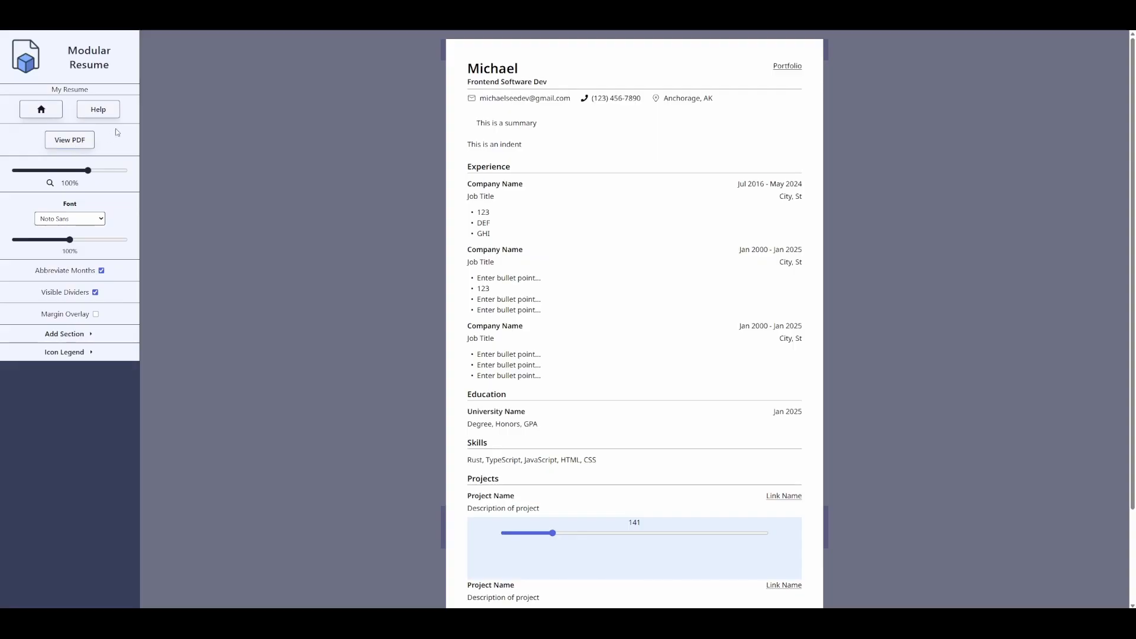
pyautogui.click(107, 111)
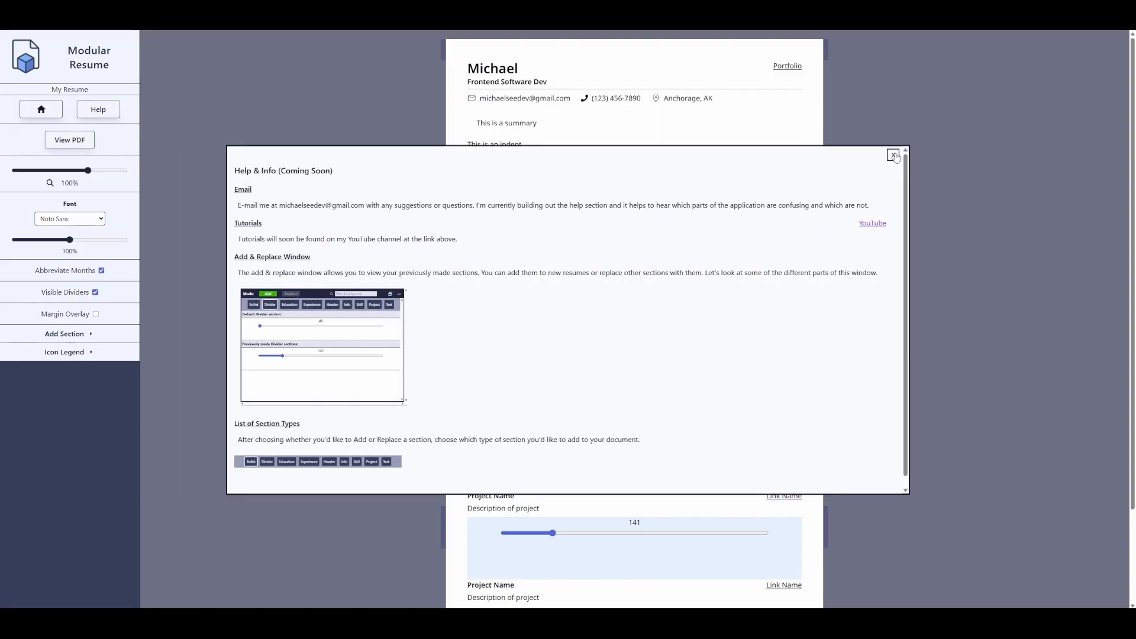
pyautogui.click(893, 156)
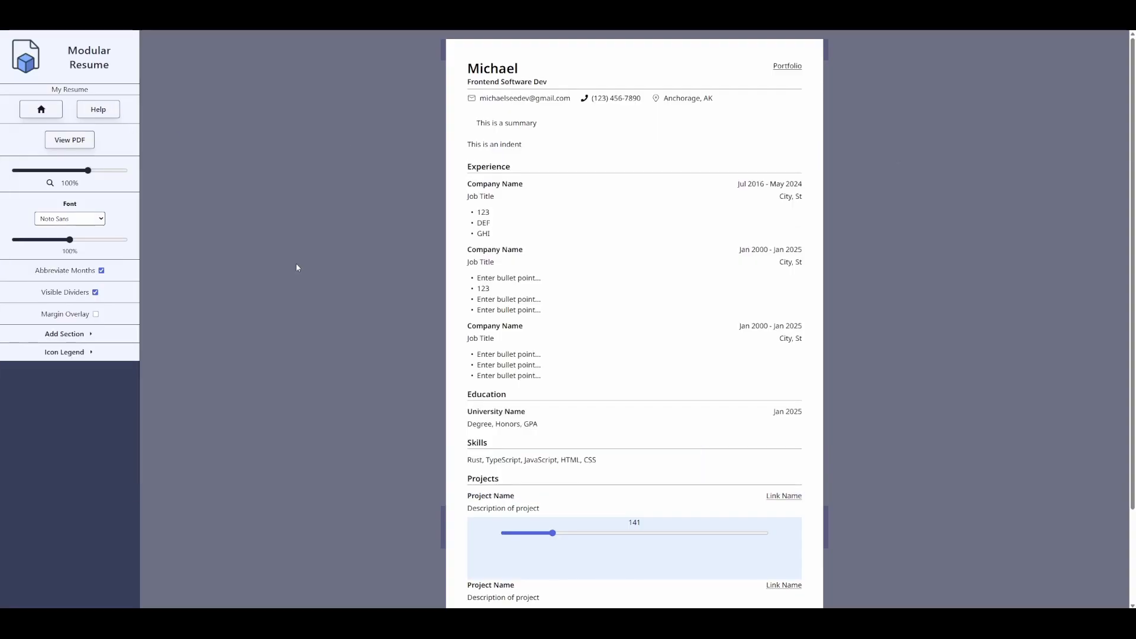
# - Preview the resume as a PDF, then cancel the print preview
pyautogui.click(78, 142)
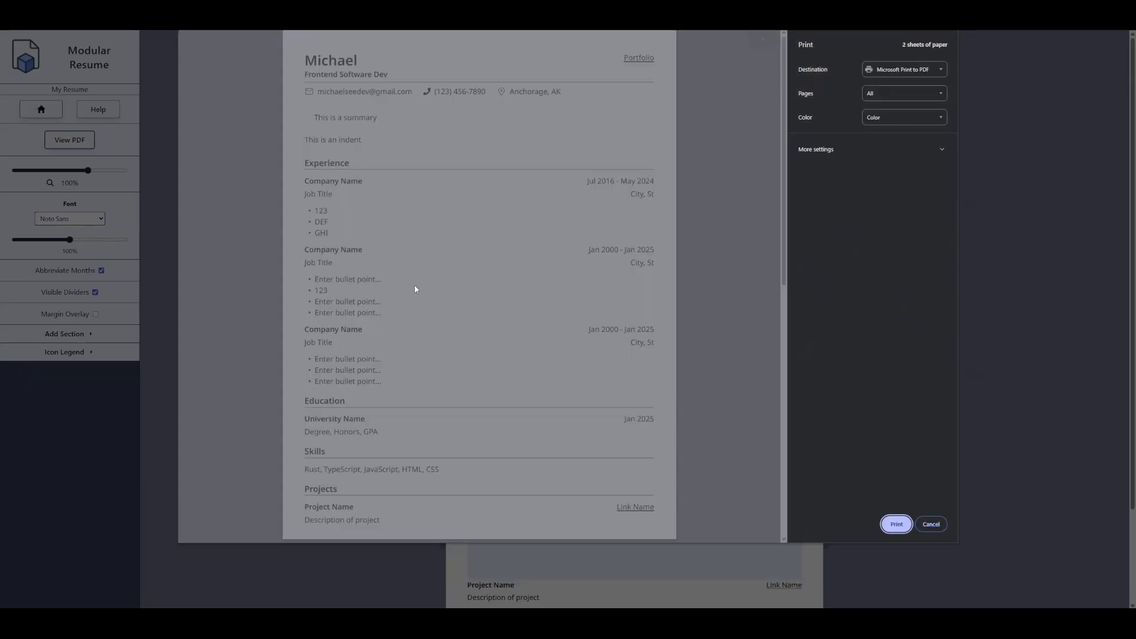
pyautogui.scroll(-3, 532, 164)
pyautogui.scroll(-3, 533, 169)
pyautogui.scroll(4, 556, 224)
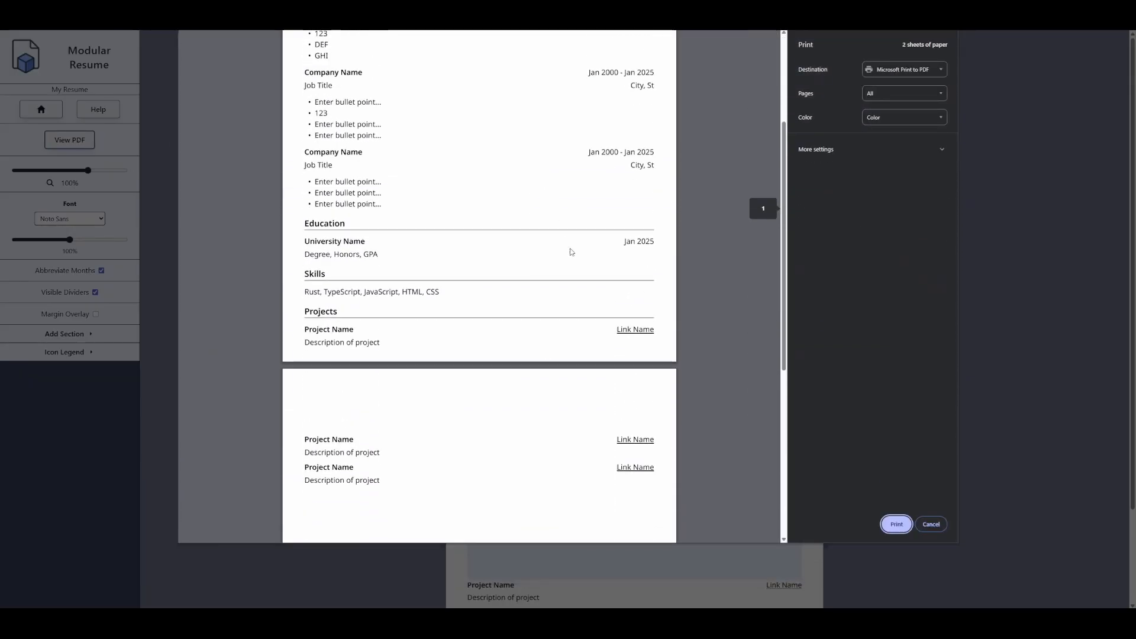
pyautogui.click(926, 525)
# - Shrink the spacer under the first project from 141 to 72
pyautogui.scroll(-2, 606, 491)
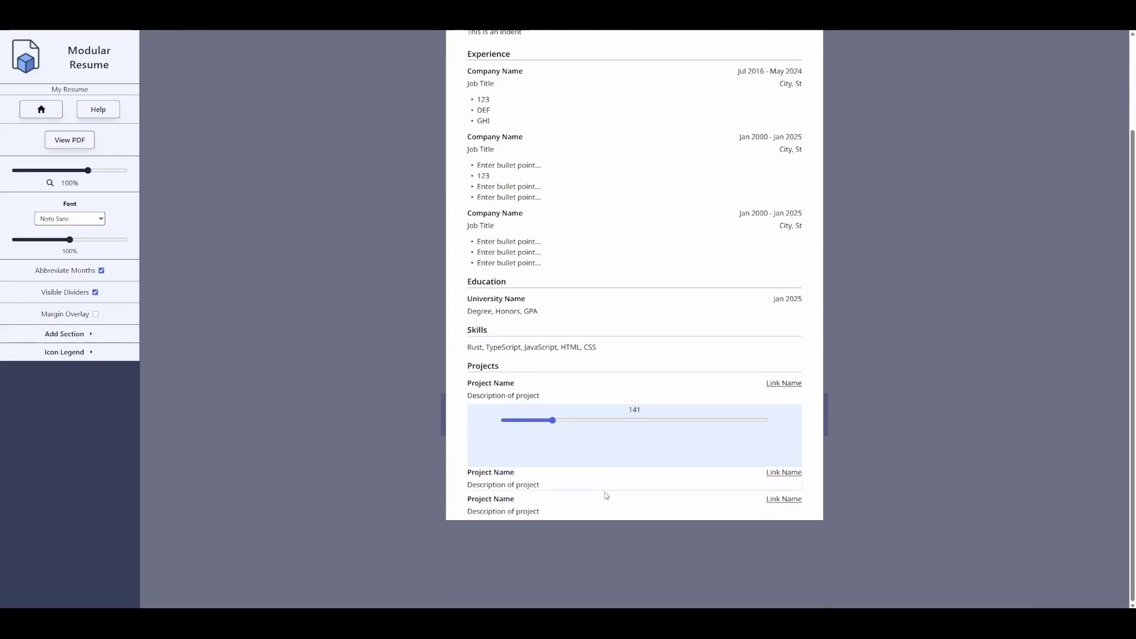
pyautogui.moveTo(553, 421); pyautogui.dragTo(518, 428)
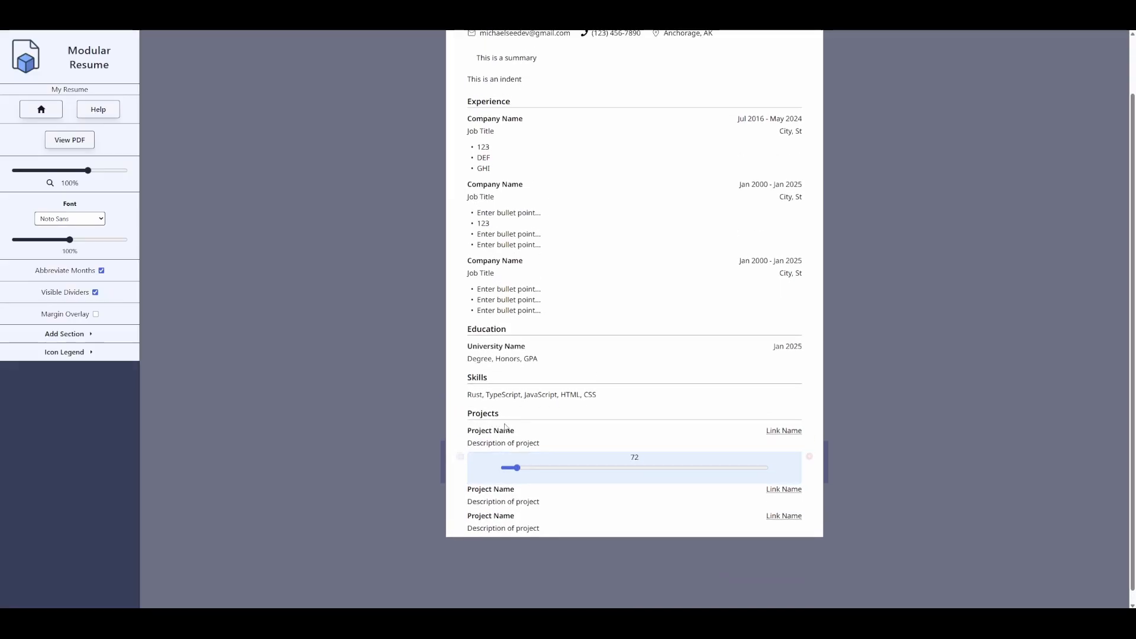
pyautogui.scroll(2, 341, 356)
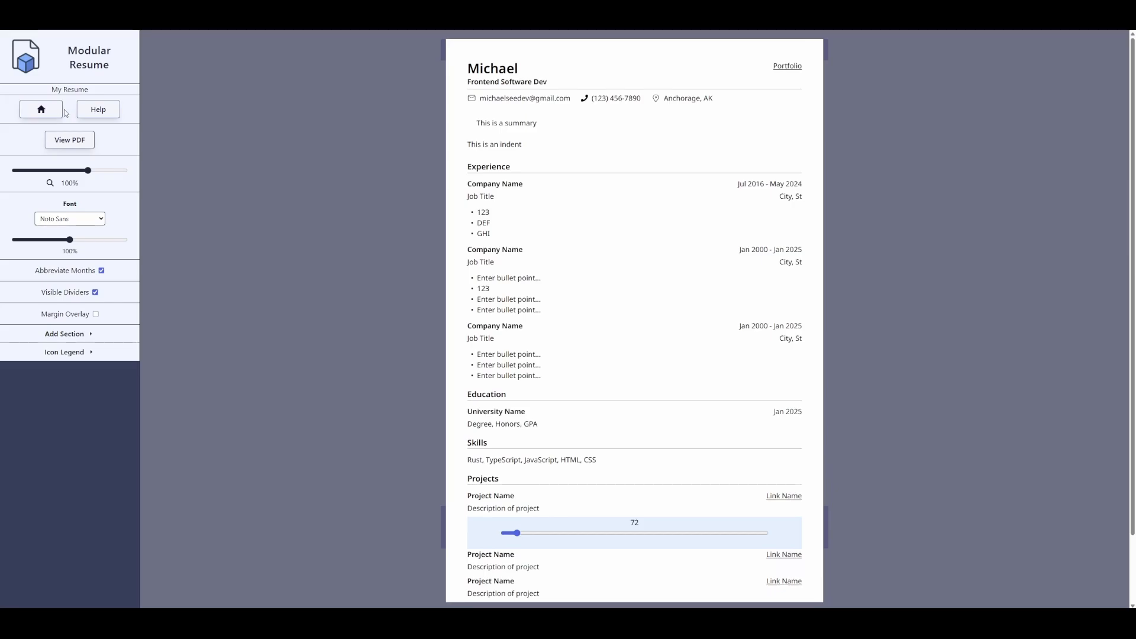
# - Return to the home page showing My Resume and Copy of My Resume
pyautogui.click(41, 110)
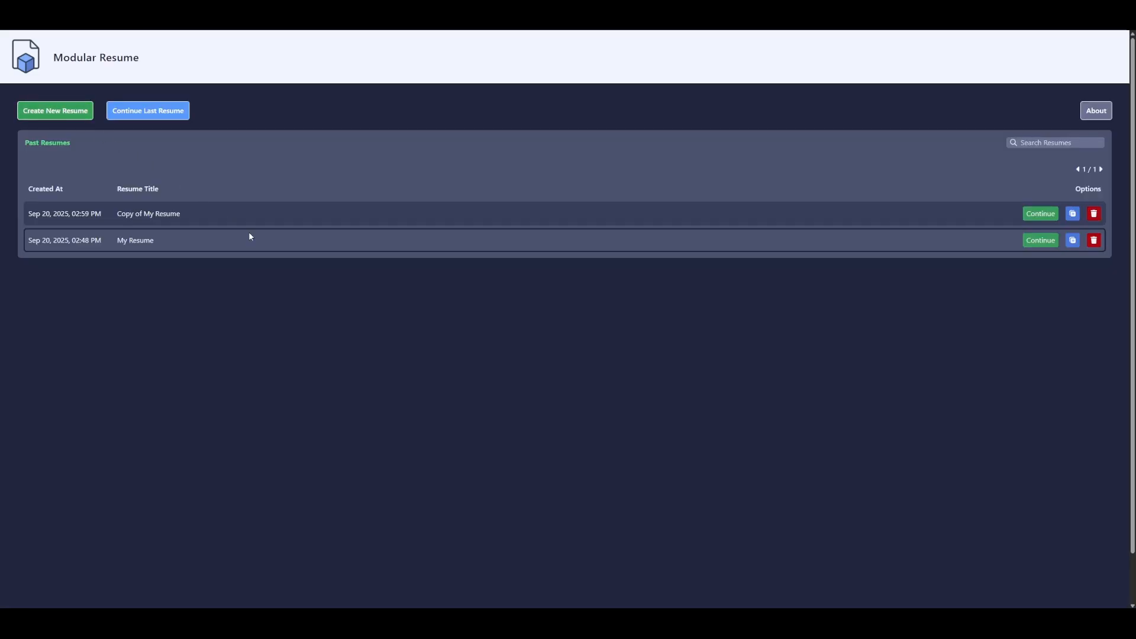